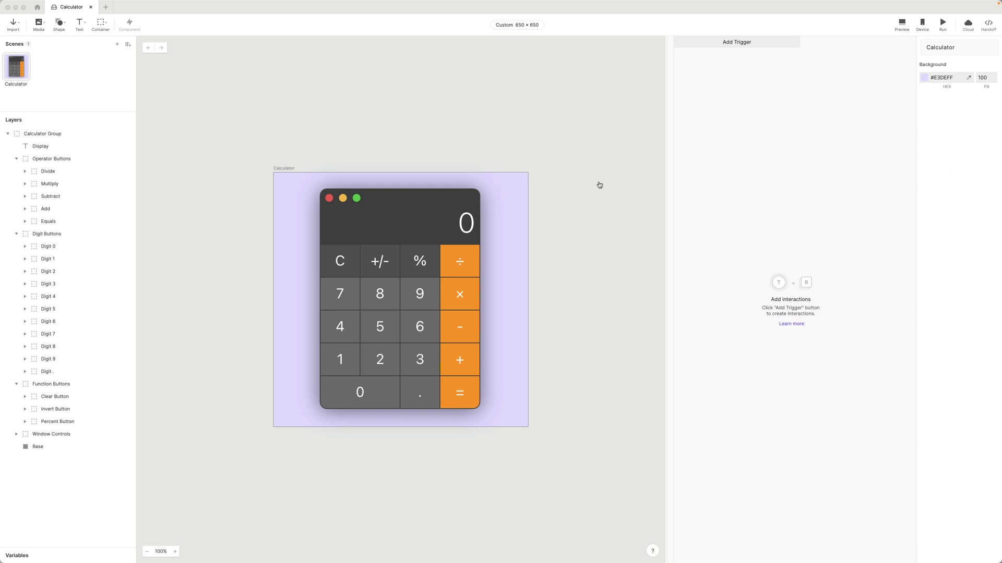
Step: View the reference Mac calculator's scientific, programmer and basic layouts, and close that calculator window
key(super+v)
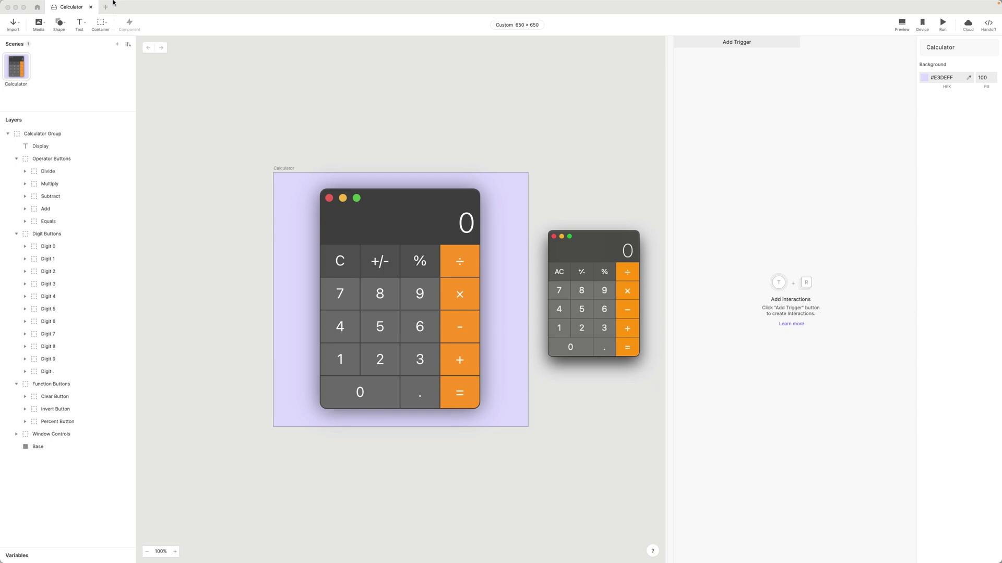
key(super+2)
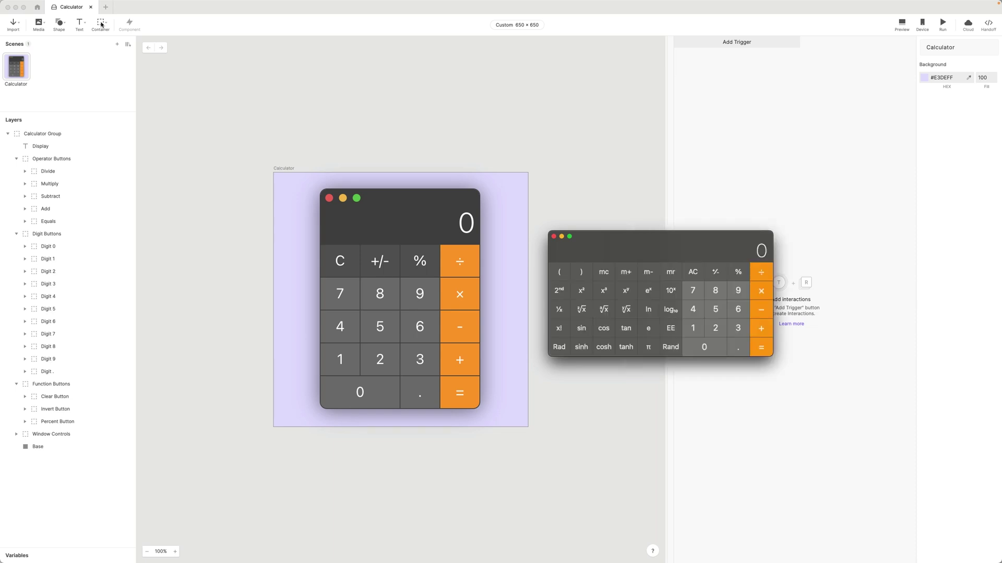
key(super+3)
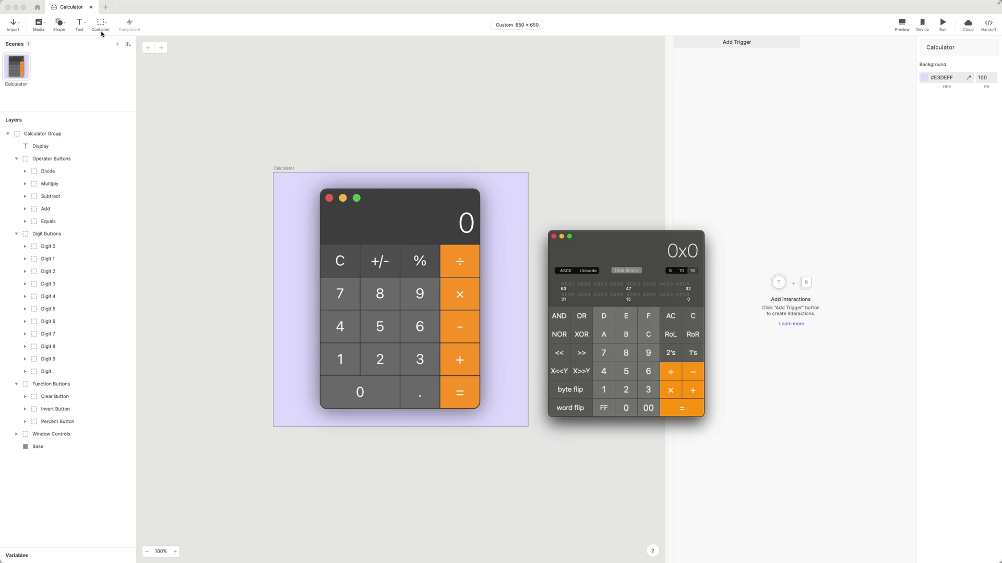
key(super+1)
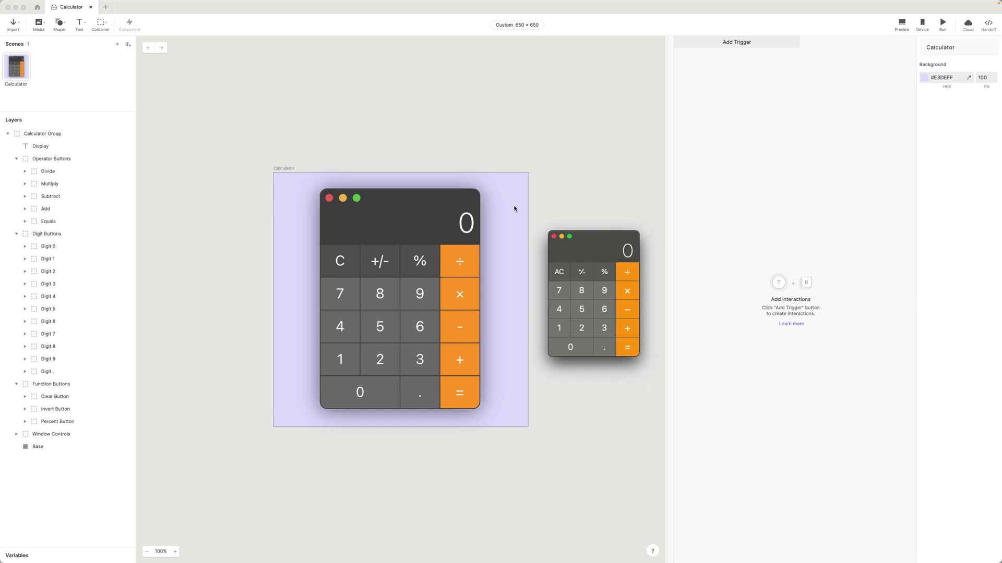
click(554, 239)
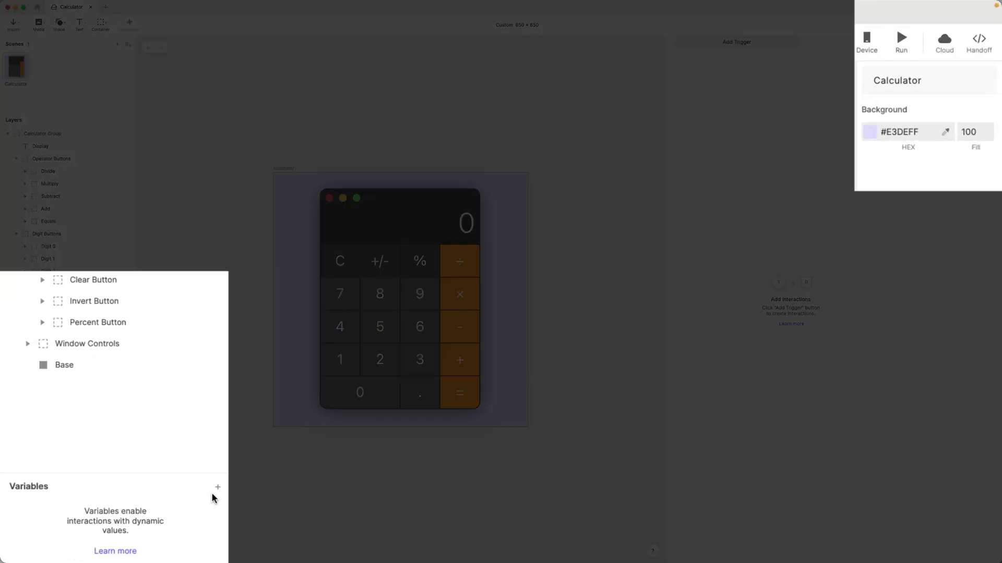
Step: Create a number variable for this scene and name it a
click(218, 488)
click(183, 505)
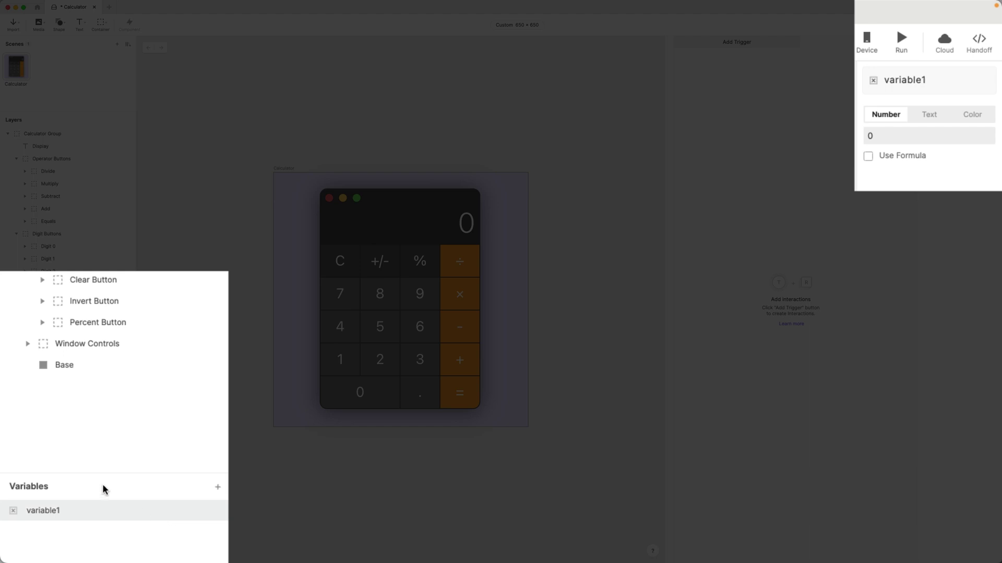
key(Escape)
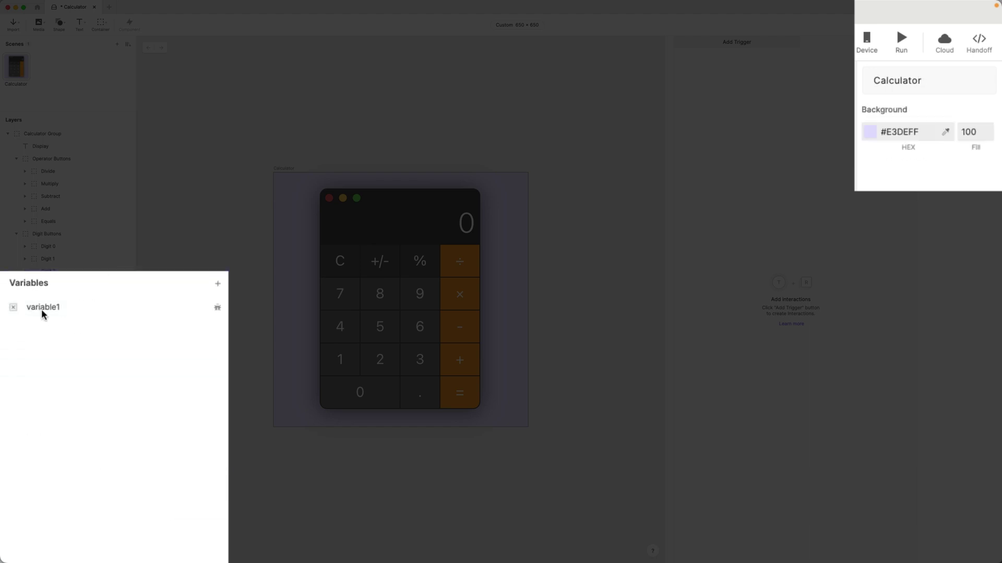
double_click(43, 308)
text(a)
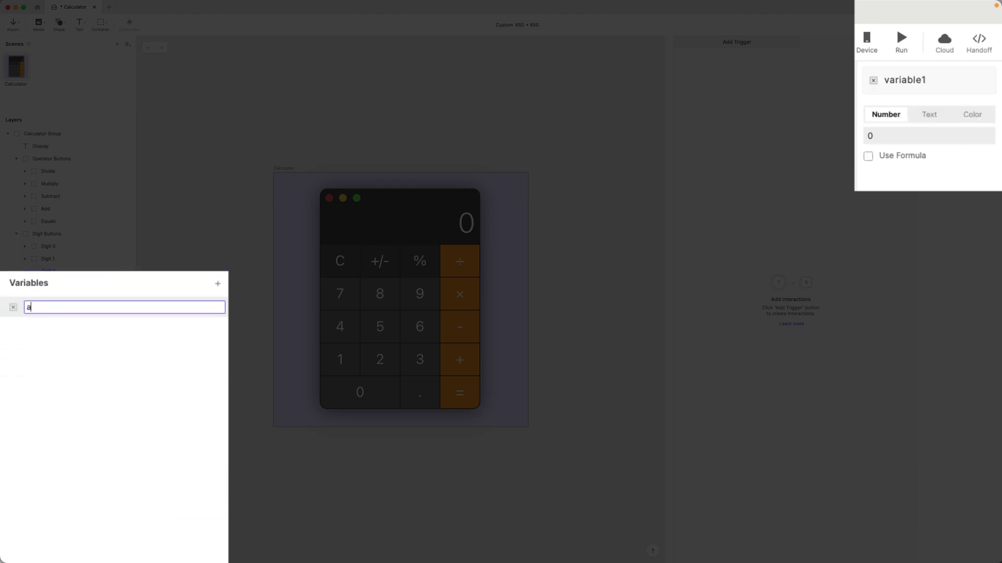
click(63, 327)
click(56, 312)
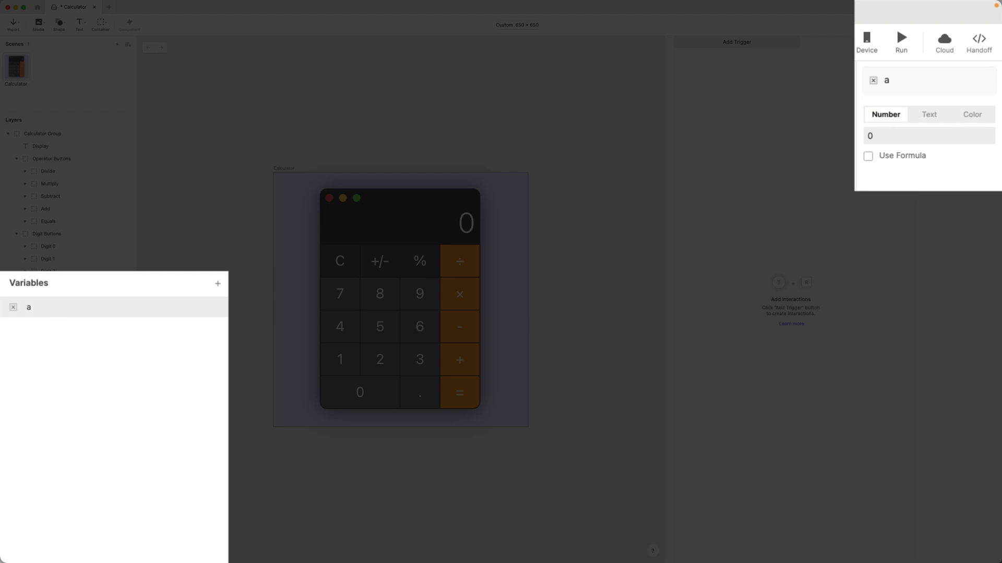
Step: Create a second number variable for this scene and name it b
click(218, 283)
click(174, 318)
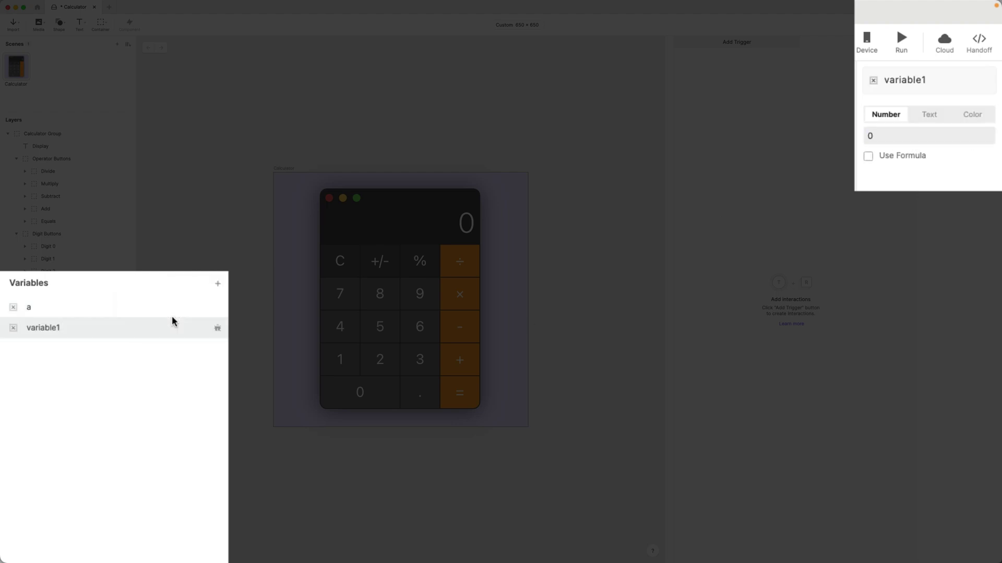
double_click(38, 327)
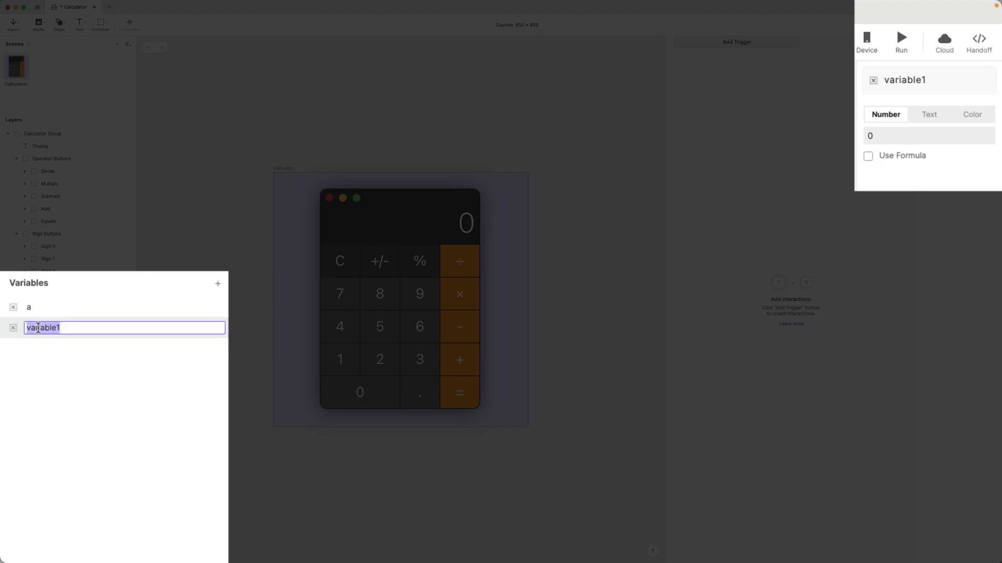
text(b)
click(71, 363)
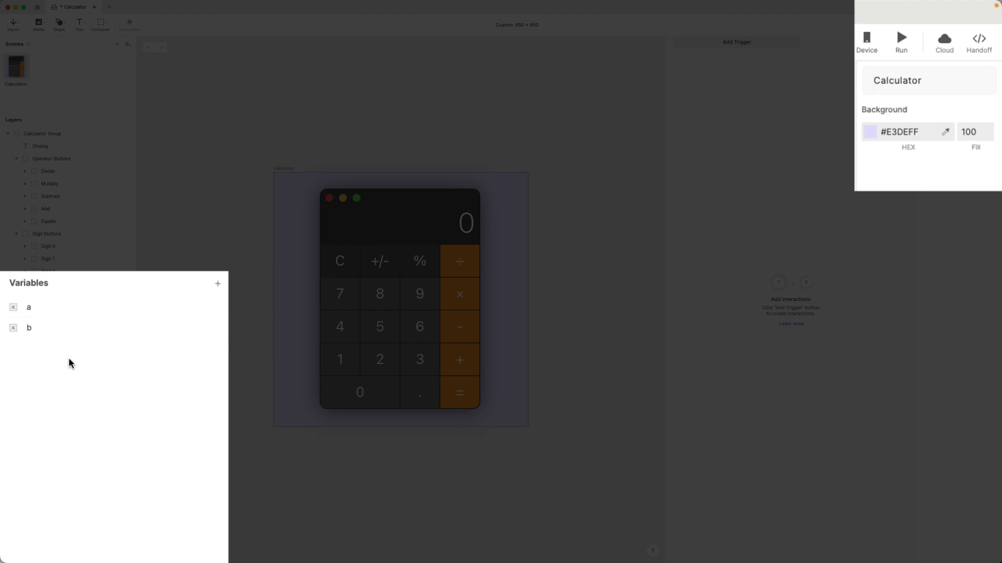
Step: Create a variable for this scene named op and set its type to Text
click(218, 283)
click(177, 316)
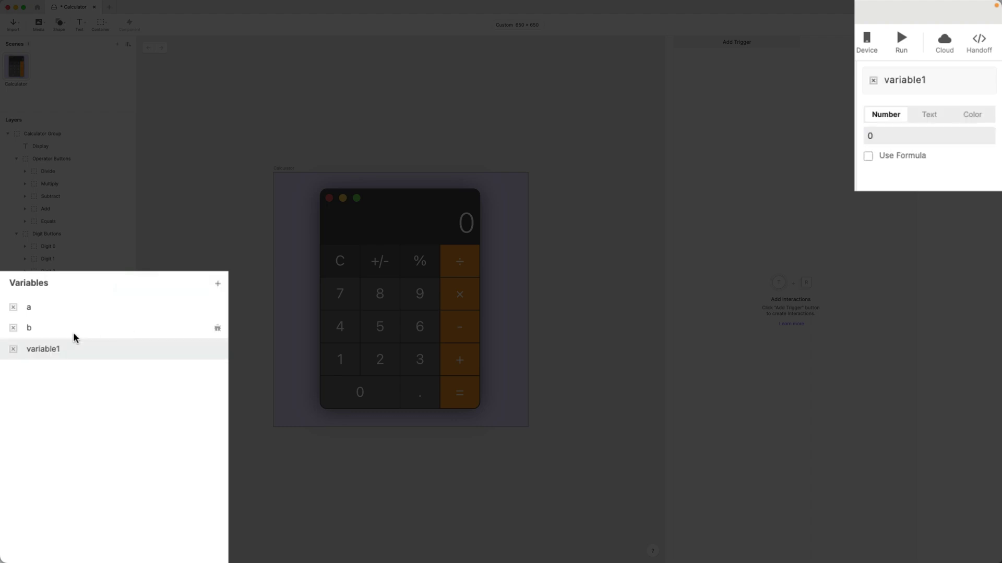
double_click(51, 350)
text(op)
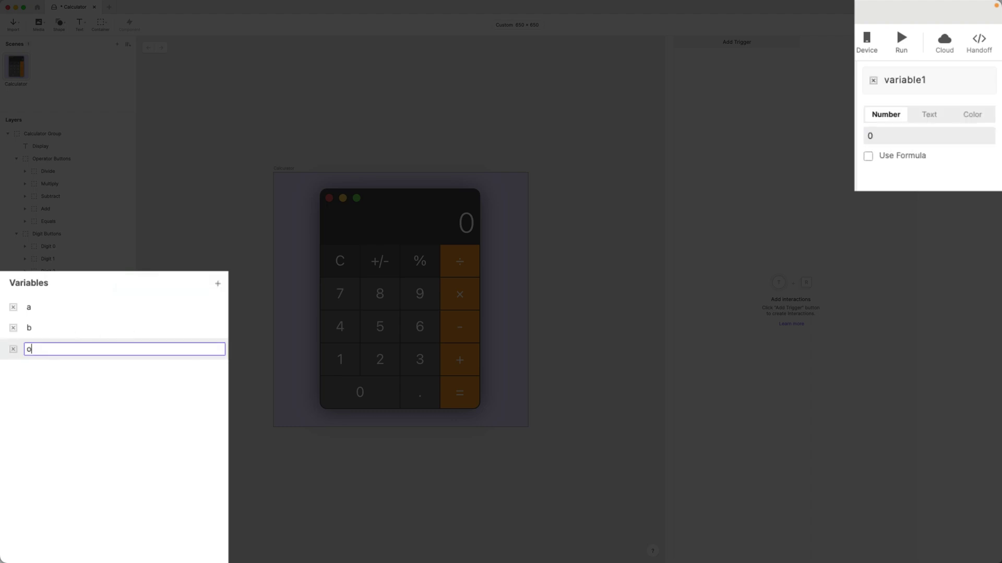
click(56, 397)
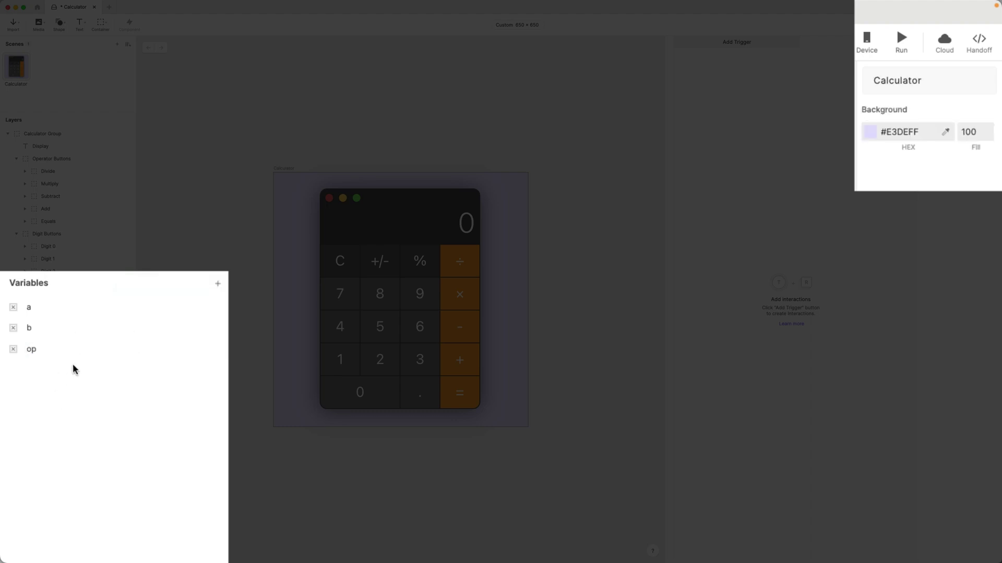
click(43, 353)
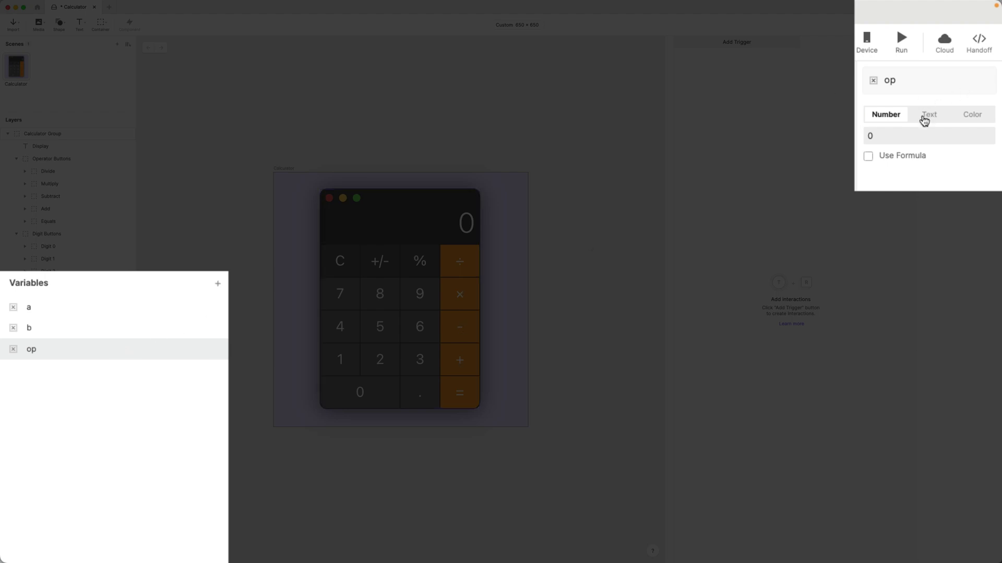
click(924, 118)
Step: Create a number variable for this scene named phase with an initial value of 1
click(218, 283)
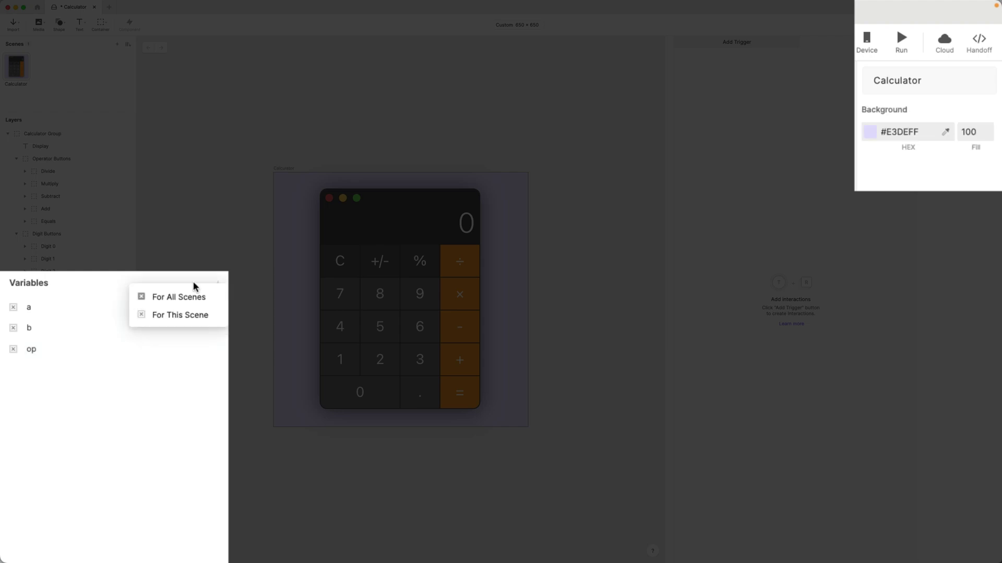
click(171, 315)
double_click(50, 371)
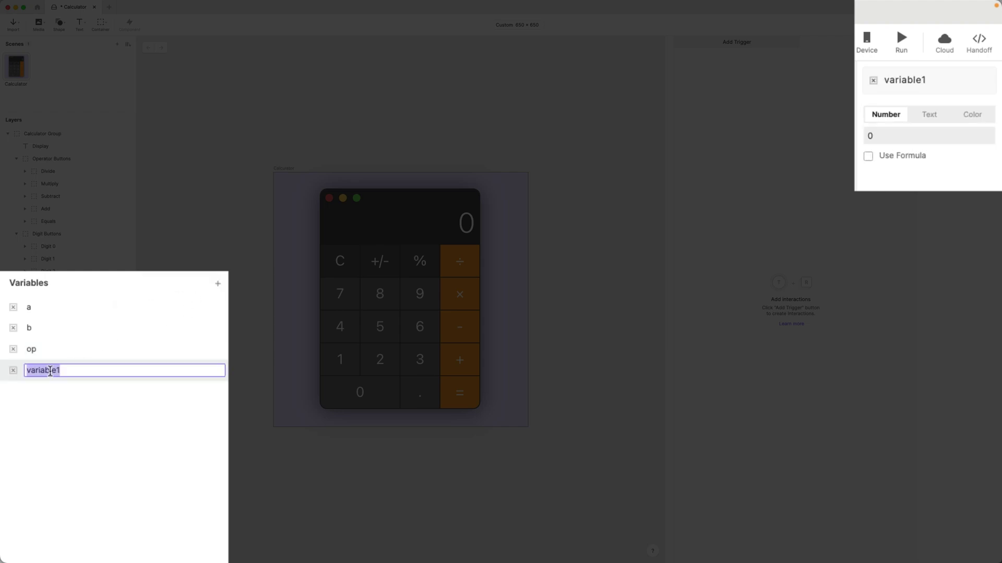
text(phase)
key(Return)
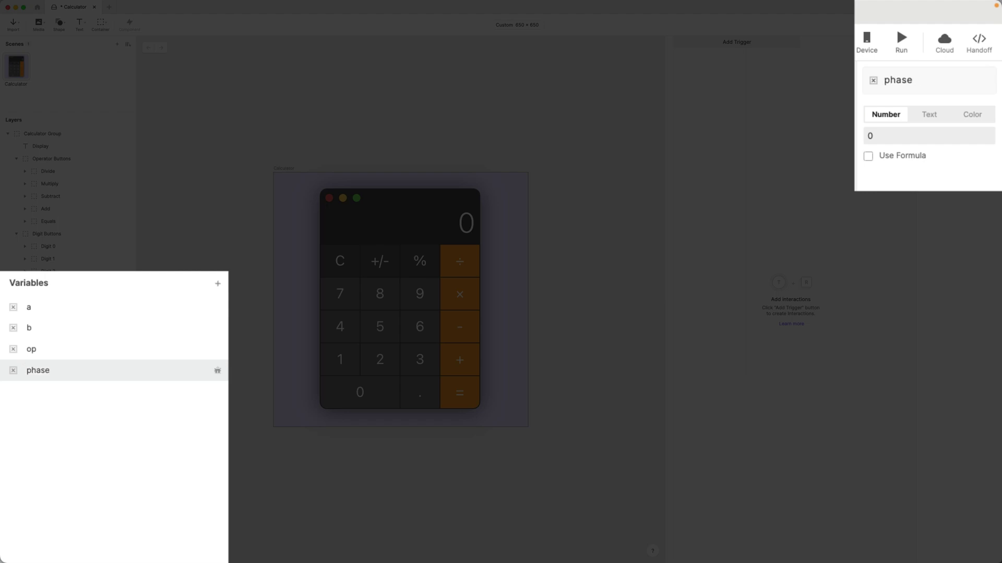
click(884, 137)
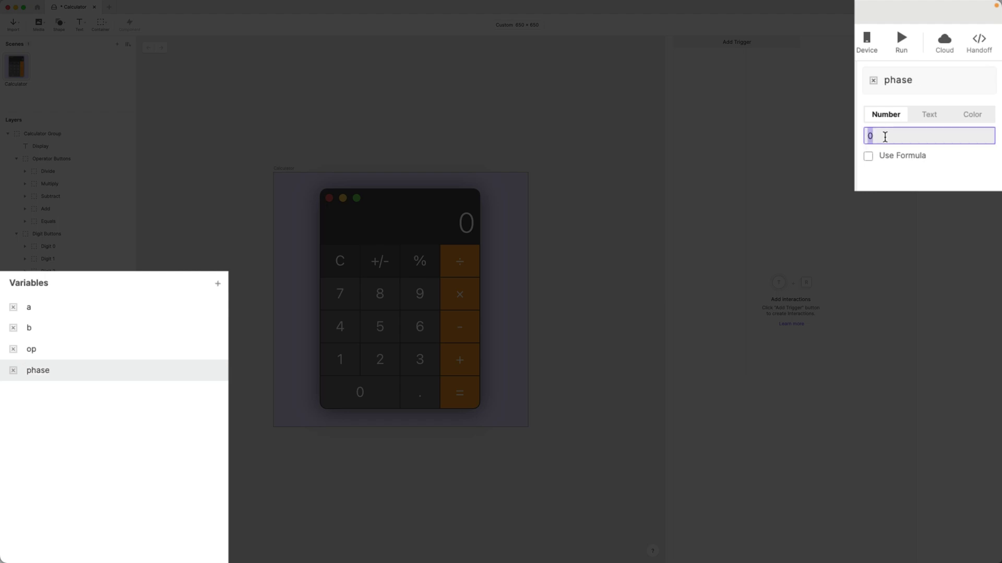
text(1)
key(Return)
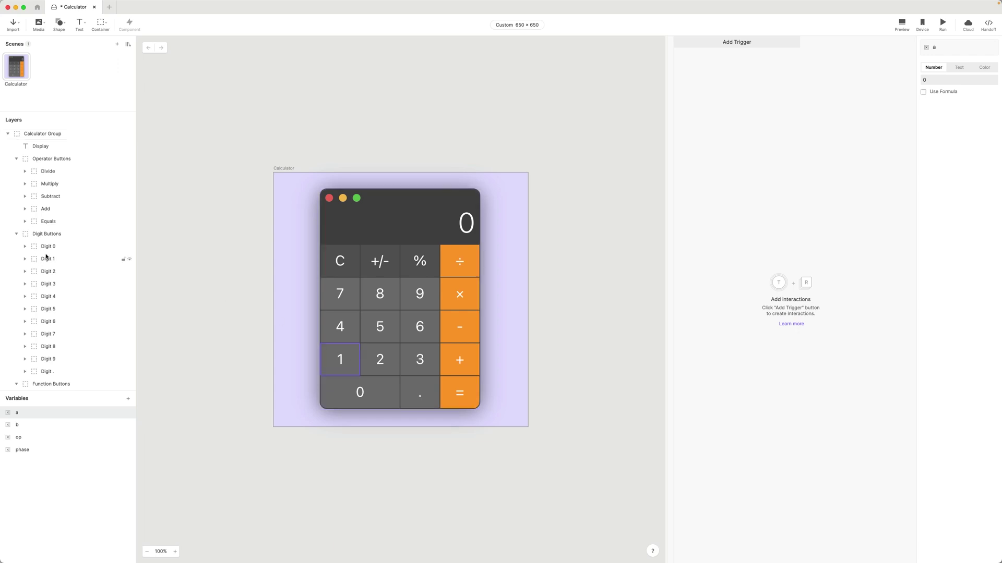
Step: Turn the Digit 1 container in the Digit Buttons group into a component
click(51, 257)
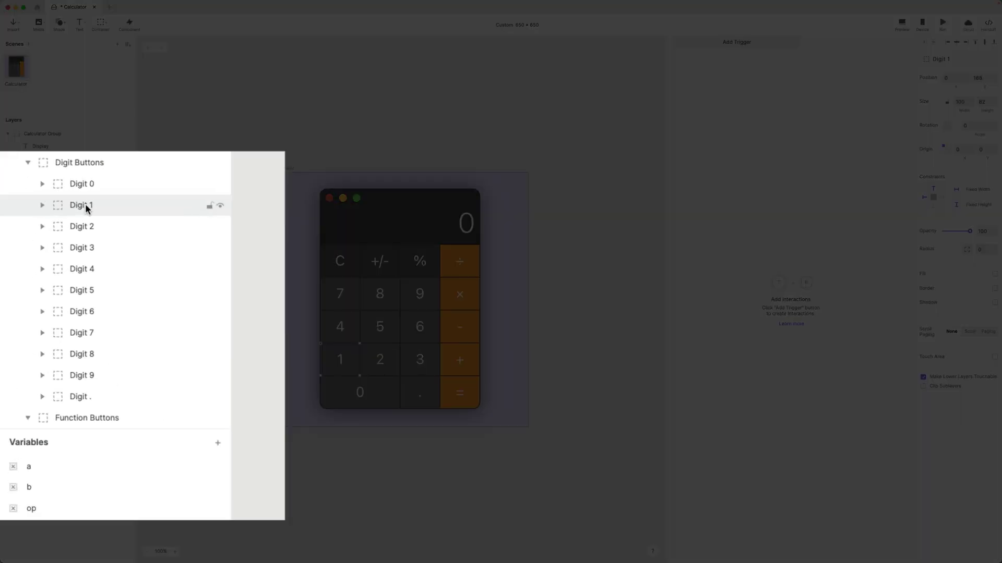
right_click(86, 204)
click(145, 234)
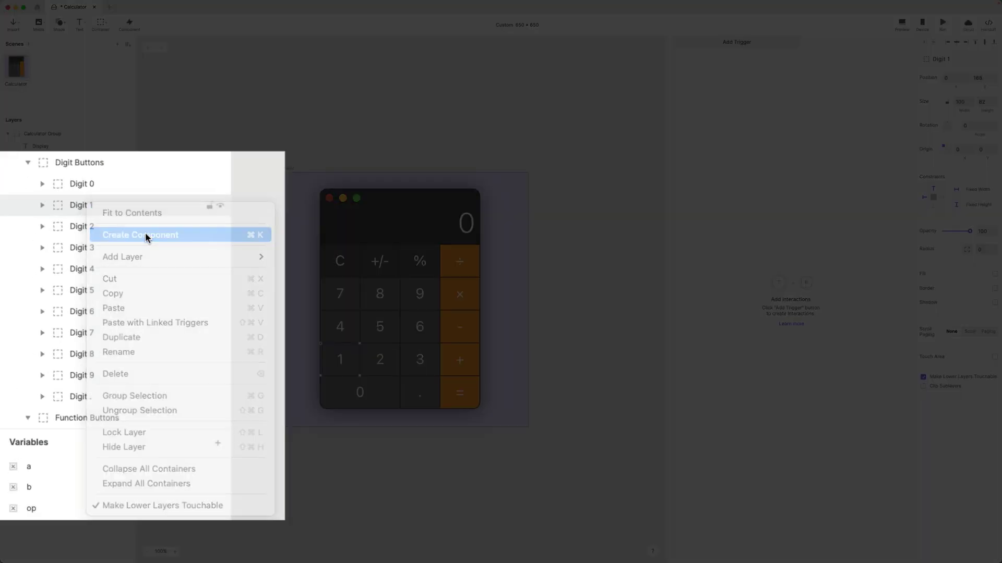
Step: Show the local components and rename the Digit 1 component to Digit Button
click(127, 45)
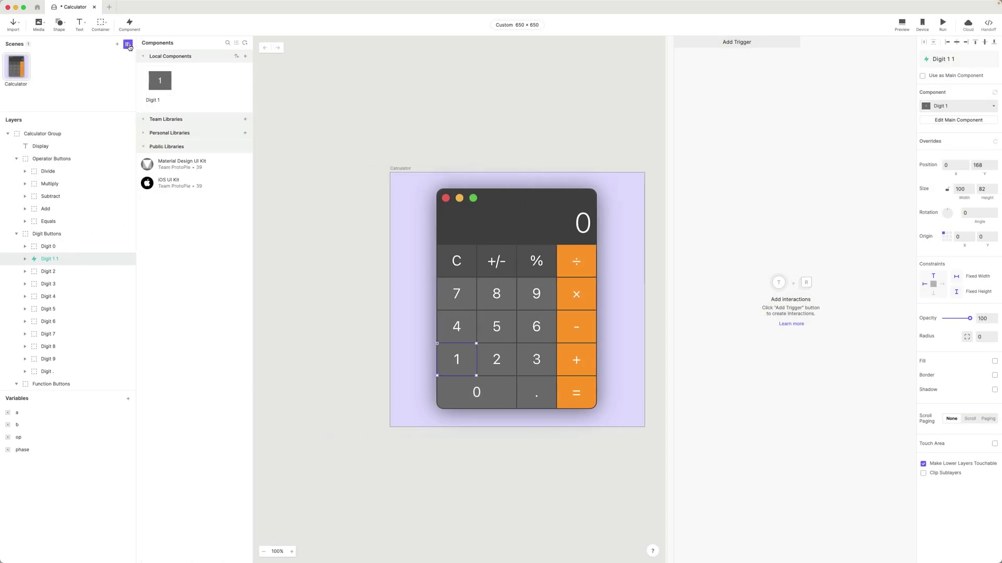
click(157, 99)
double_click(152, 100)
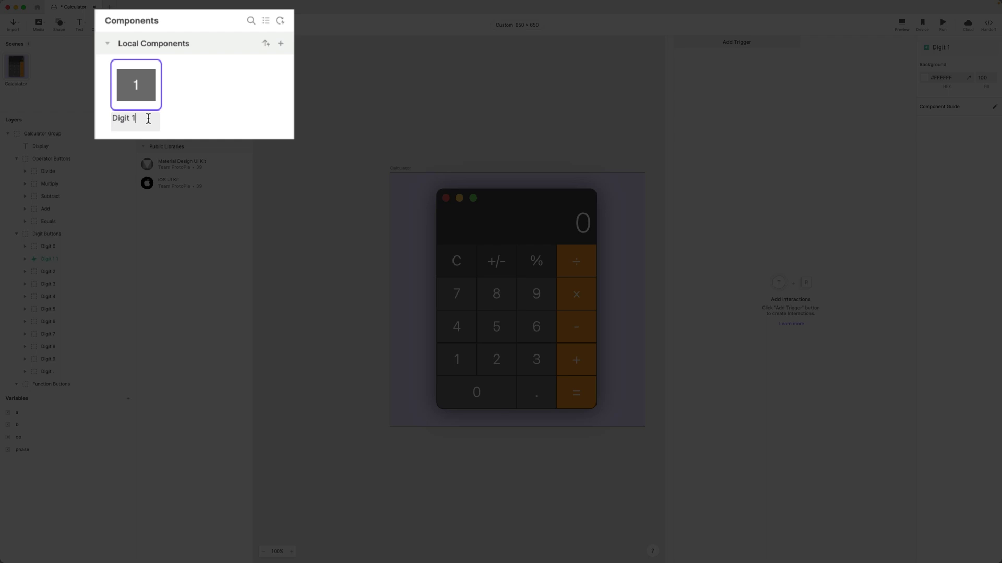
key(BackSpace)
key(BackSpace)
text(Button)
key(Return)
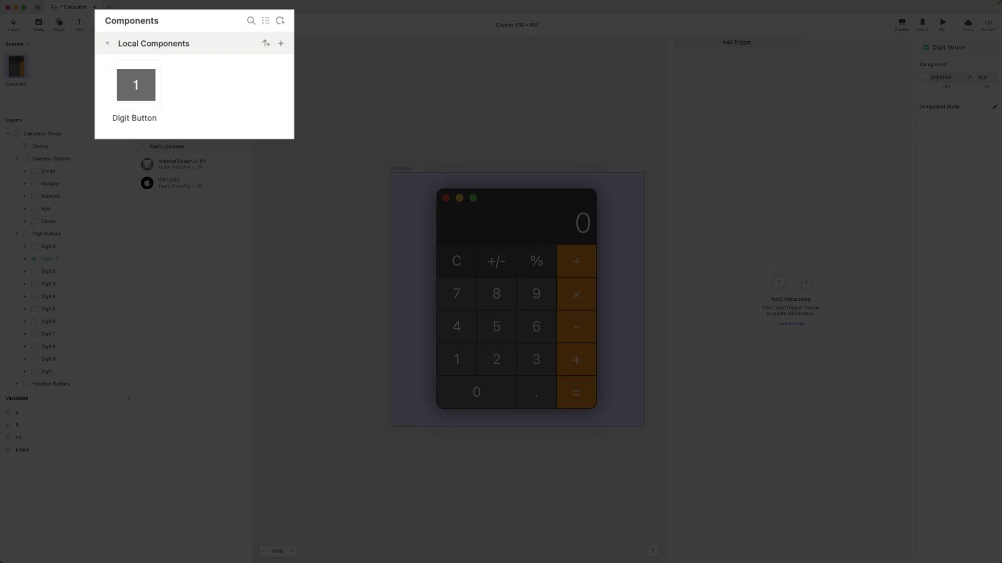
Step: Rename the component instance in the Digit Buttons group to Digit 1
double_click(52, 259)
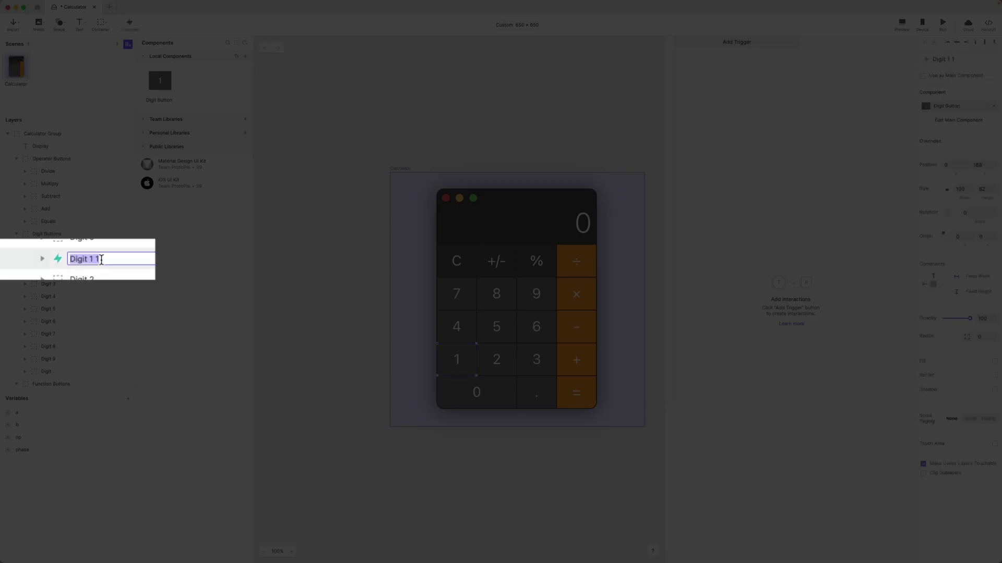
click(101, 259)
key(BackSpace)
key(BackSpace)
key(Return)
Step: Delete the containers Digit 2 through Digit 9, the decimal point and Digit 0, keeping only the Digit 1 component instance
click(50, 247)
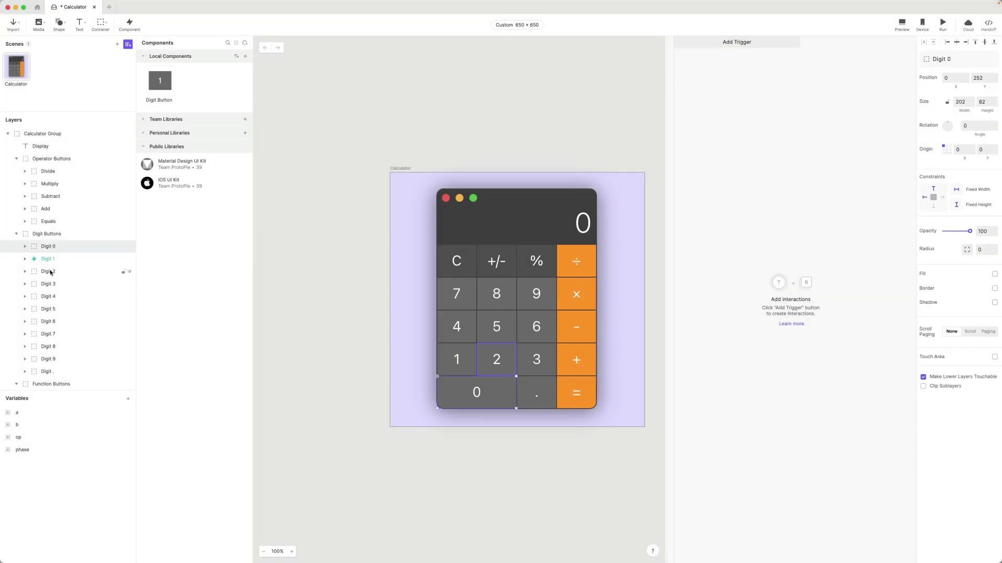
click(51, 272)
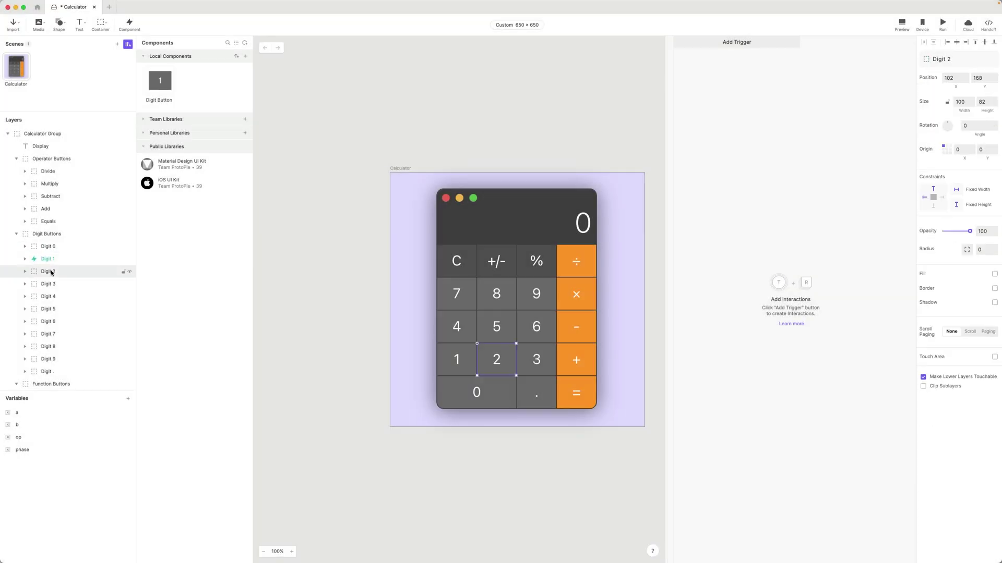
shift+click(51, 371)
key(Delete)
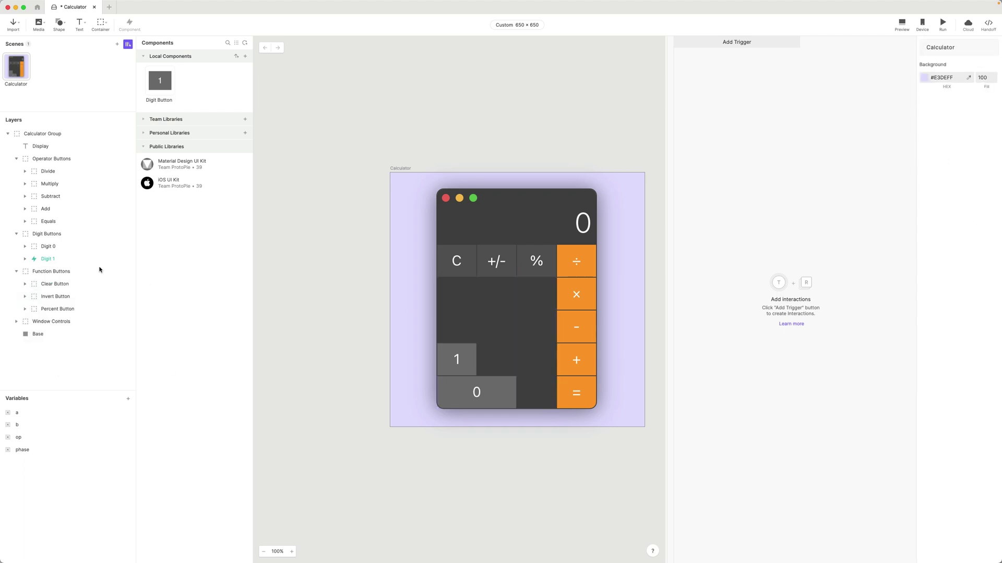
click(49, 246)
key(Delete)
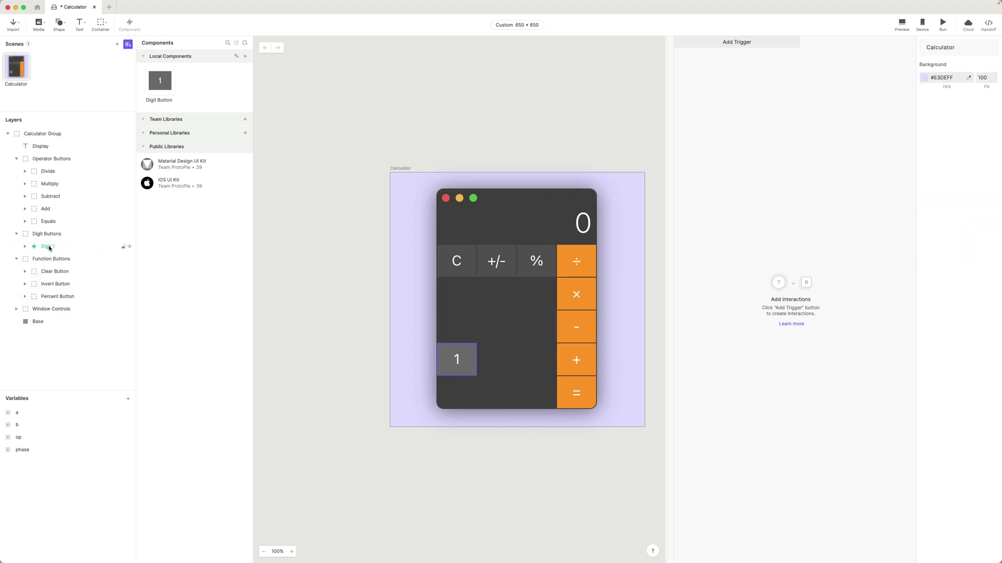
Step: Duplicate the Digit 1 button into the empty slot directly to its right, at position 102, 168
click(50, 246)
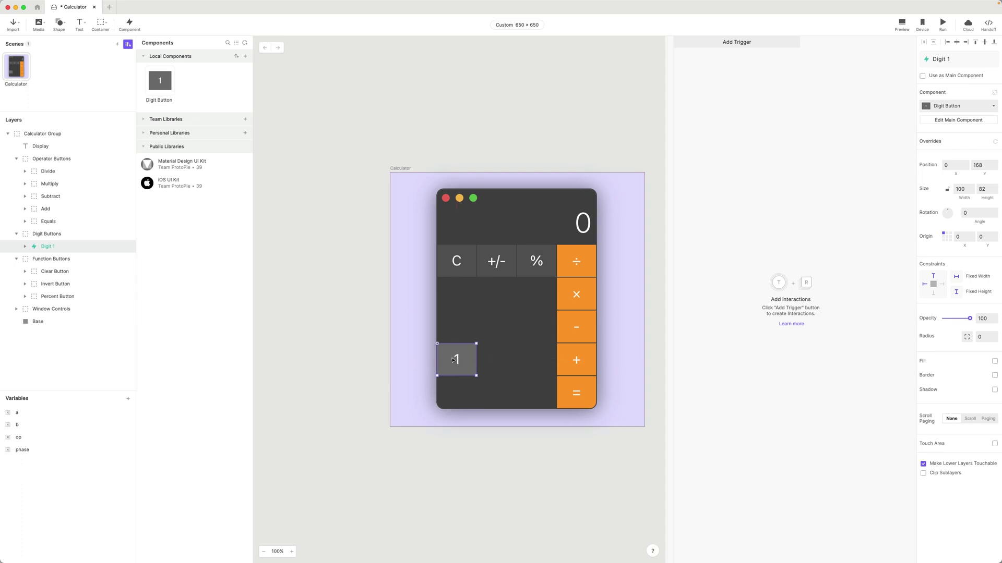
mouse_move(467, 362)
mouse_down()
mouse_move(497, 361)
mouse_move(465, 358)
mouse_up()
click(58, 259)
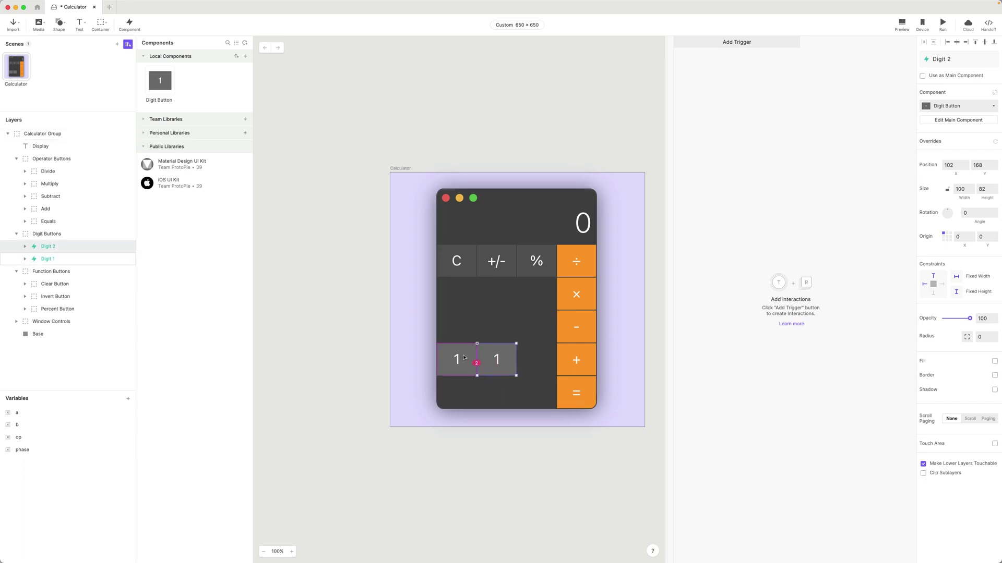
Step: Change the copied button's label to 2 and duplicate it into the next slot as the button labelled 3
double_click(497, 359)
double_click(497, 360)
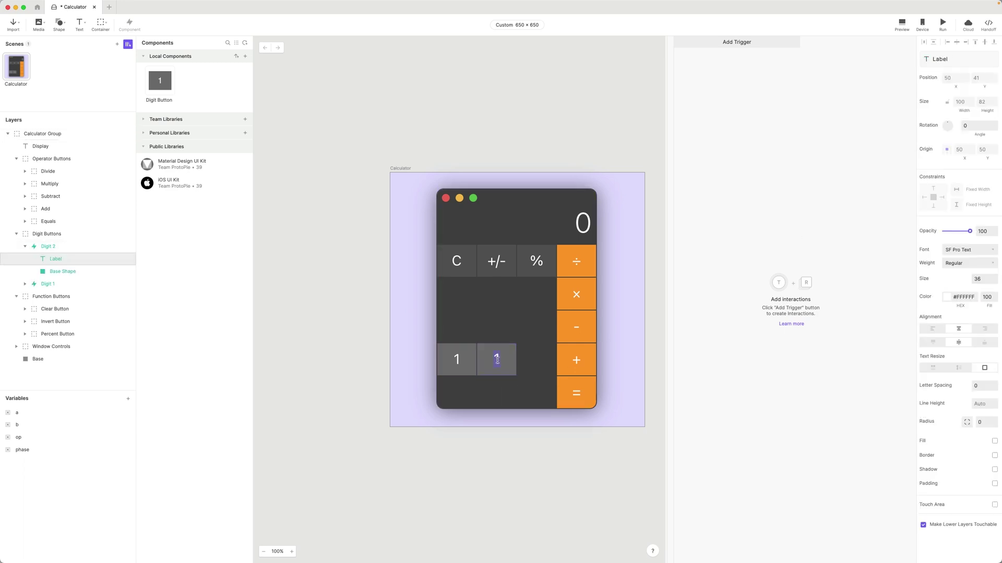
text(2)
key(super+d)
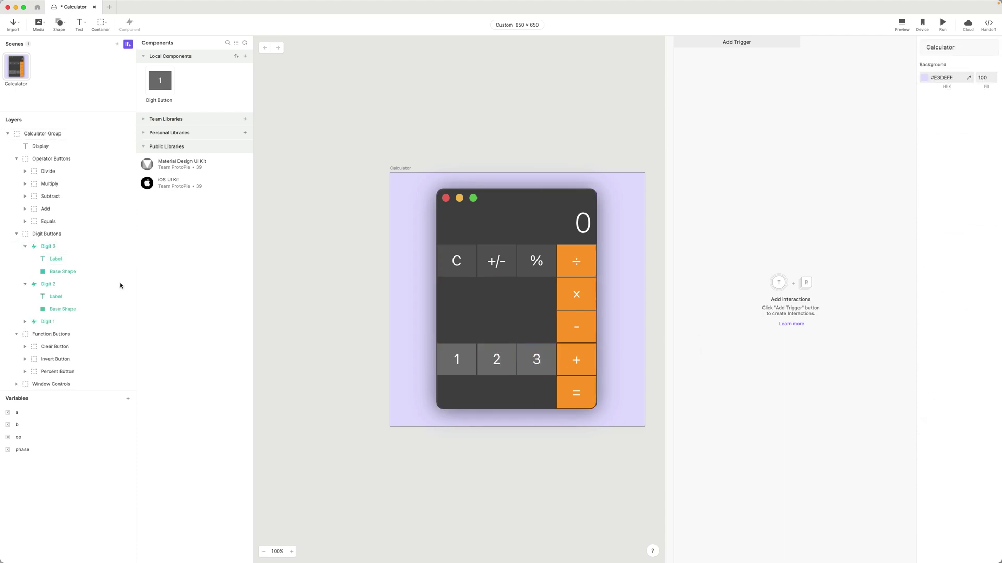
Step: Duplicate the digit button across the row above 1, 2 and 3 as buttons labelled 4, 5 and 6
drag(547, 366, 461, 327)
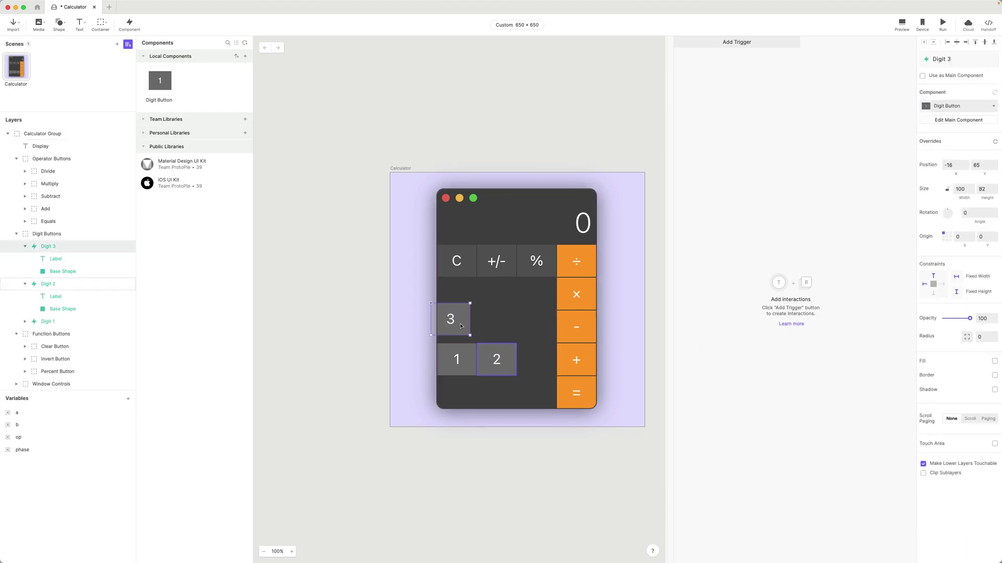
click(424, 316)
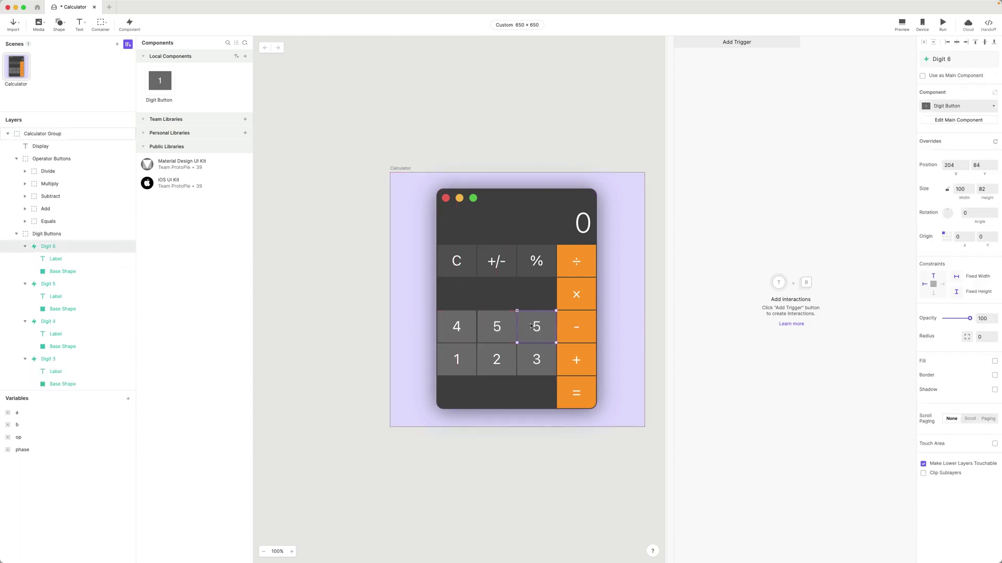
click(956, 165)
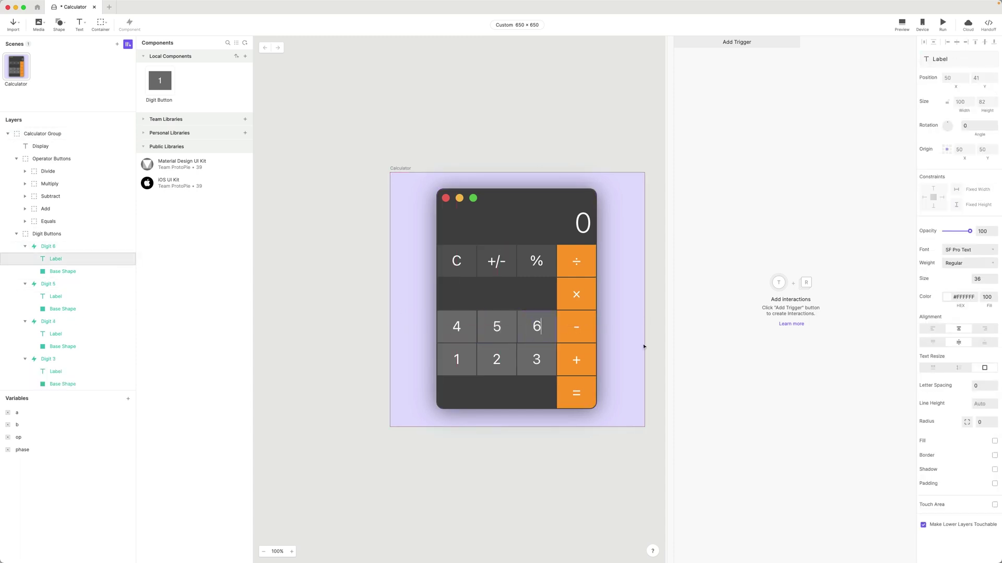
scroll(464, 332, up, 5)
click(463, 332)
click(124, 284)
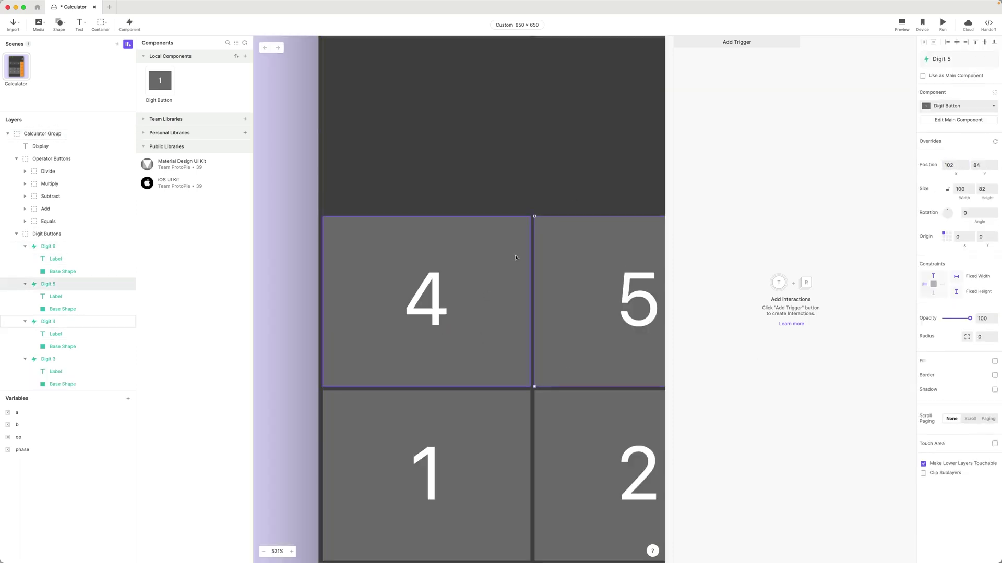
Step: Duplicate the Digit 6 button across the row above 4, 5 and 6 as buttons labelled 7, 8 and 9
click(48, 247)
key(shift+1)
click(39, 254)
key(ctrl+d)
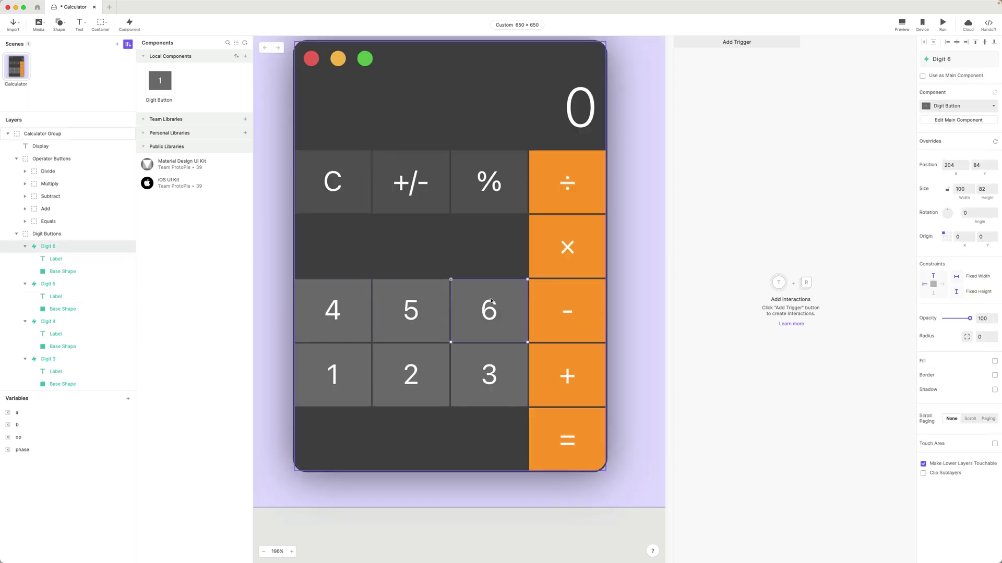
drag(488, 310, 335, 280)
key(ctrl+d)
Step: Duplicate the digit button into the first and third slots of the bottom row, labelled 0 and a decimal point
drag(336, 245, 488, 439)
key(ctrl+d)
key(ctrl+d)
double_click(74, 248)
key(Left)
key(BackSpace)
key(Return)
key(ctrl+d)
double_click(46, 246)
key(BackSpace)
text(.)
key(Return)
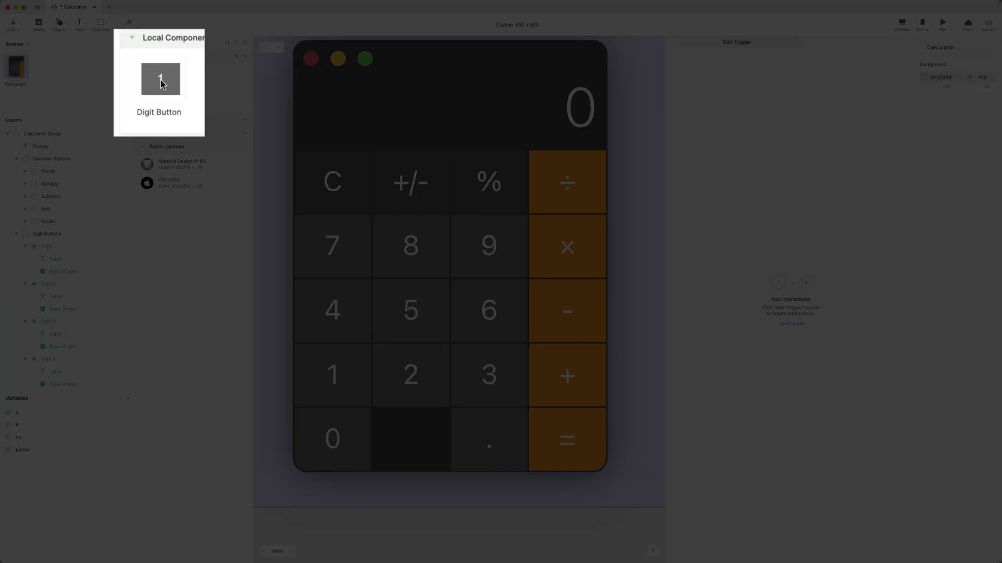
Step: Open the Digit Button main component and examine the constraints of its Label and Base Shape layers
double_click(161, 79)
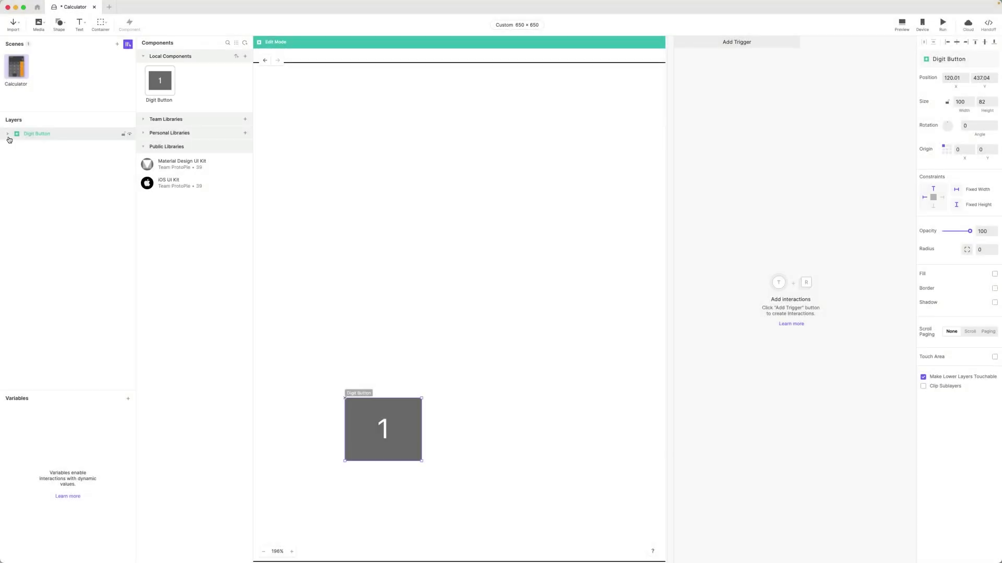
click(8, 135)
click(37, 146)
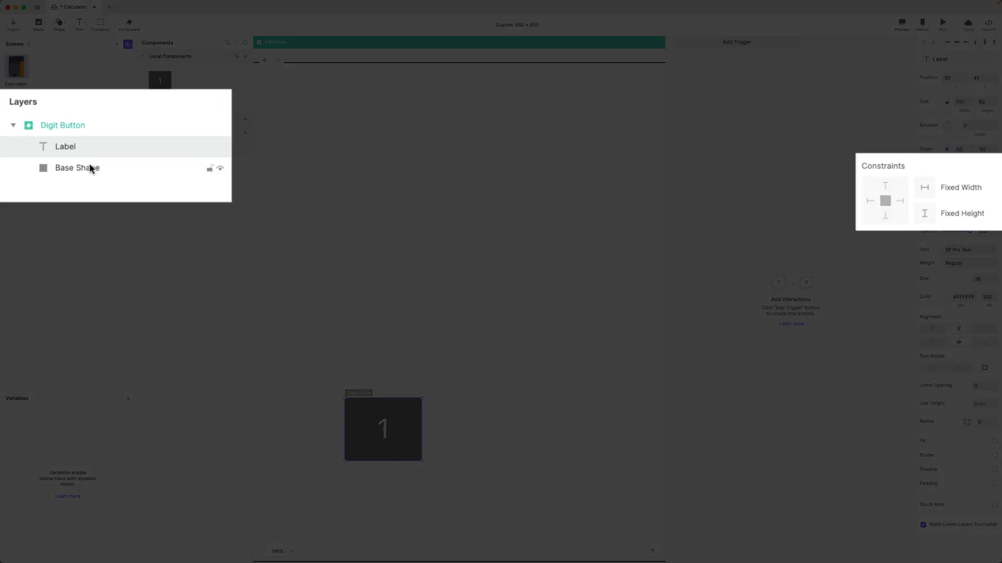
shift+click(52, 158)
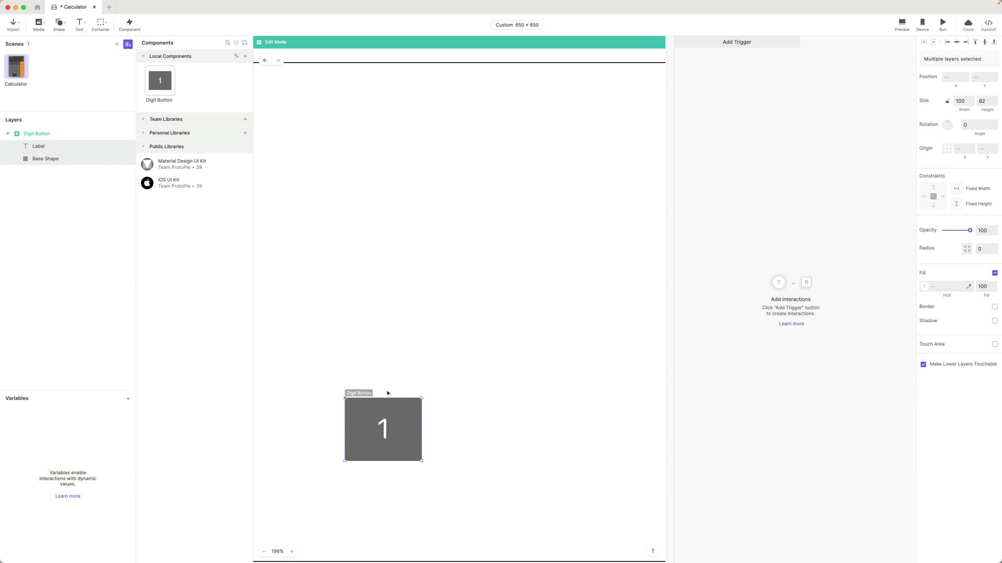
click(50, 137)
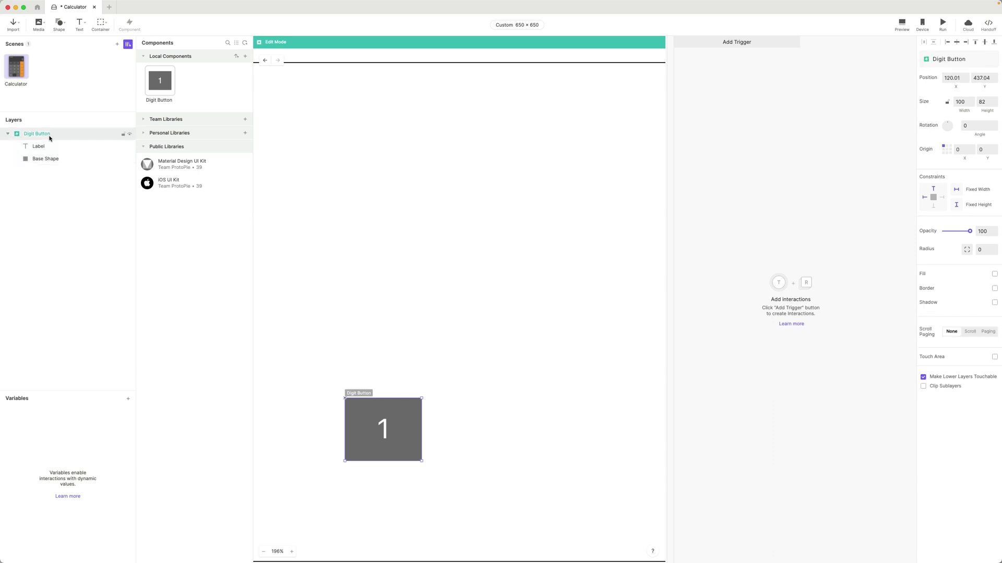
Step: Try enlarging the Digit Button component to about 215 × 101 and undo the resize
drag(421, 462, 508, 476)
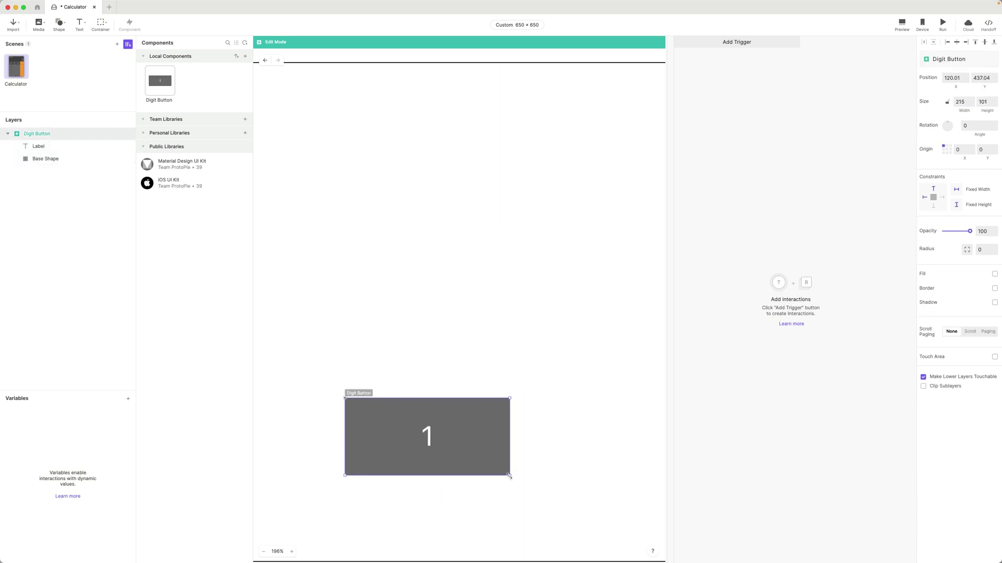
key(super+z)
Step: Return to the Calculator scene and widen the Digit 0 button to 202 so it spans two slots
click(19, 69)
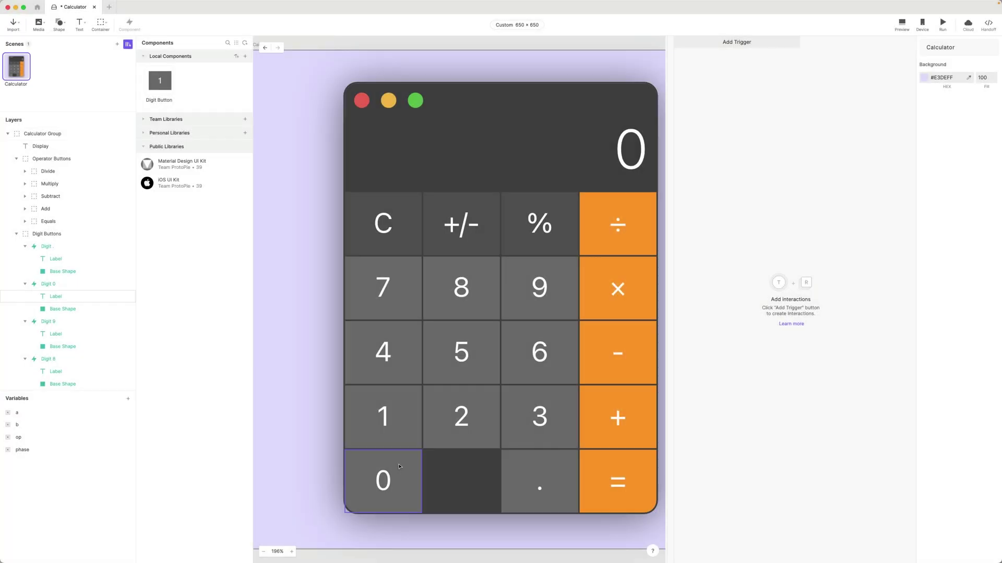
click(399, 467)
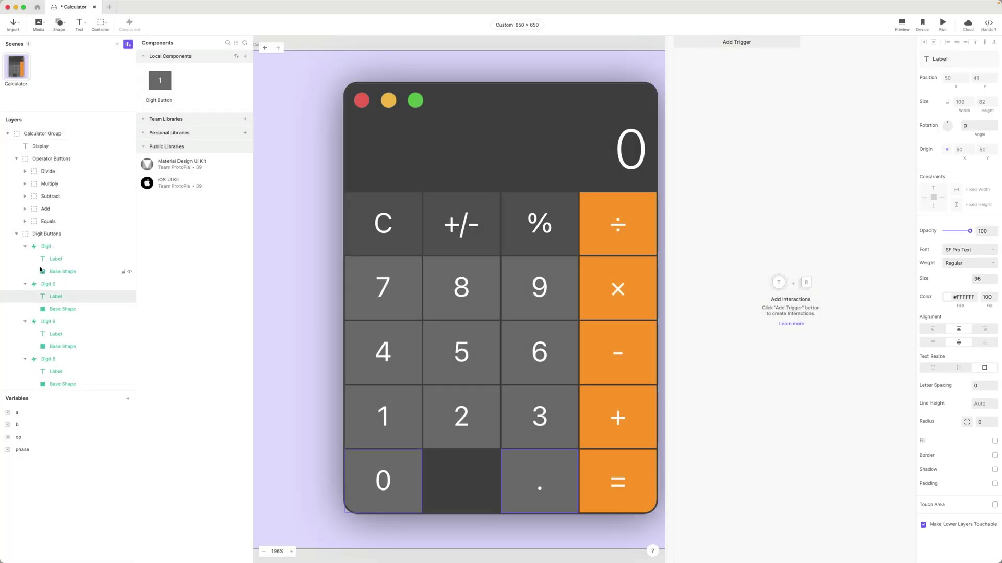
click(73, 284)
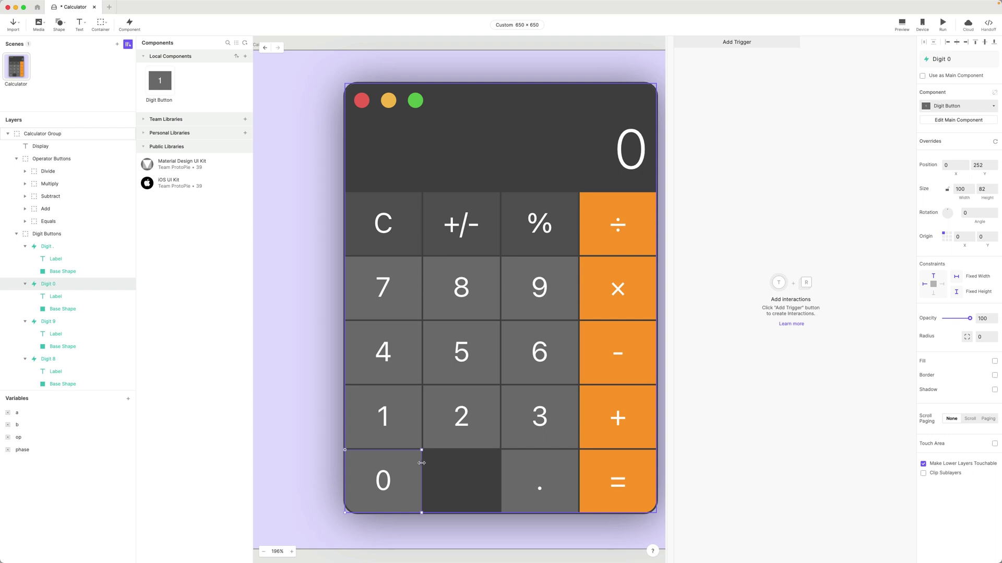
drag(422, 466, 500, 467)
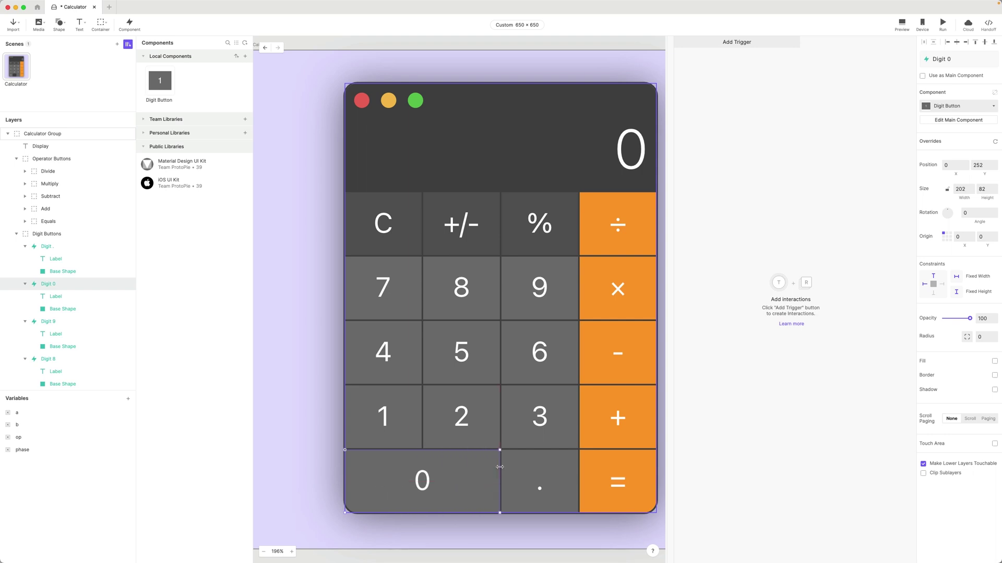
key(Escape)
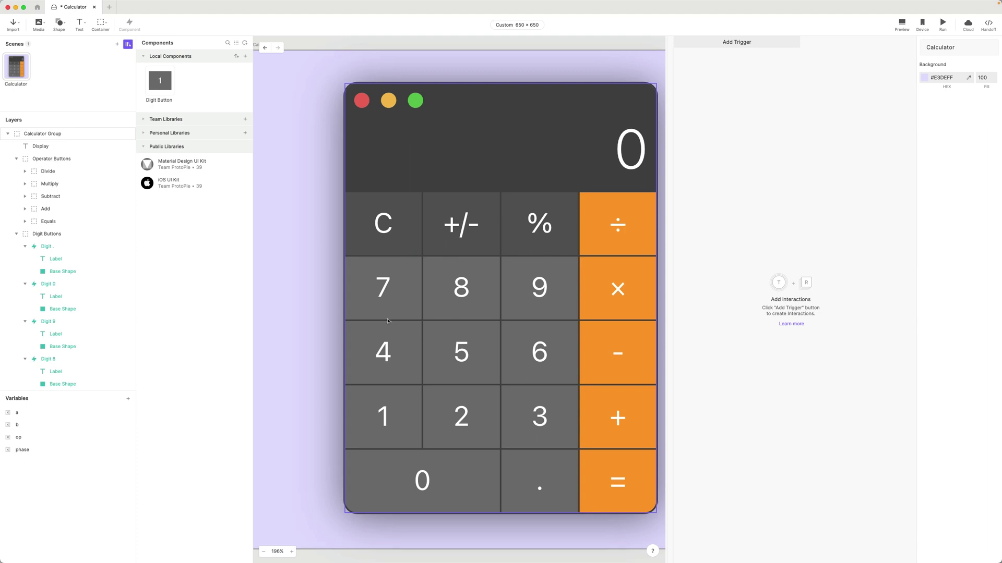
Step: Open the Digit Button main component and add a Tap trigger targeting Digit Button
double_click(186, 88)
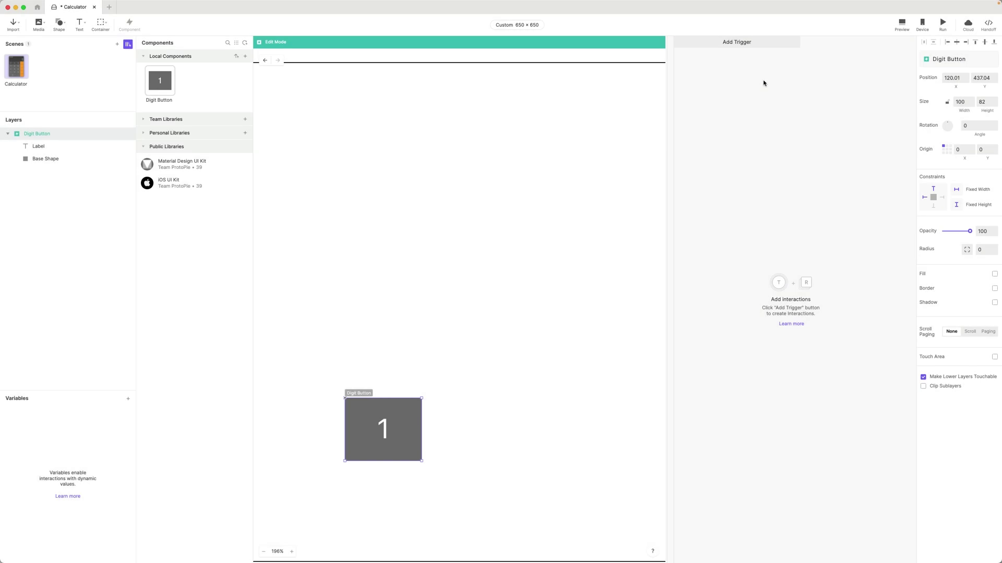
click(736, 43)
click(501, 110)
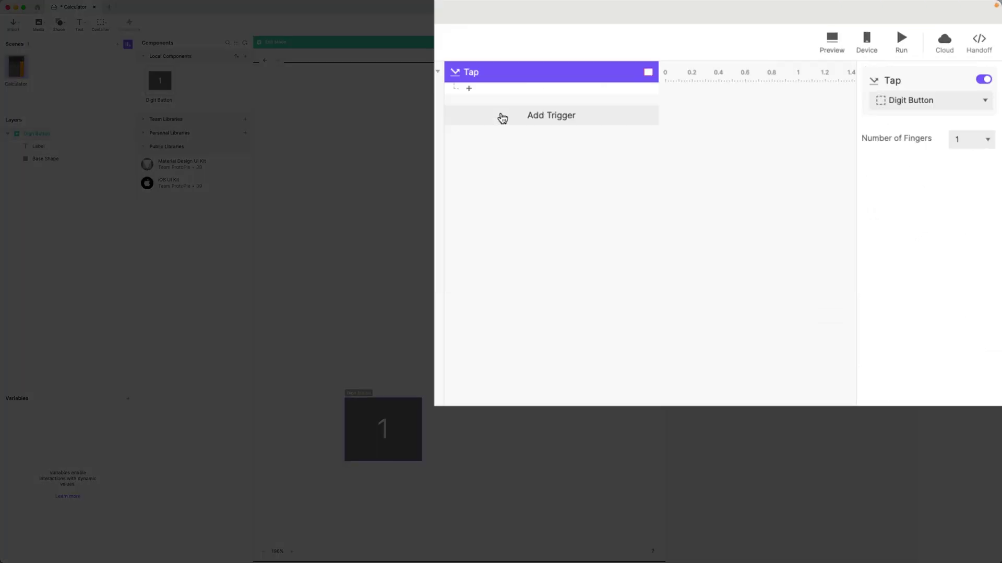
click(930, 100)
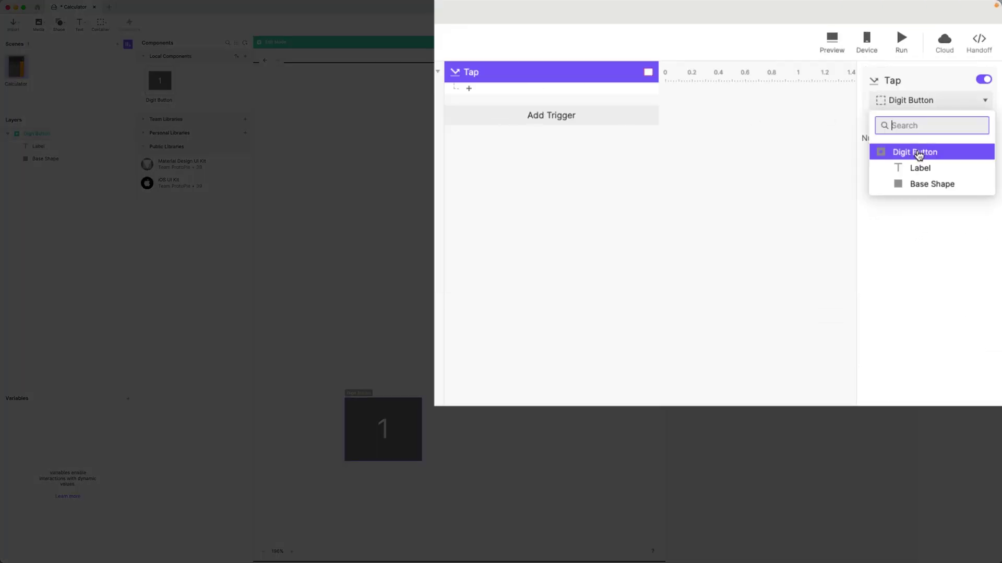
click(926, 156)
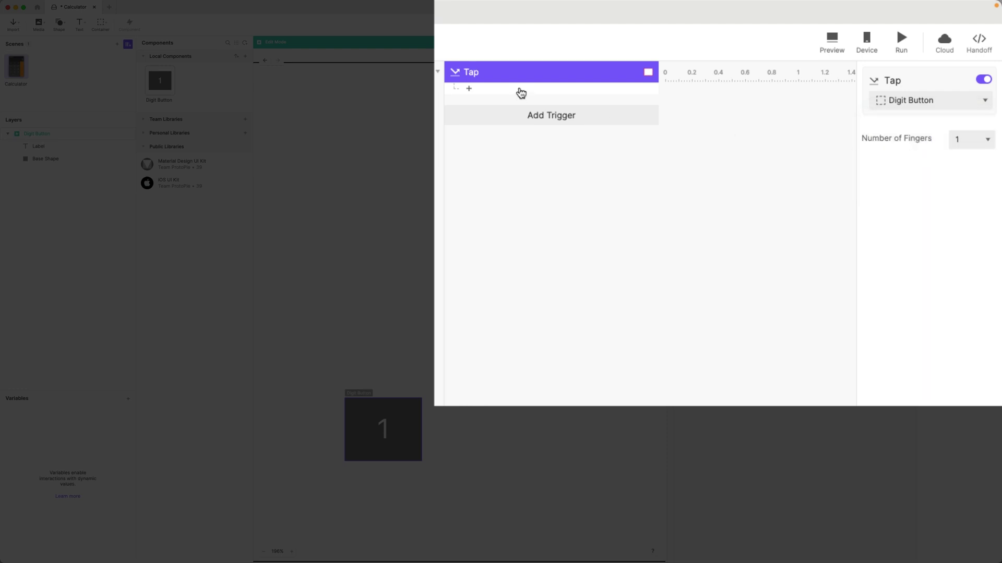
Step: Add a Send response to the Tap trigger that sends the message DIGIT to the current scene with Send Value Together enabled
click(516, 92)
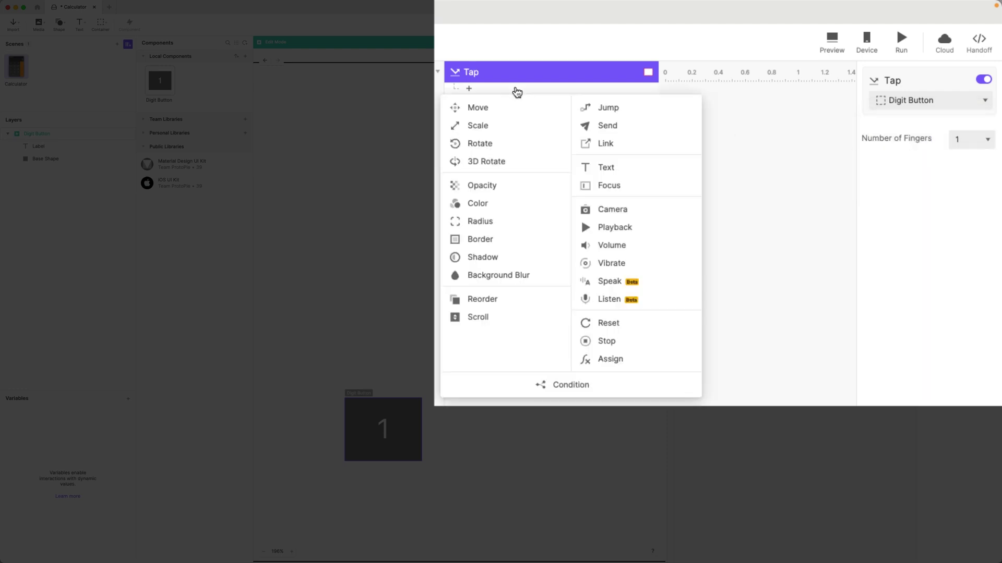
click(643, 126)
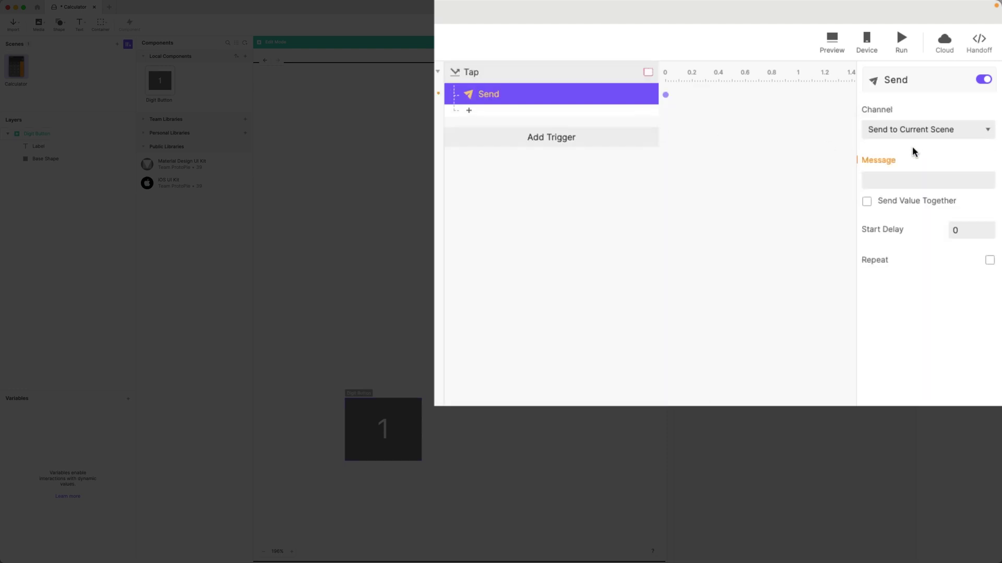
click(918, 179)
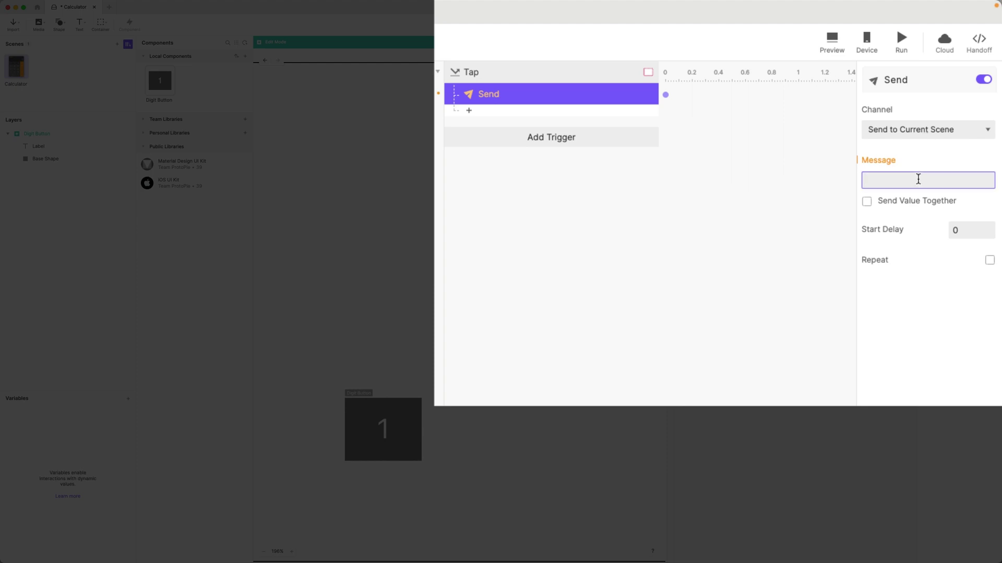
text(DIGIT)
click(925, 281)
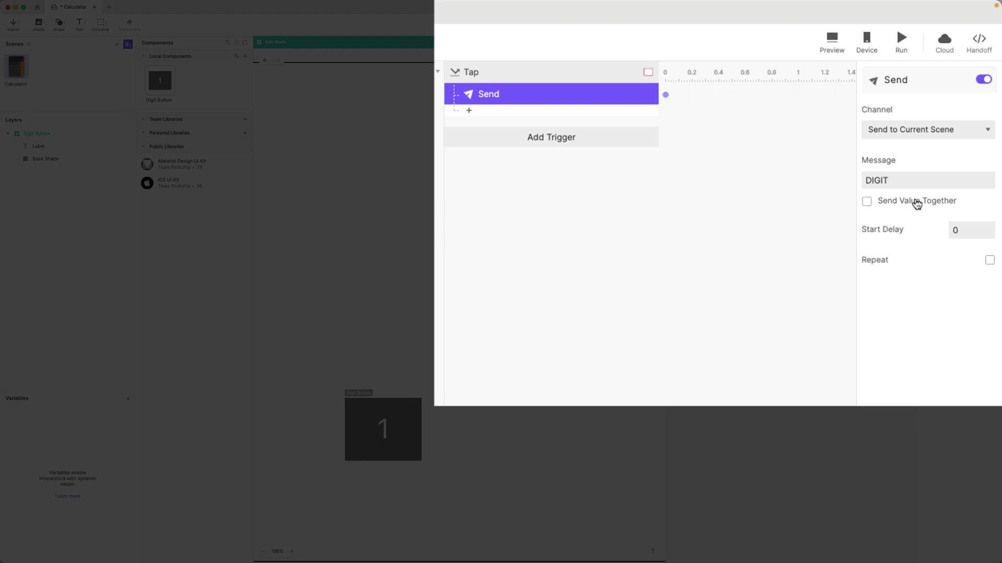
click(916, 204)
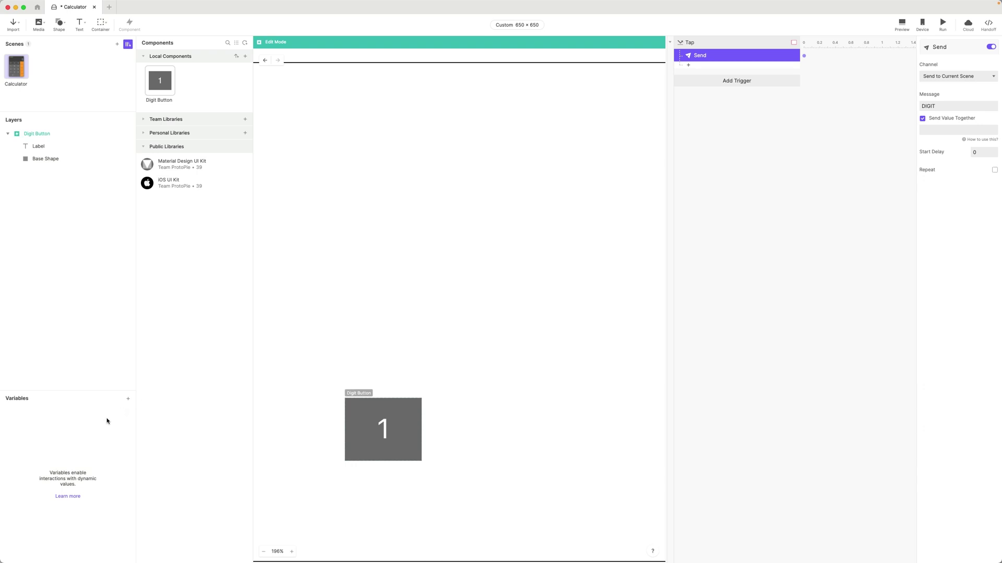
Step: Set the value sent by the Digit Button component's Send response to the formula `Label`.text
click(14, 71)
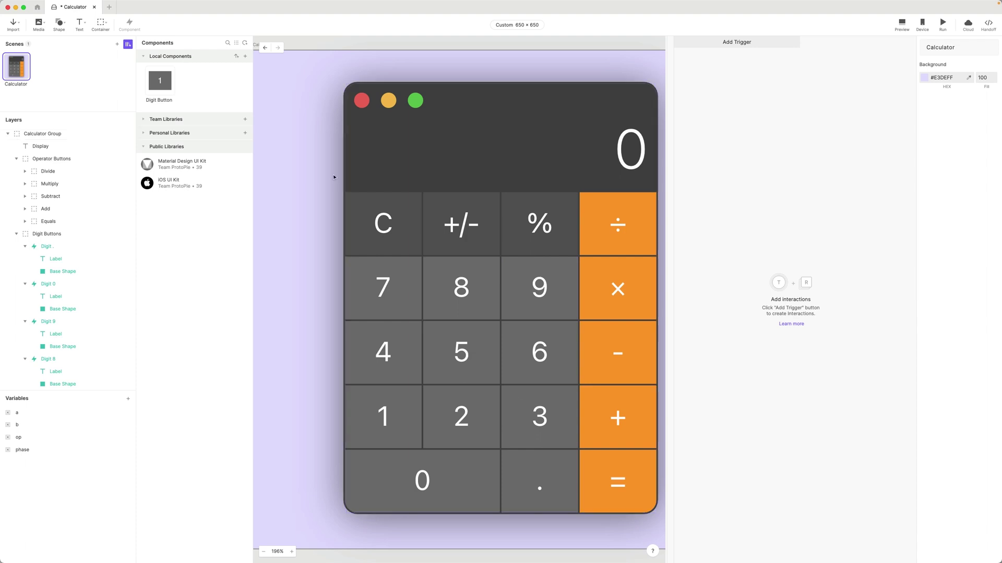
double_click(159, 80)
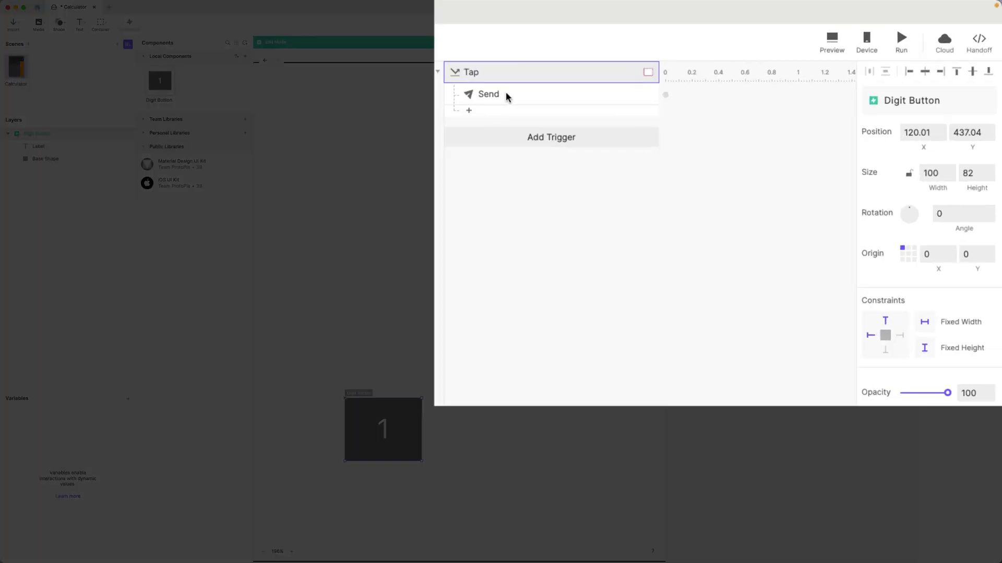
click(506, 96)
click(914, 224)
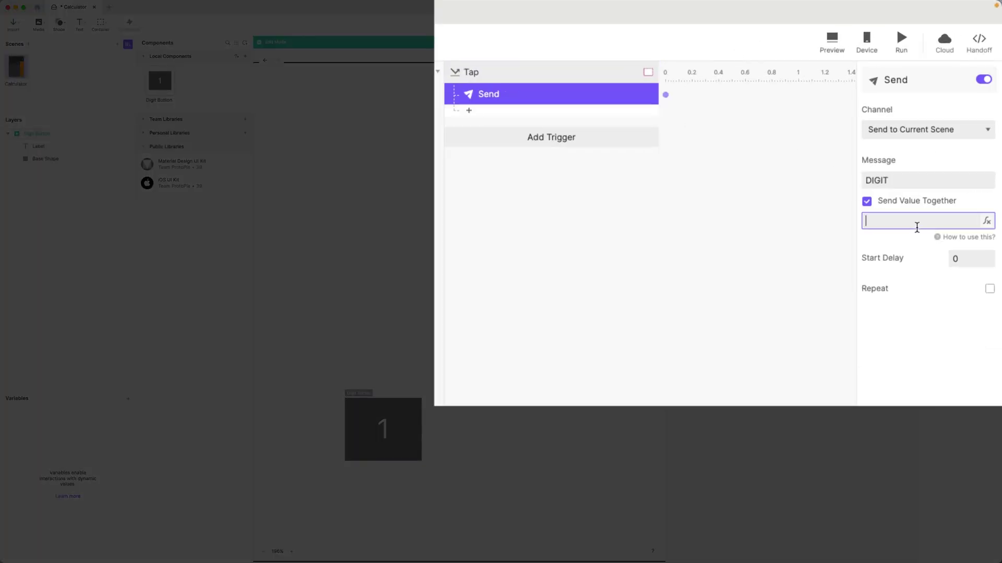
click(988, 230)
click(949, 221)
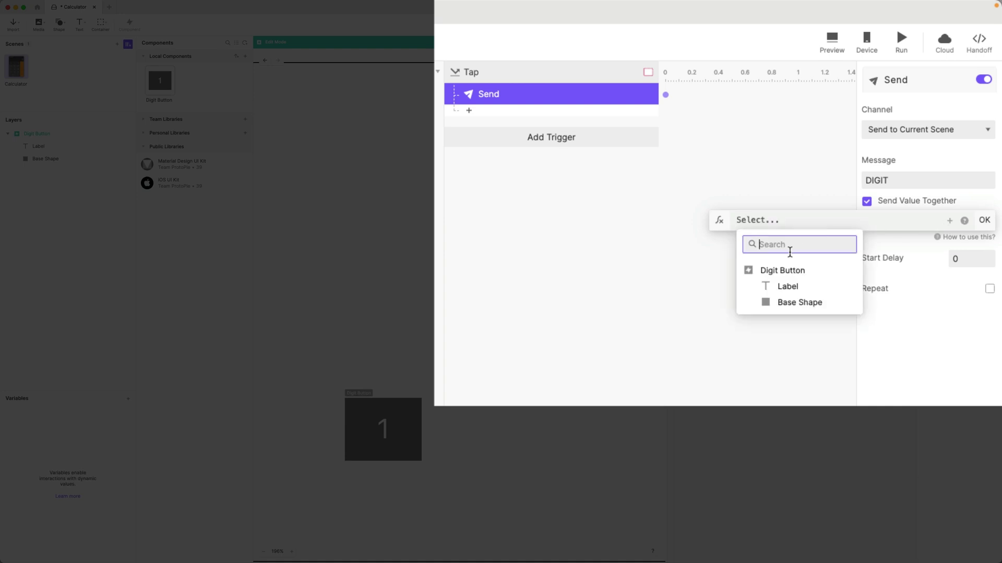
click(787, 286)
text(.te)
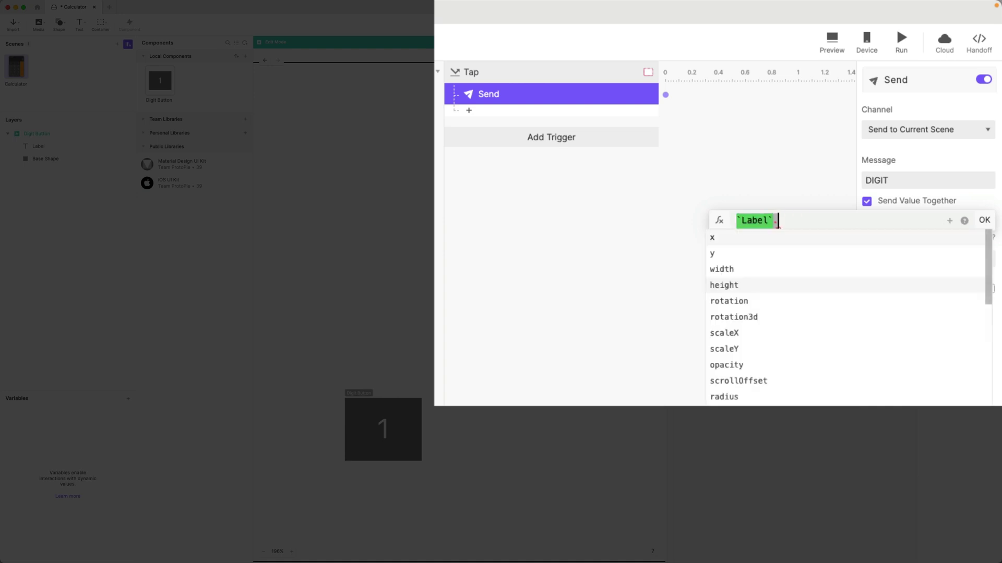
text(xt)
key(Return)
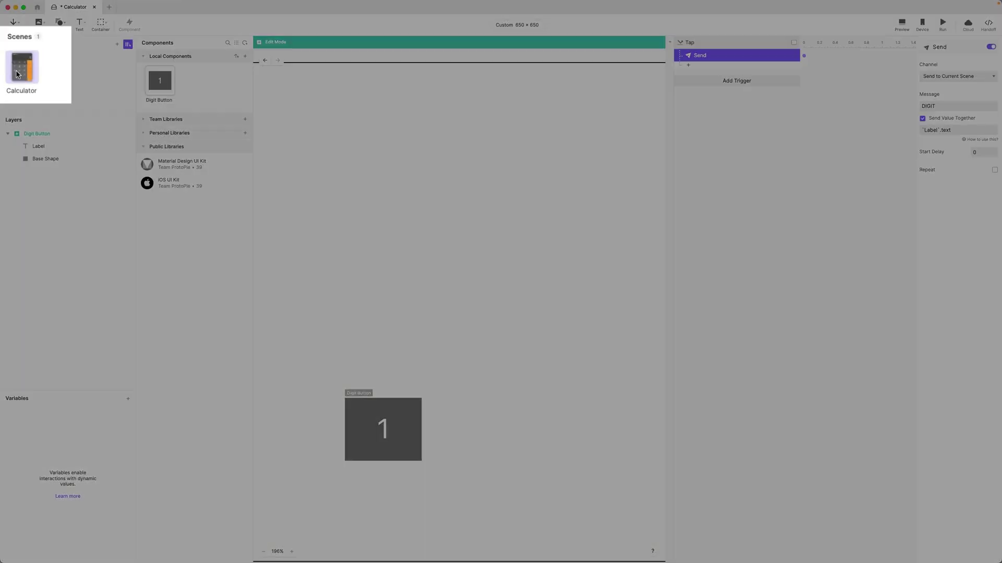
Step: In the Calculator scene, add a Receive trigger that listens on the current scene for the message DIGIT
click(16, 67)
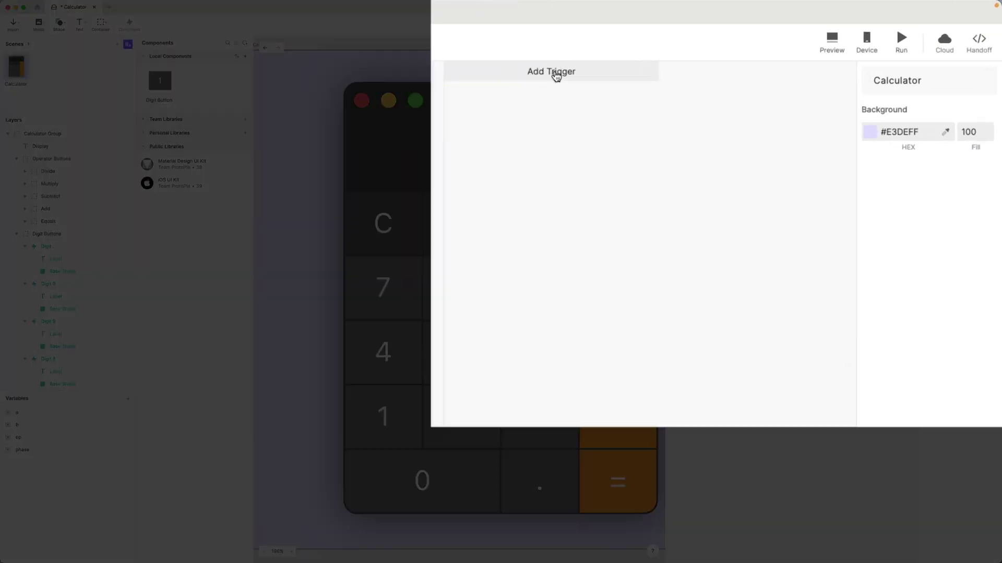
click(738, 42)
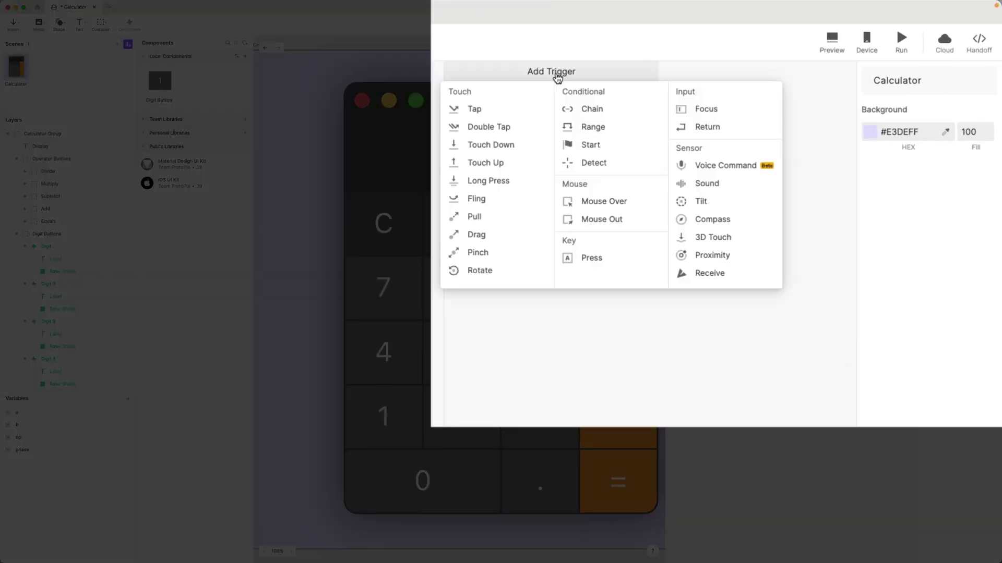
click(828, 163)
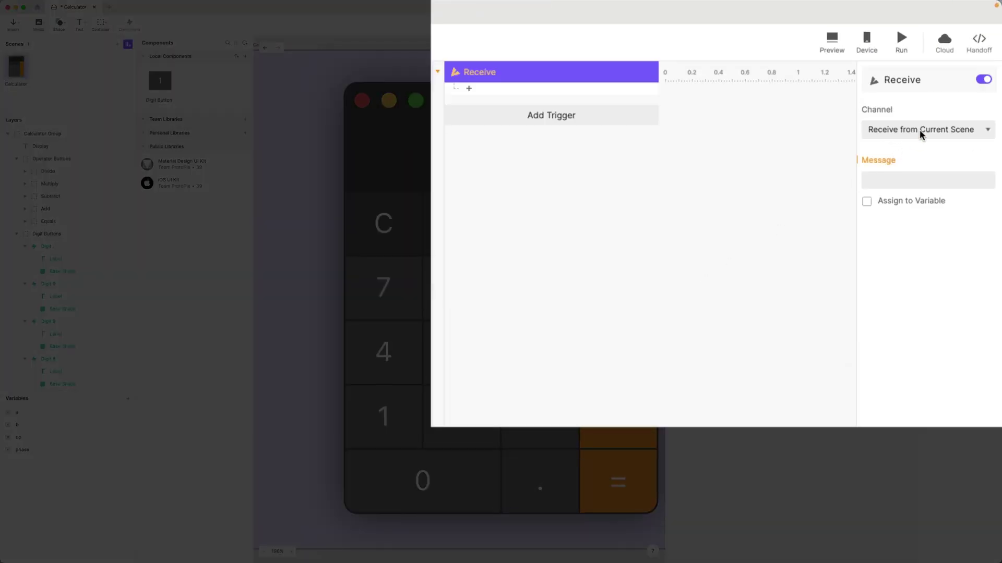
click(906, 179)
click(890, 203)
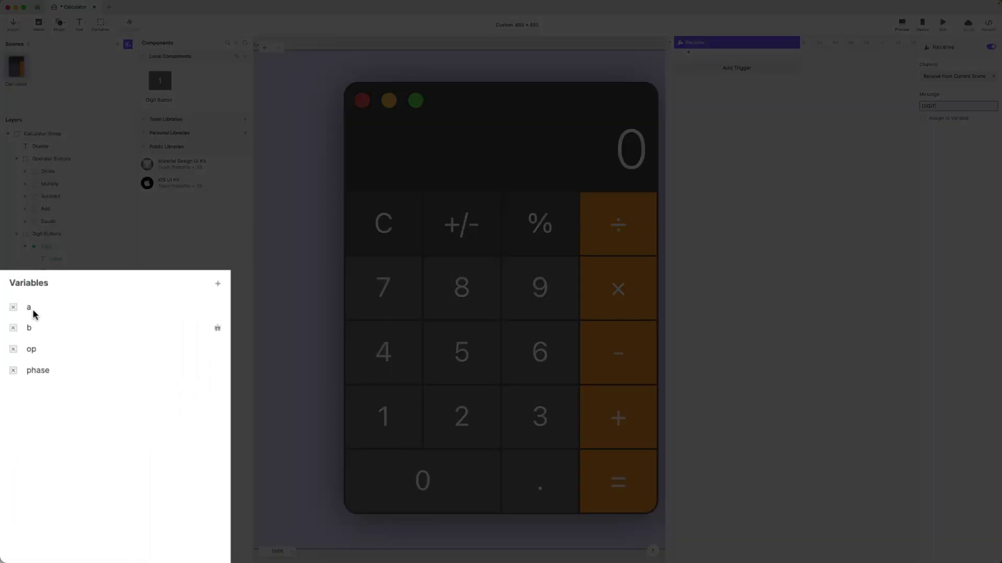
Step: Create a new variable named pressedDigit
click(217, 284)
click(164, 310)
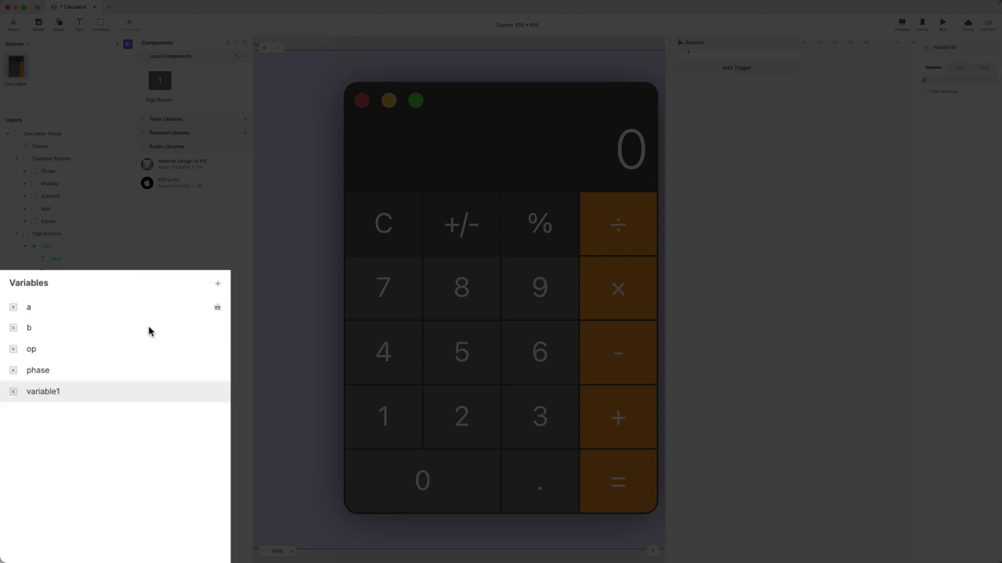
double_click(56, 393)
text(pressedDigi)
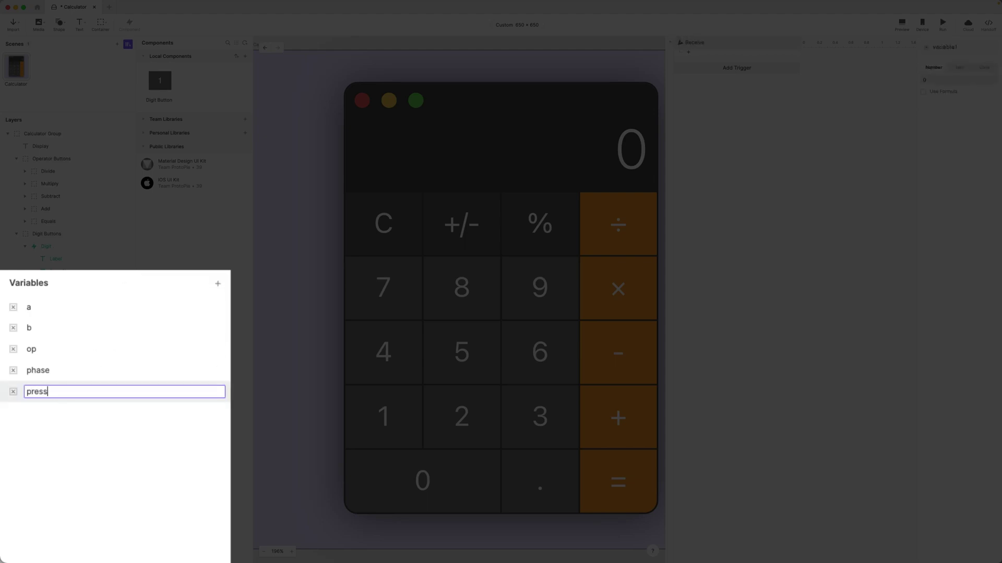
text(t)
key(Return)
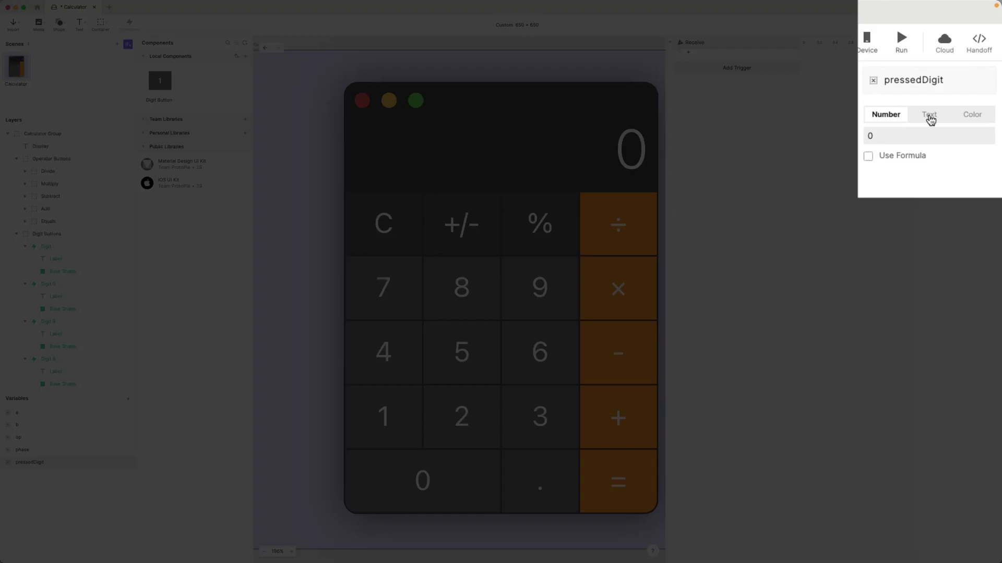
Step: Set the type of the pressedDigit variable to Text, leaving its default value empty
click(959, 69)
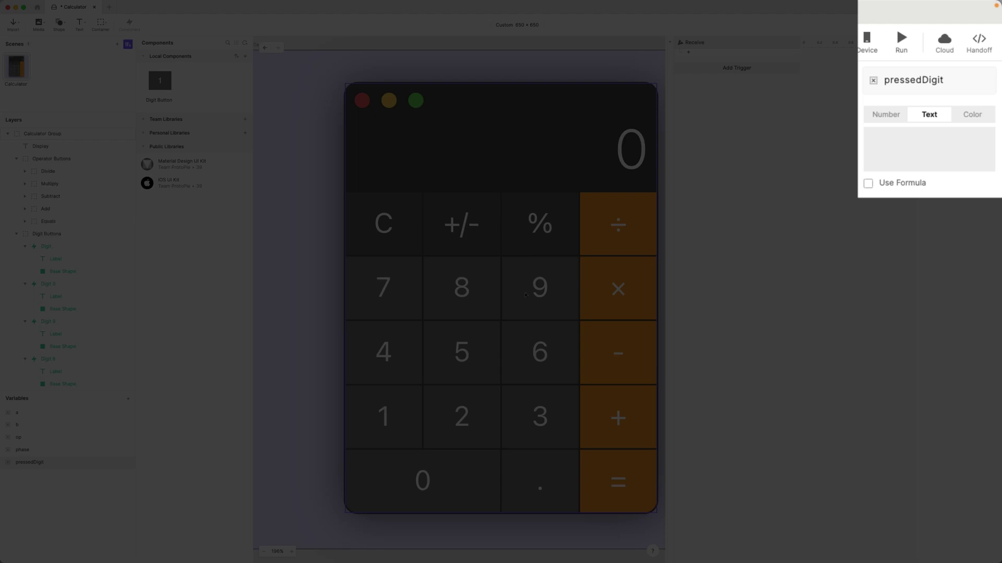
click(887, 120)
click(928, 118)
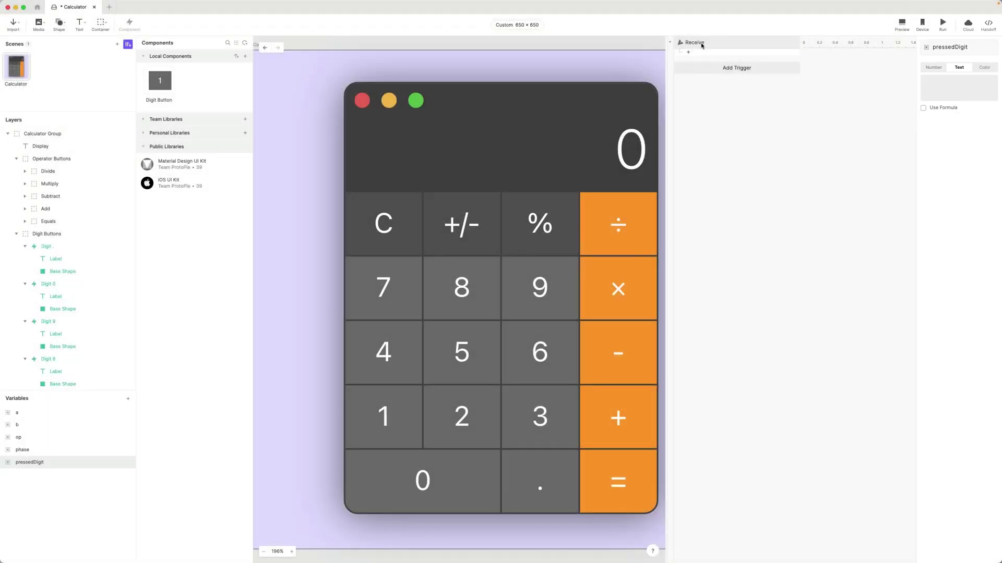
Step: Enable Assign to Variable on the Receive trigger and choose pressedDigit as the variable that stores the received value
click(701, 44)
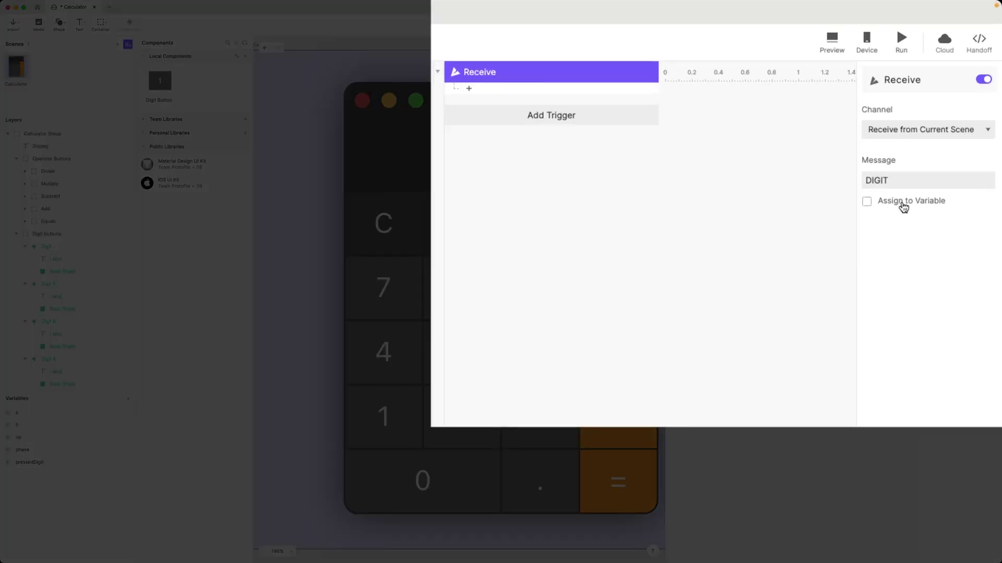
click(904, 206)
click(903, 221)
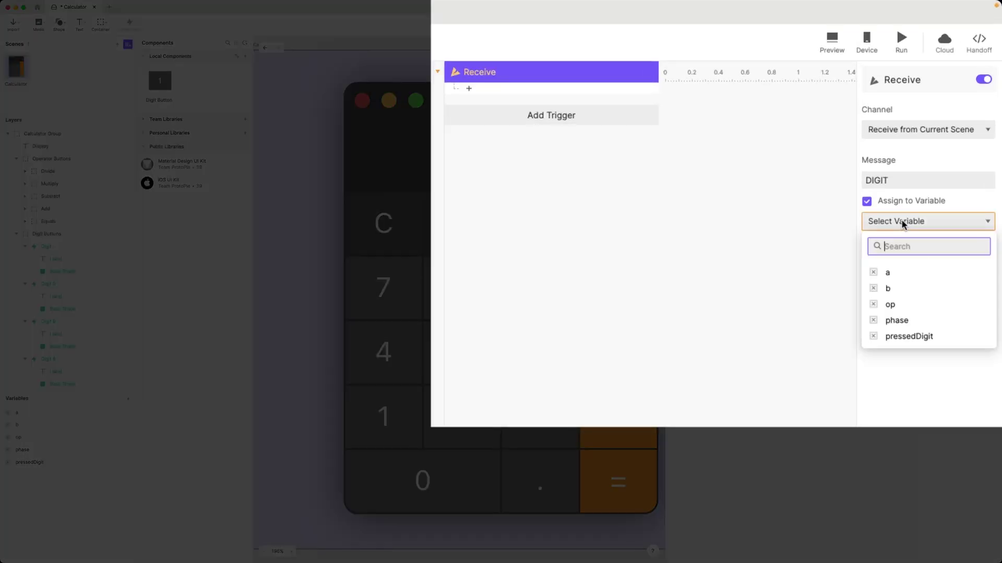
click(908, 336)
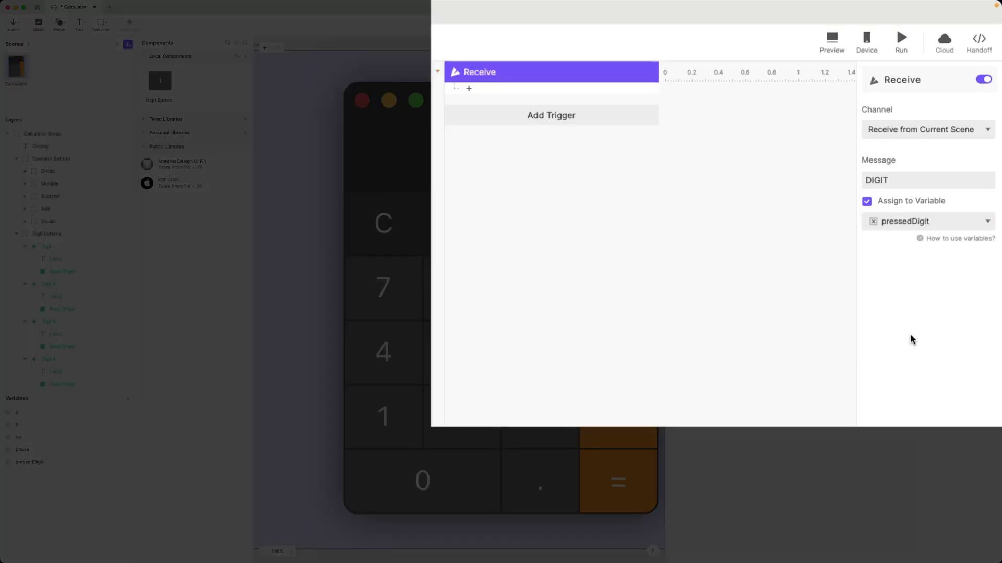
Step: Rename the Receive trigger as Receive DIGIT
double_click(489, 73)
click(542, 74)
text(DIGIT)
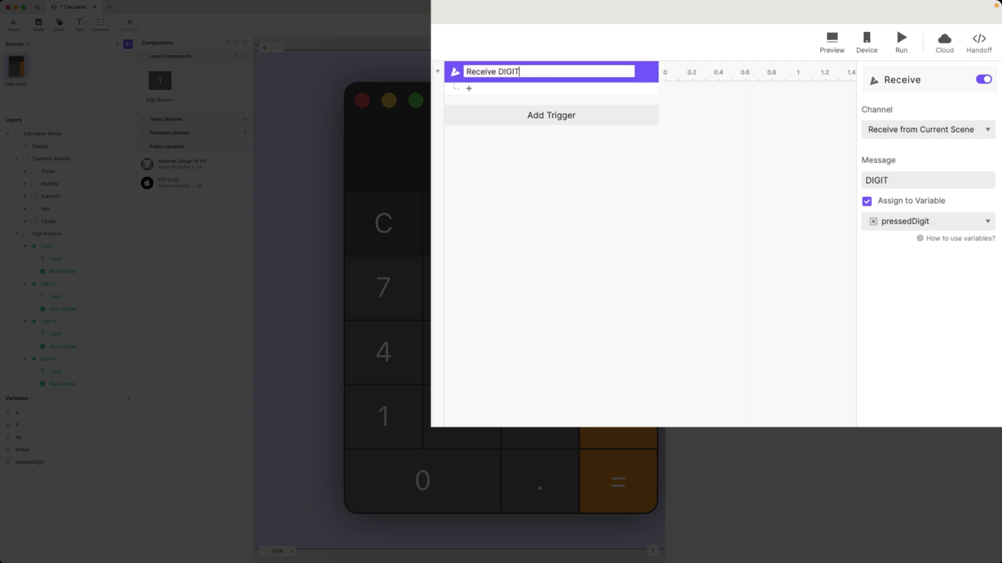
key(Return)
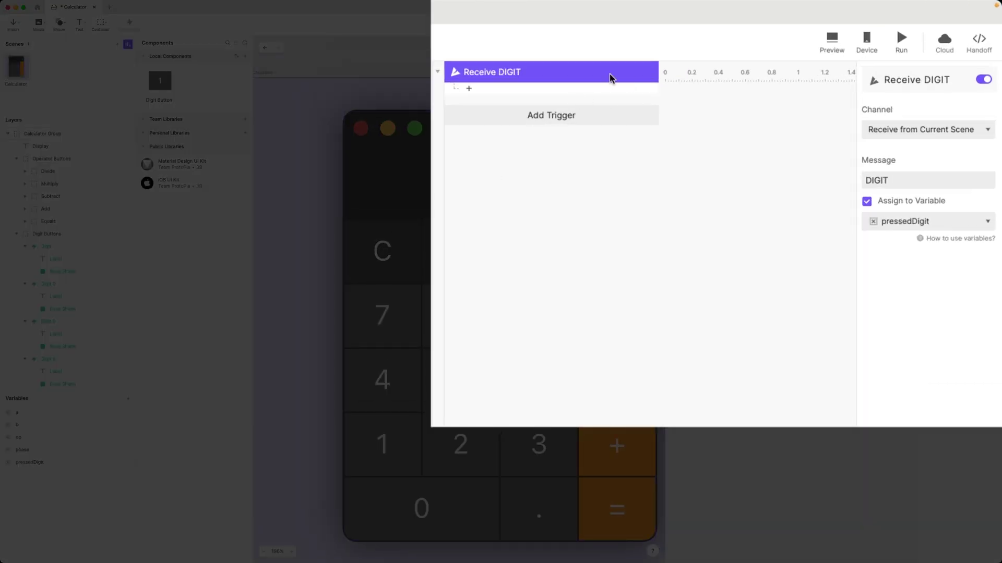
Step: Add a condition under the Receive DIGIT trigger that checks whether the variable phase equals 1
click(520, 93)
click(576, 386)
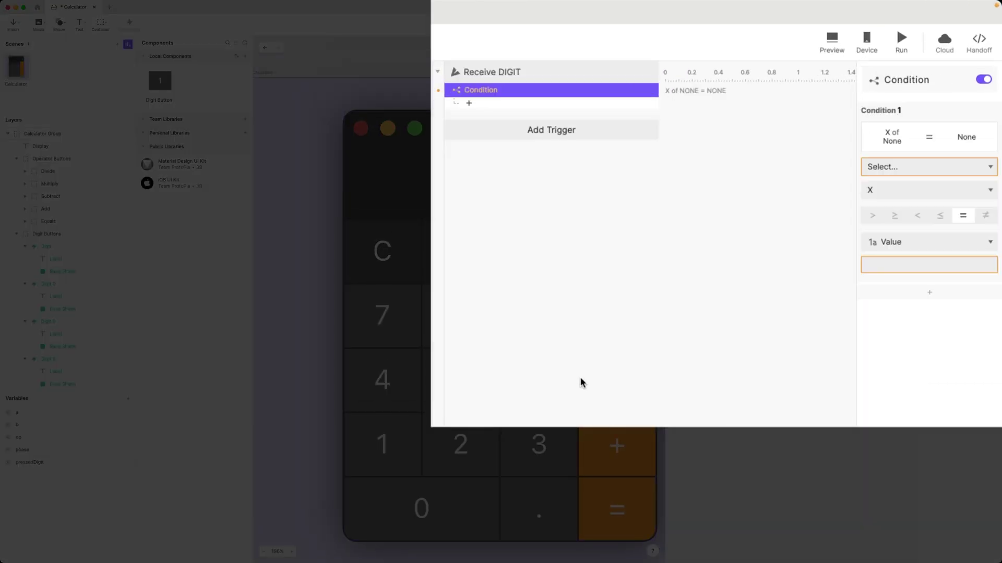
click(935, 166)
click(897, 288)
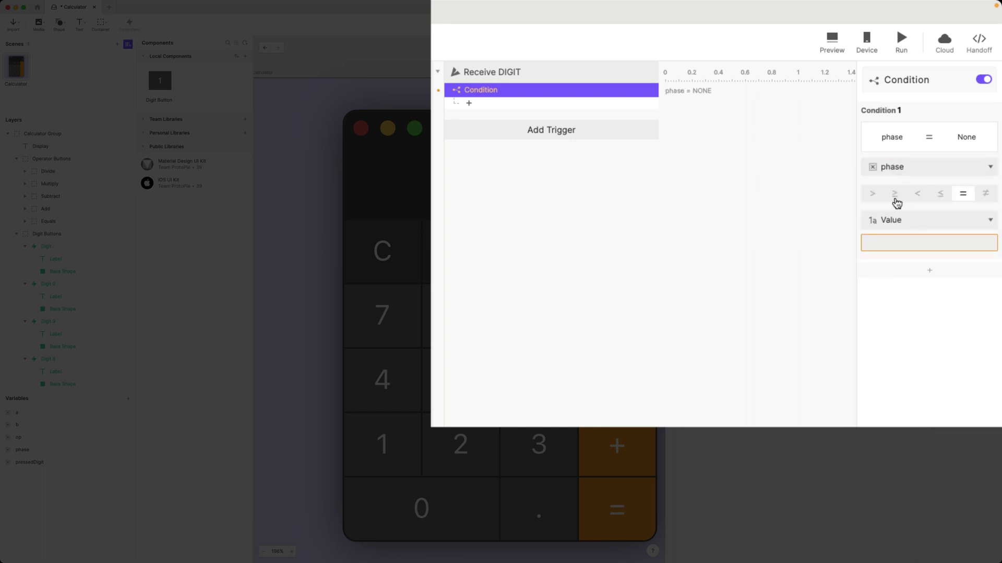
click(881, 245)
text(1)
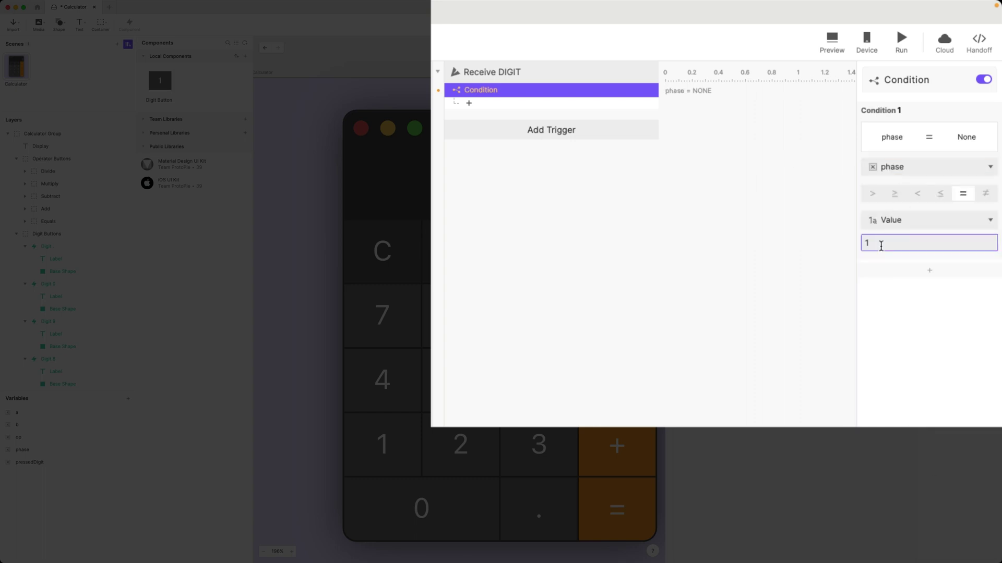
key(Return)
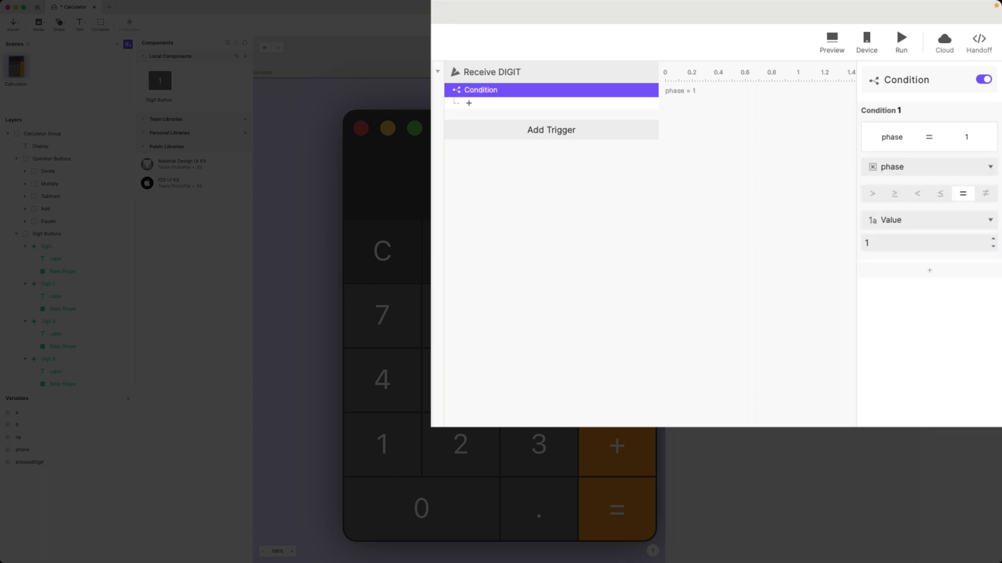
Step: Rename the condition as PHASE 1
double_click(483, 92)
text(PHASE 1)
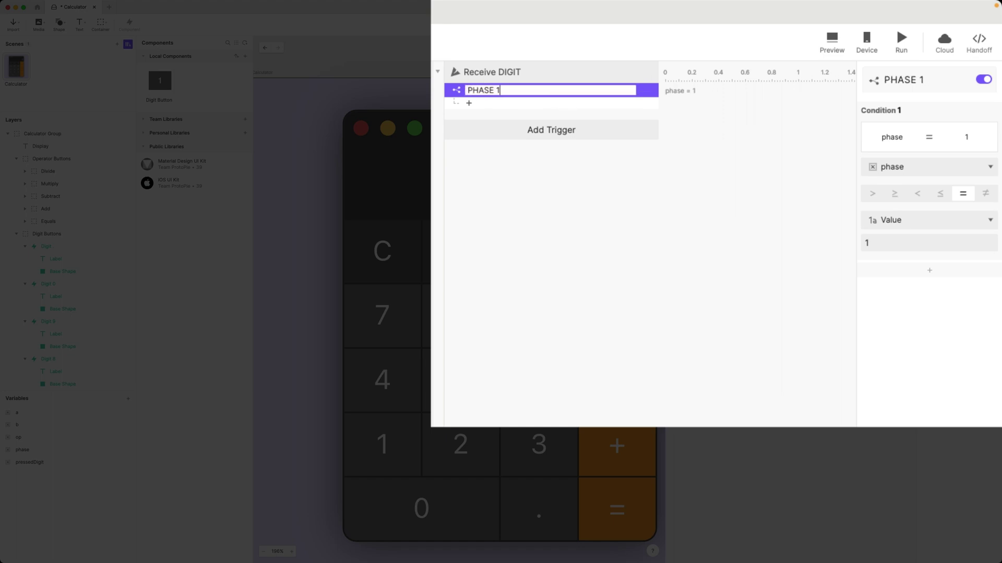
key(Return)
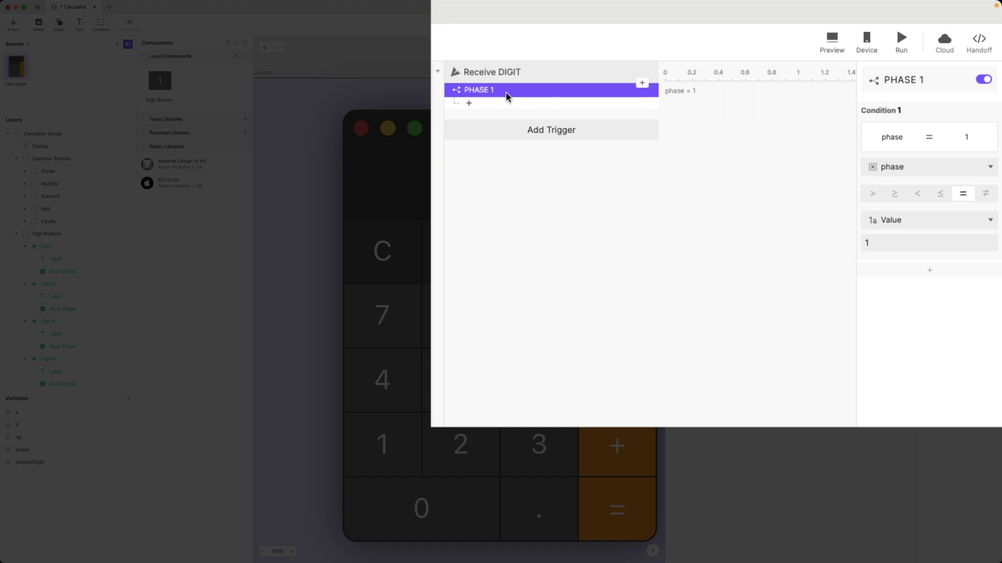
Step: Add an Assign response under the PHASE 1 condition that targets the variable a
click(493, 108)
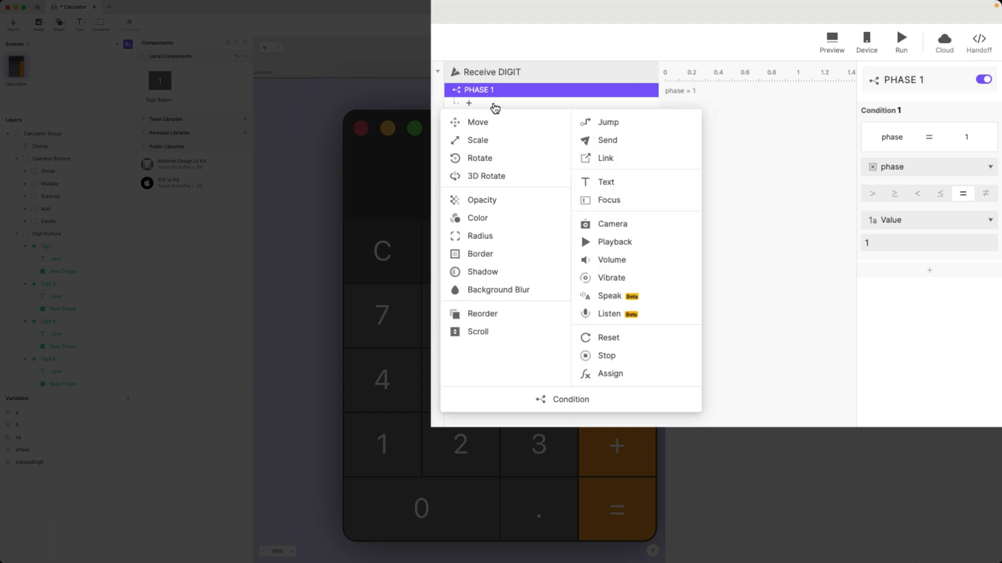
click(609, 373)
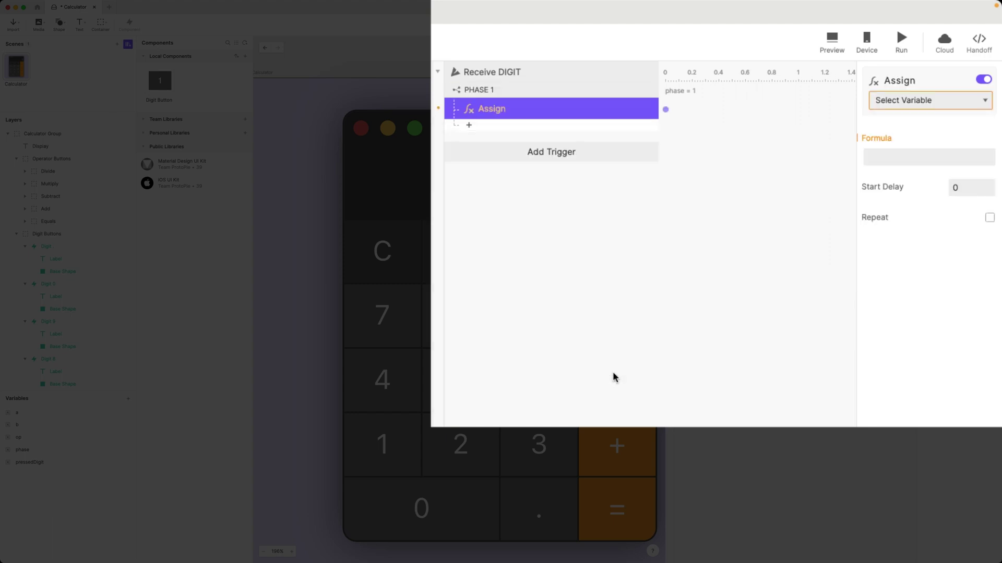
click(912, 101)
click(895, 147)
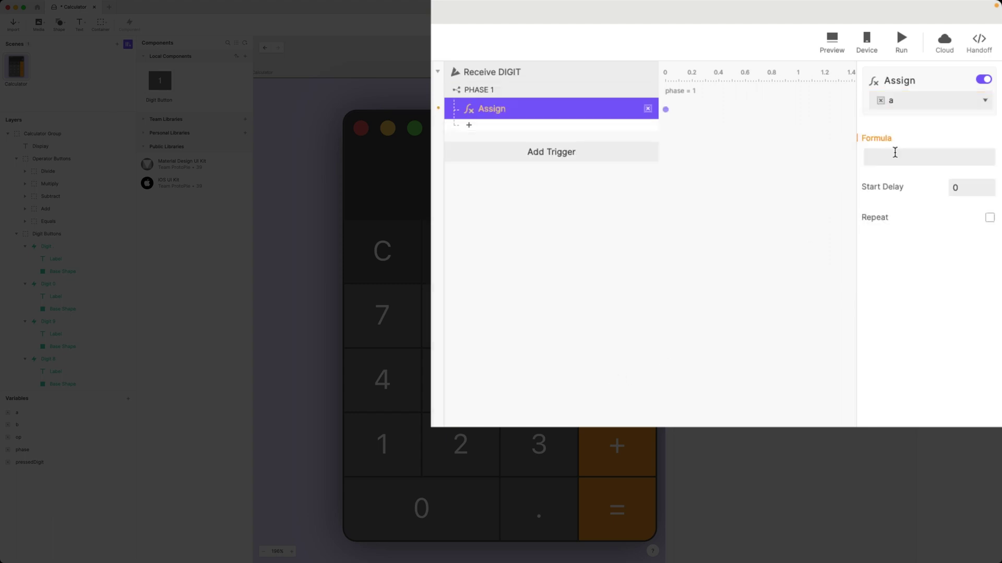
Step: Set the formula of the Assign response for variable a to a + pressedDigit
click(919, 157)
click(987, 158)
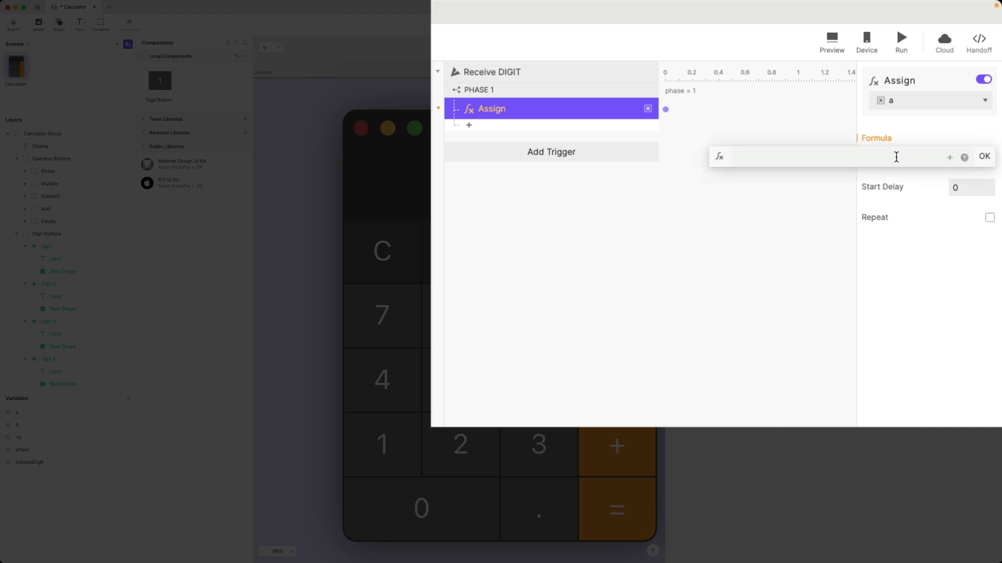
text(a + pre)
key(Down)
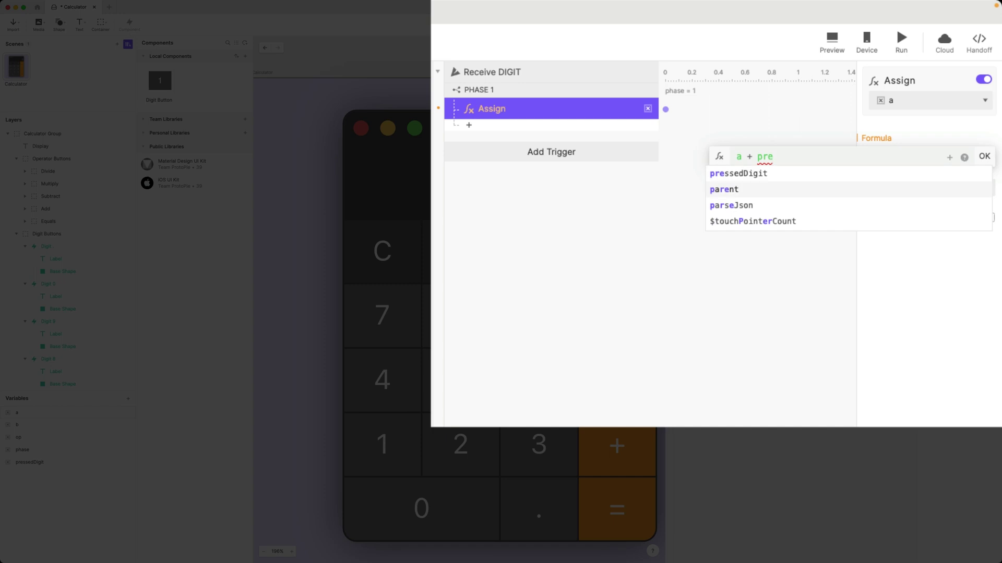
key(Up)
key(Return)
key(Return)
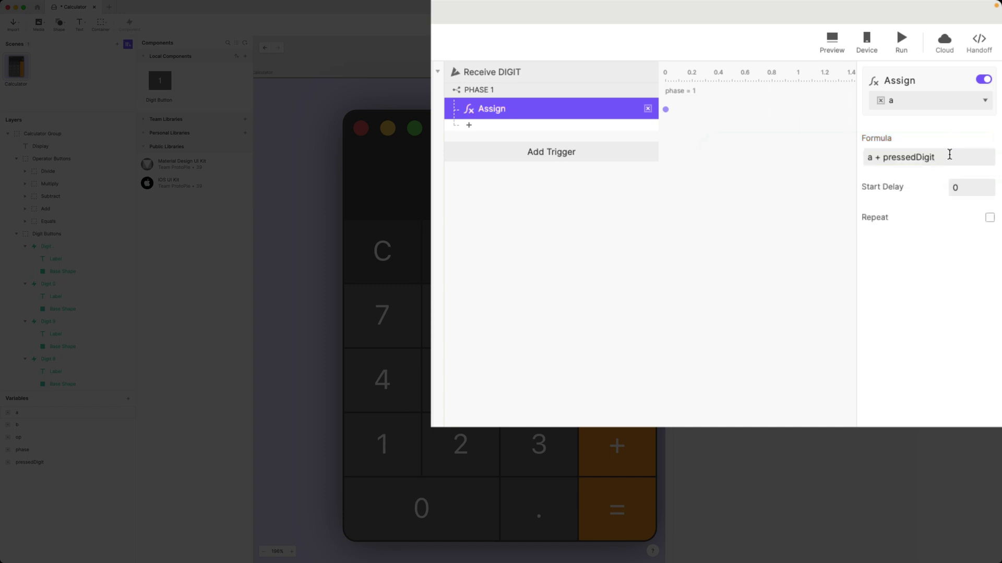
Step: Examine how the Assign formula combines a with pressedDigit, and check the type of the pressedDigit variable
click(983, 157)
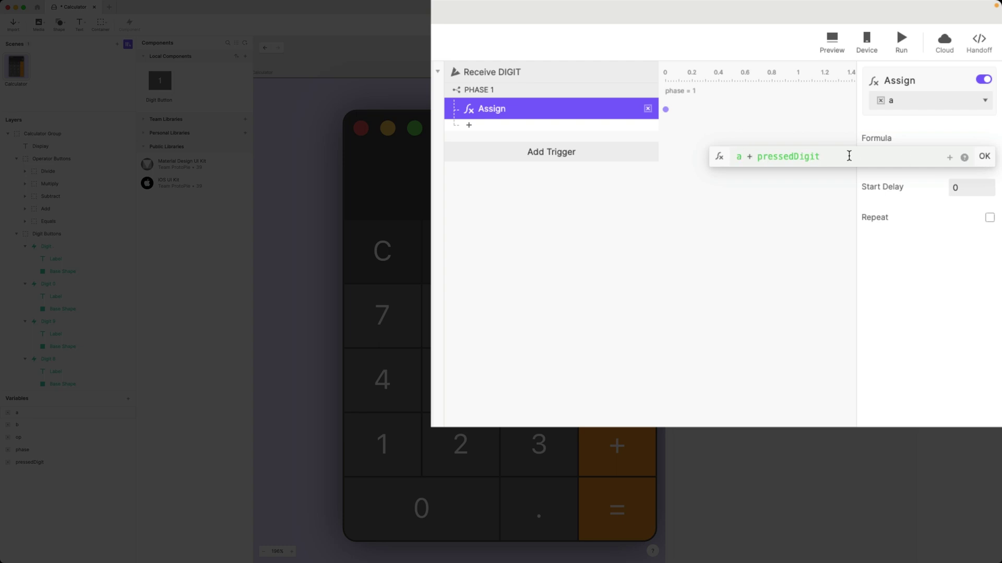
double_click(794, 157)
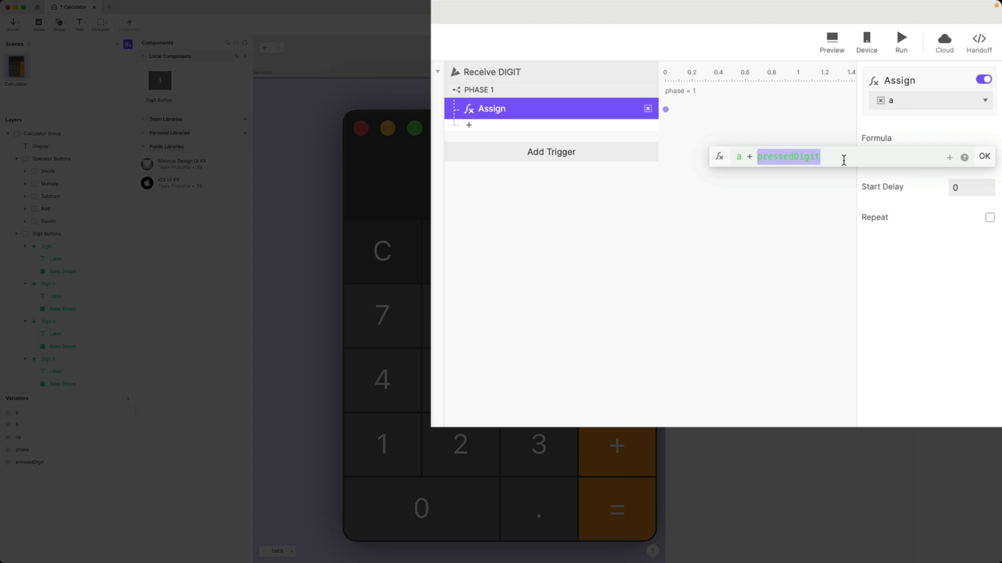
drag(844, 158, 717, 158)
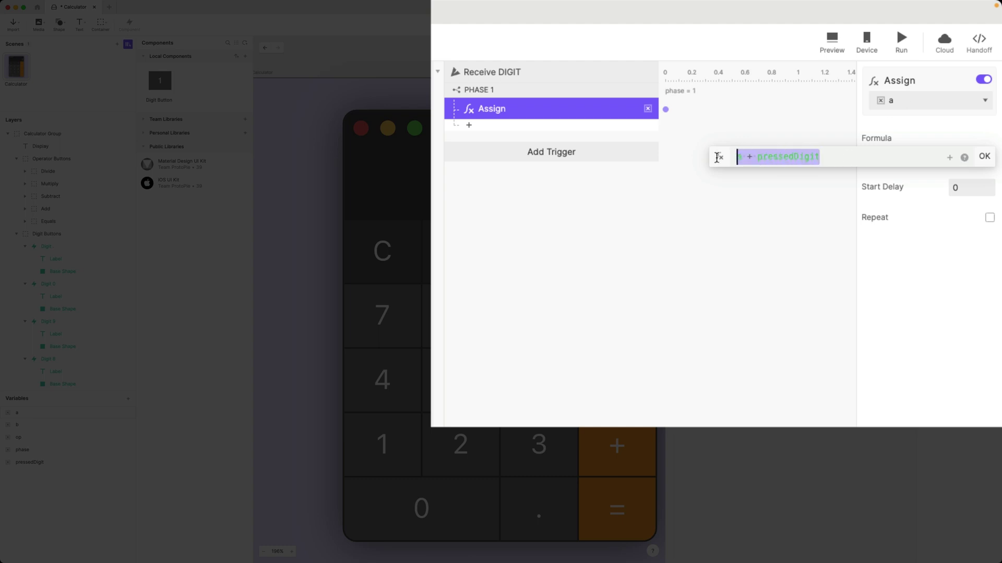
click(782, 157)
double_click(783, 156)
click(48, 462)
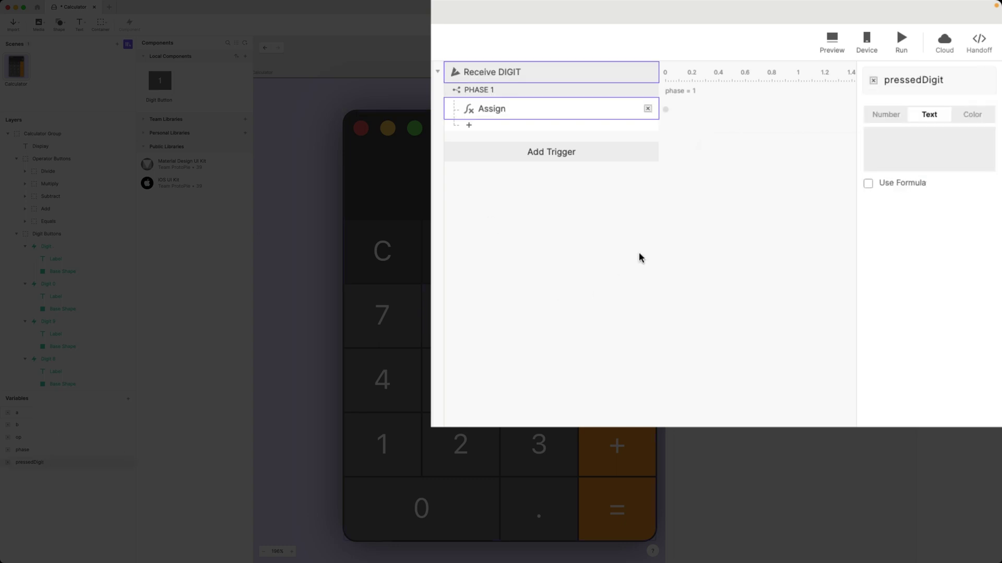
click(554, 109)
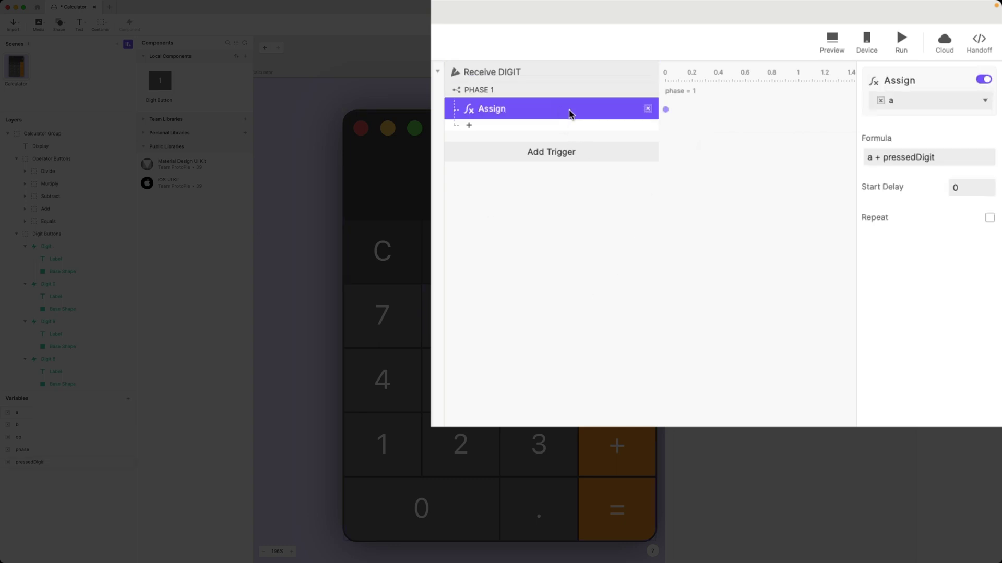
click(990, 157)
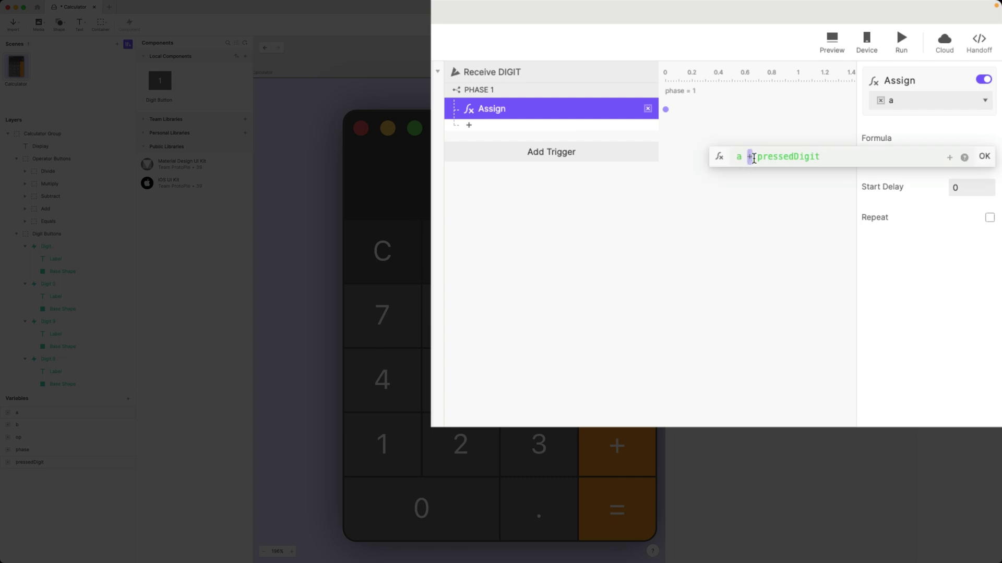
drag(749, 160, 699, 151)
click(831, 160)
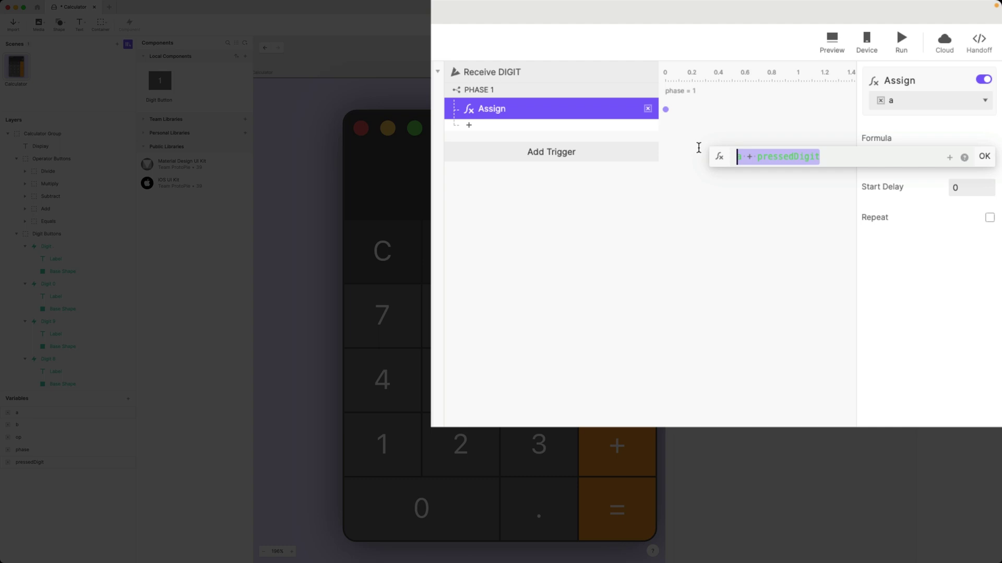
click(745, 156)
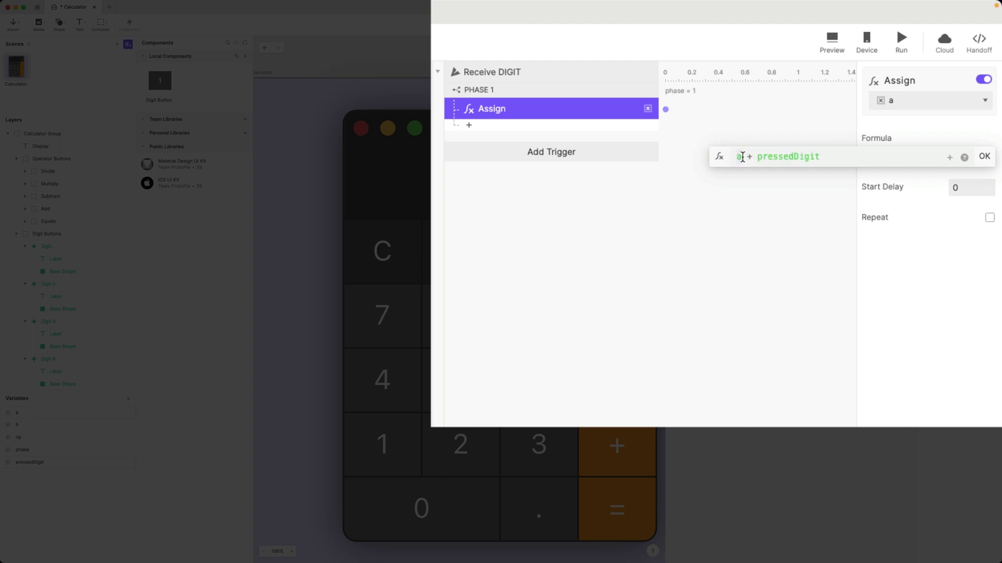
drag(741, 156, 730, 156)
click(757, 157)
drag(757, 157, 838, 158)
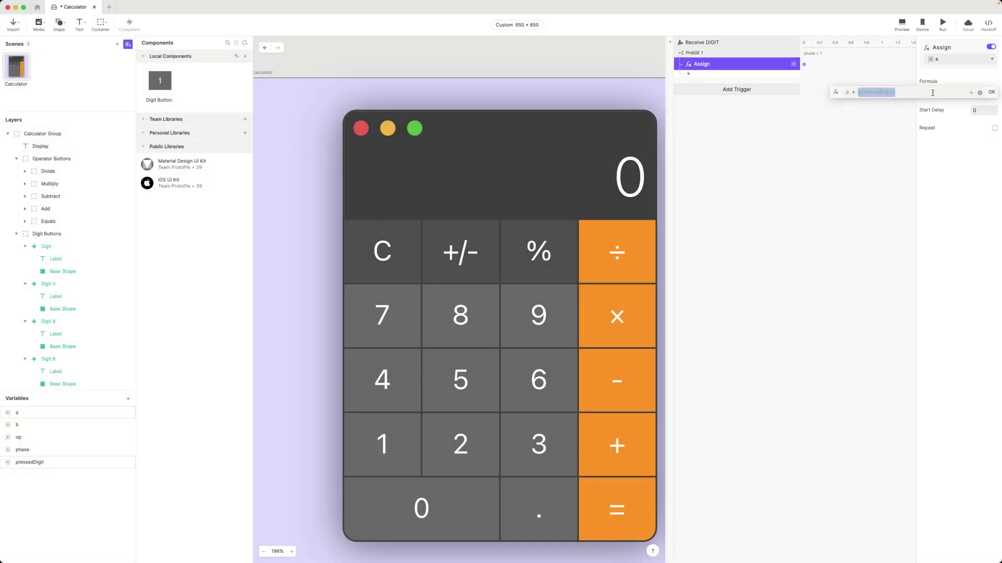
click(984, 156)
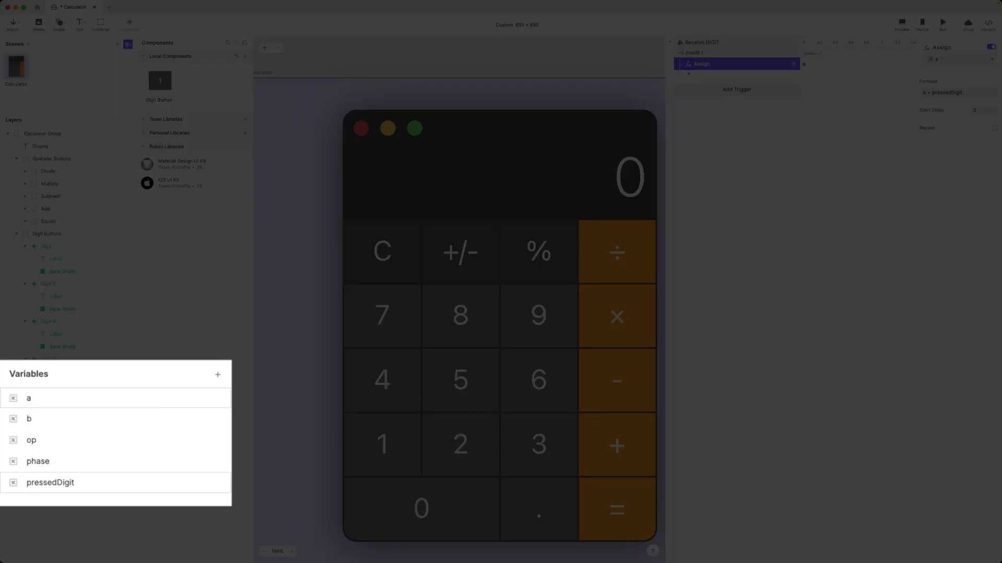
Step: Show the debug value of variable a on the canvas beside the calculator, and open the prototype preview
click(152, 408)
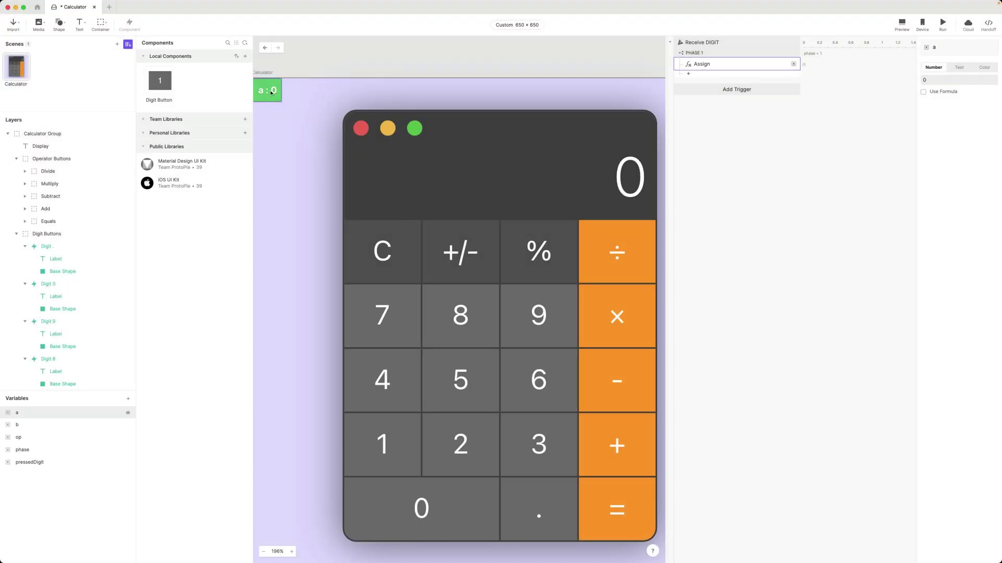
drag(271, 93, 274, 129)
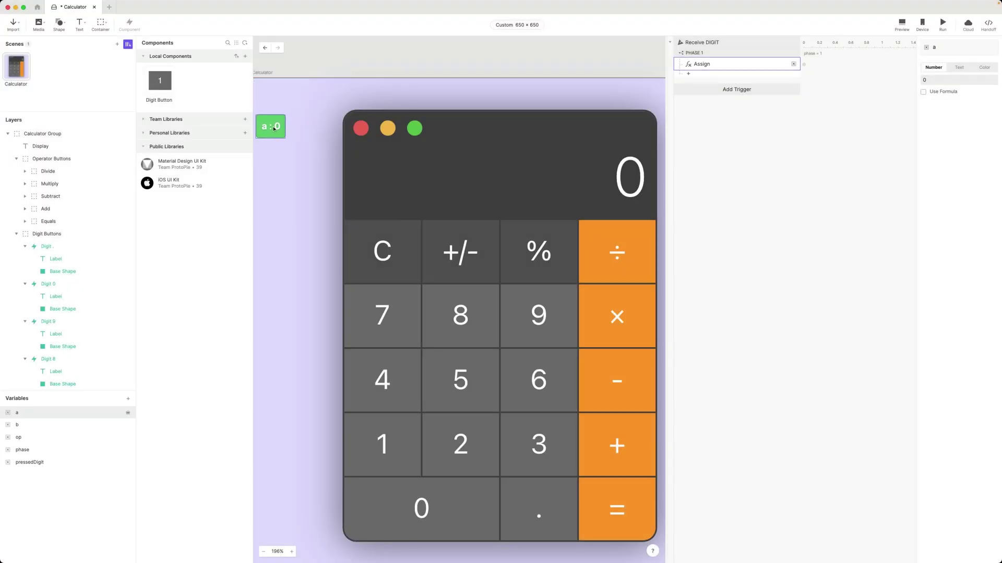
click(902, 24)
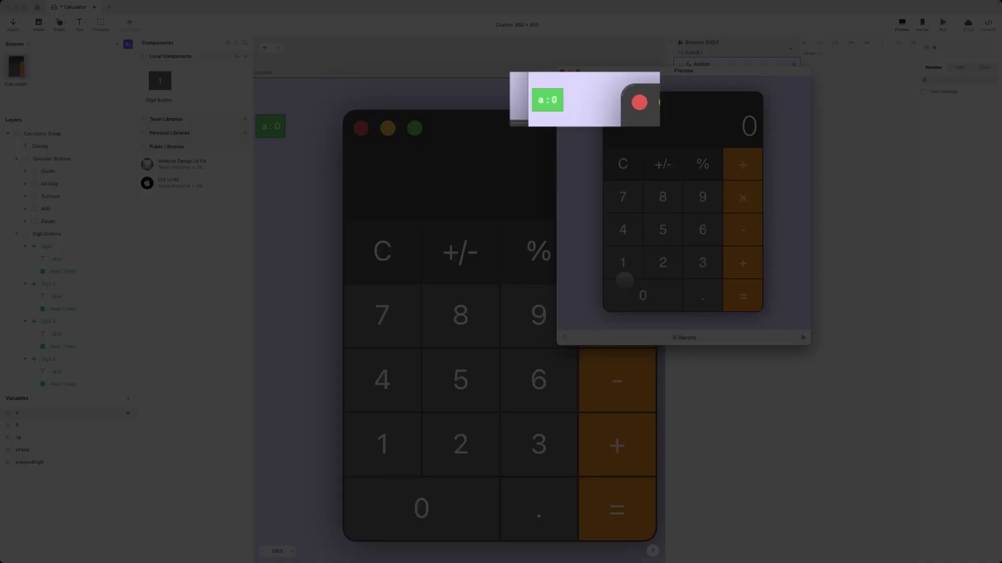
Step: Test the calculator in the preview by entering a series of digits starting with 1, 2, 3, 5, watching the debug value of a
click(624, 258)
click(661, 259)
click(702, 260)
click(673, 228)
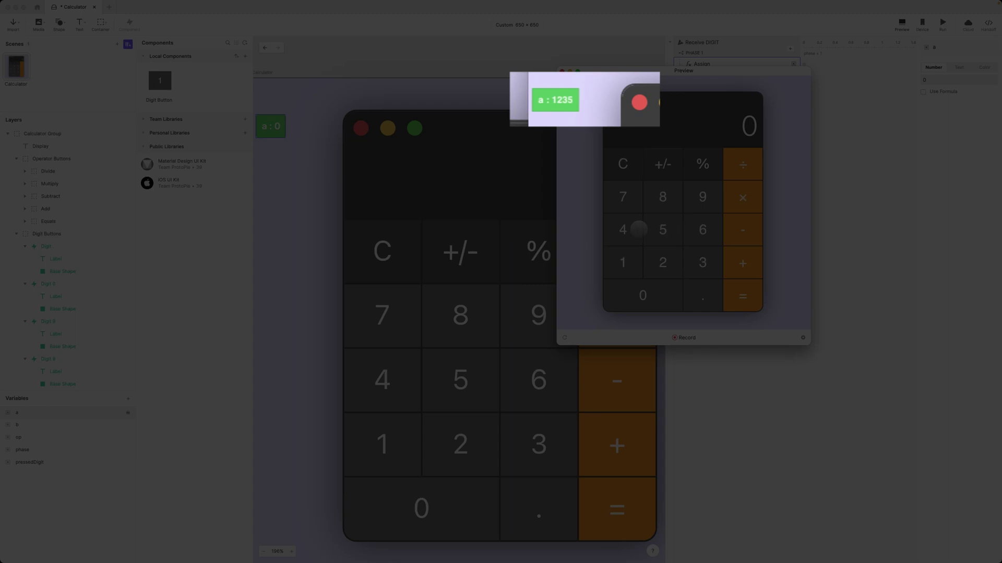
click(634, 229)
click(655, 206)
click(662, 233)
click(689, 233)
click(694, 198)
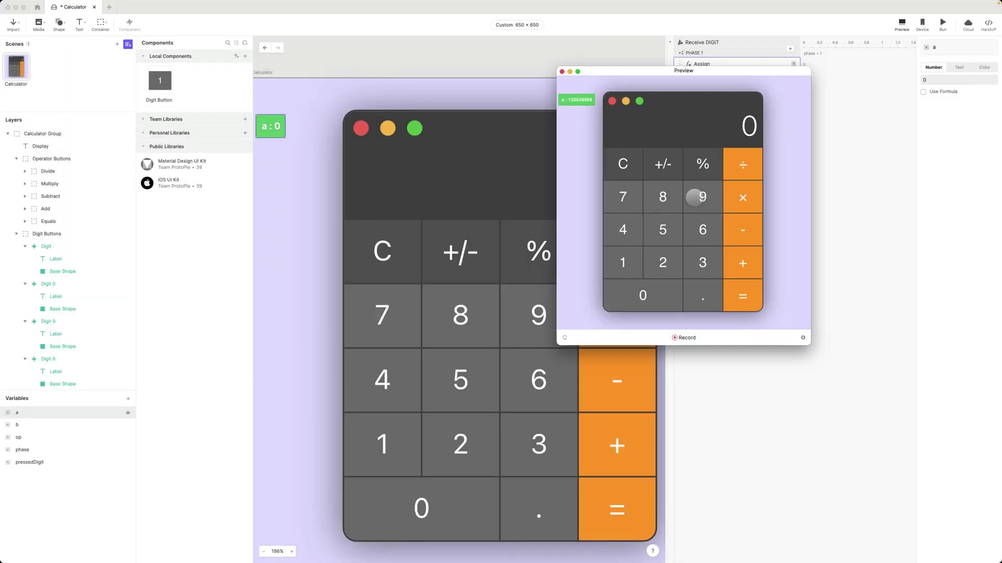
Step: Restart the preview, enter digits 2 and 3 to check how a builds up, and close the preview
click(565, 340)
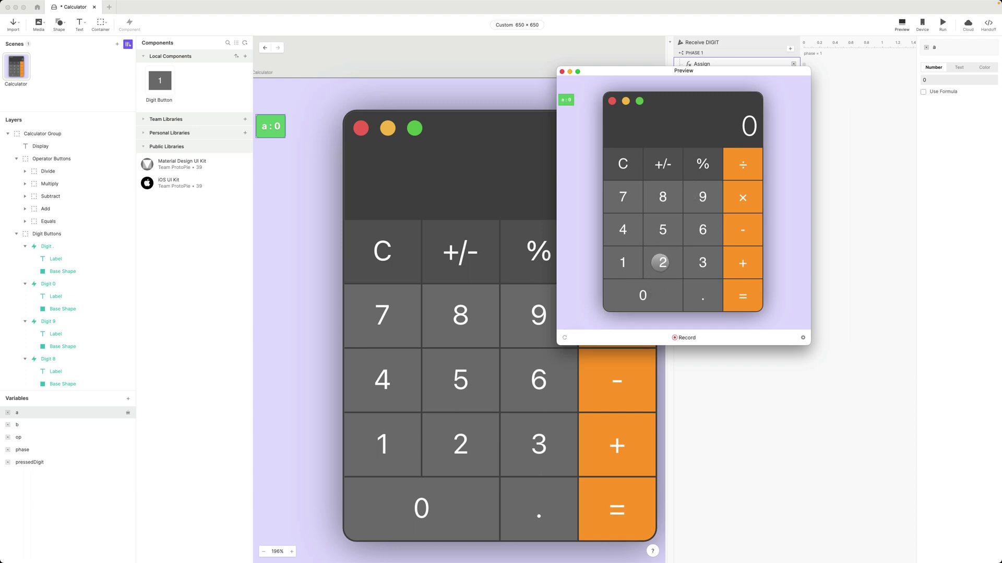
click(661, 262)
click(703, 263)
click(562, 71)
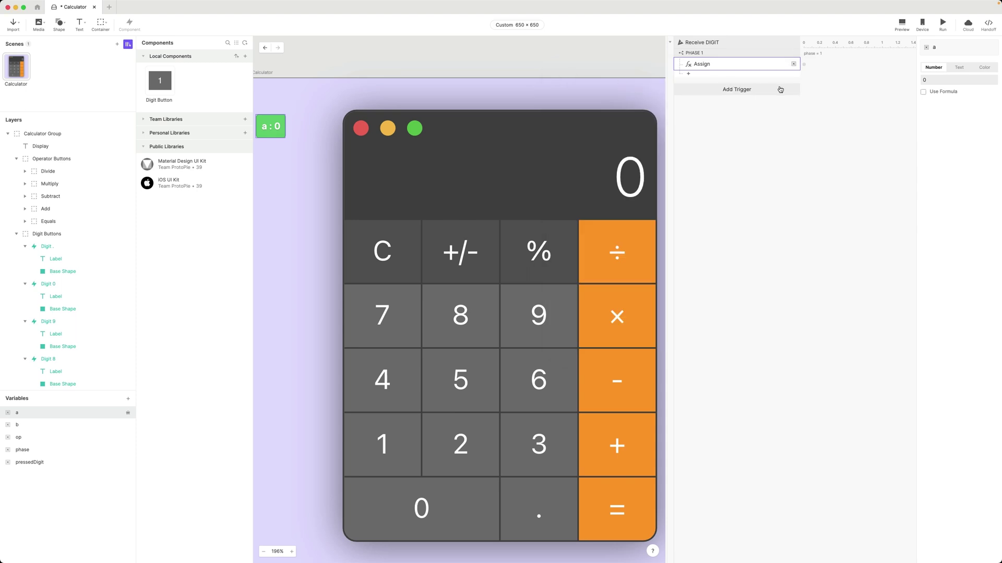
Step: Inspect the formula of the Assign response, test digits 2, 5 and 3 in a new preview, and close it
click(772, 64)
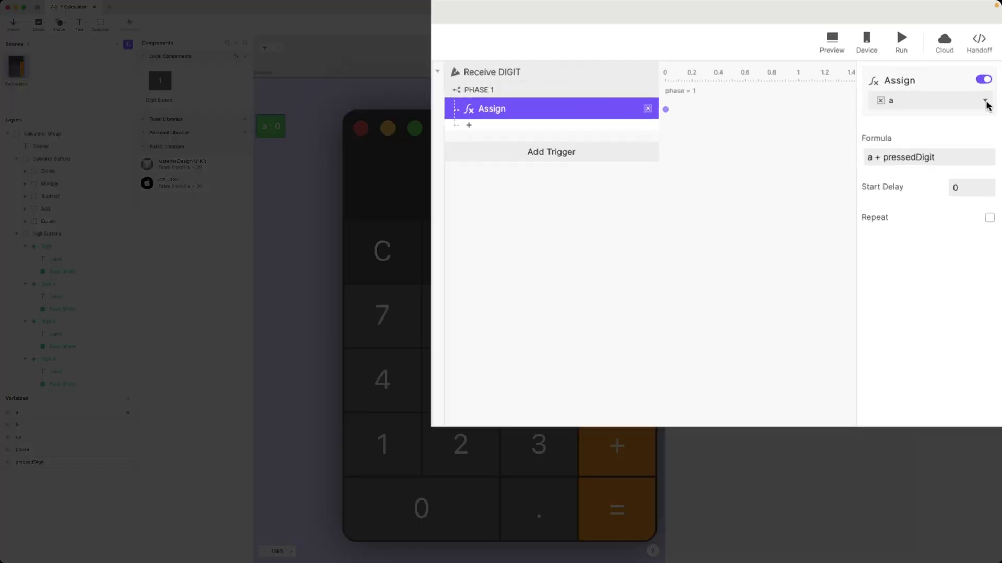
drag(956, 156, 831, 150)
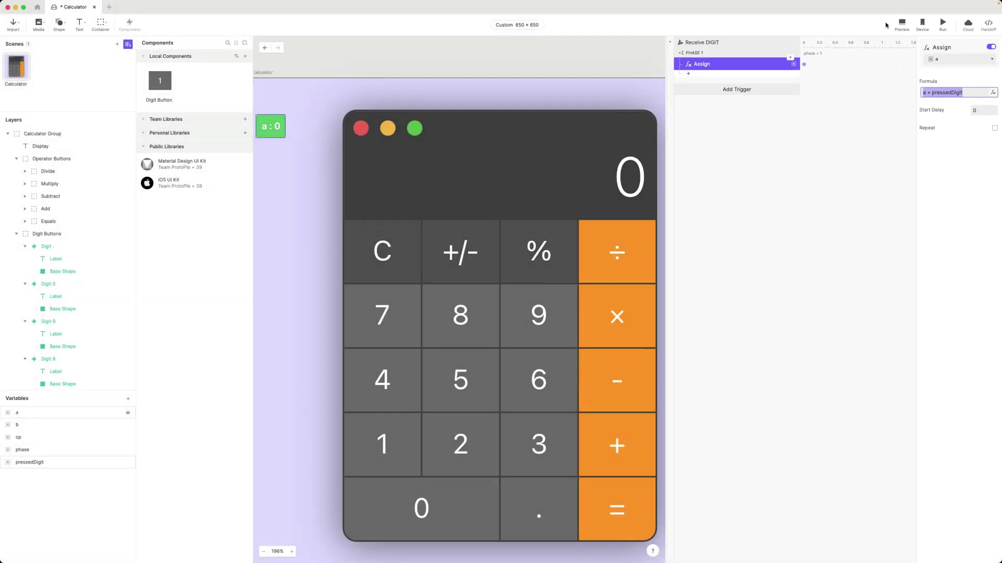
click(904, 25)
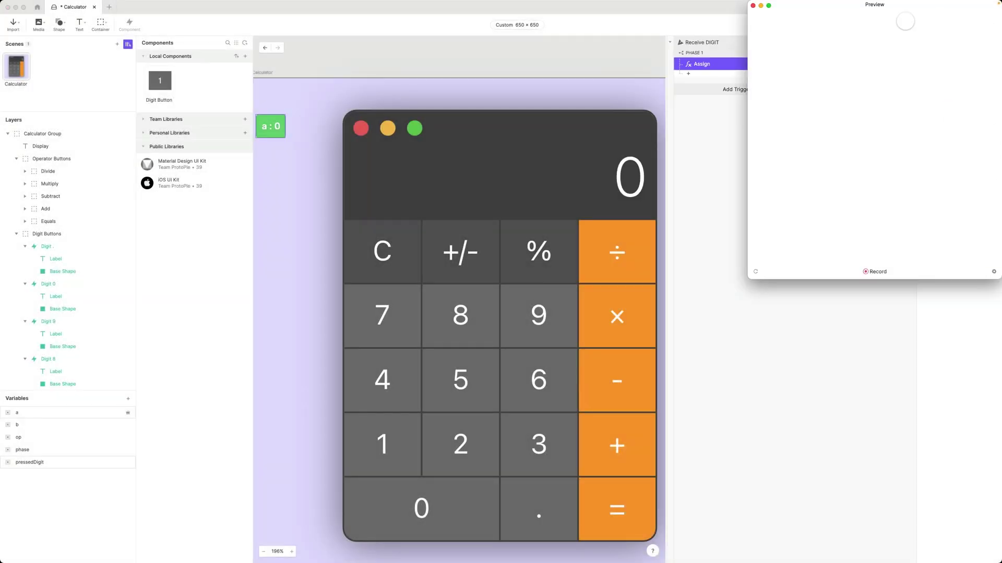
drag(914, 7, 619, 138)
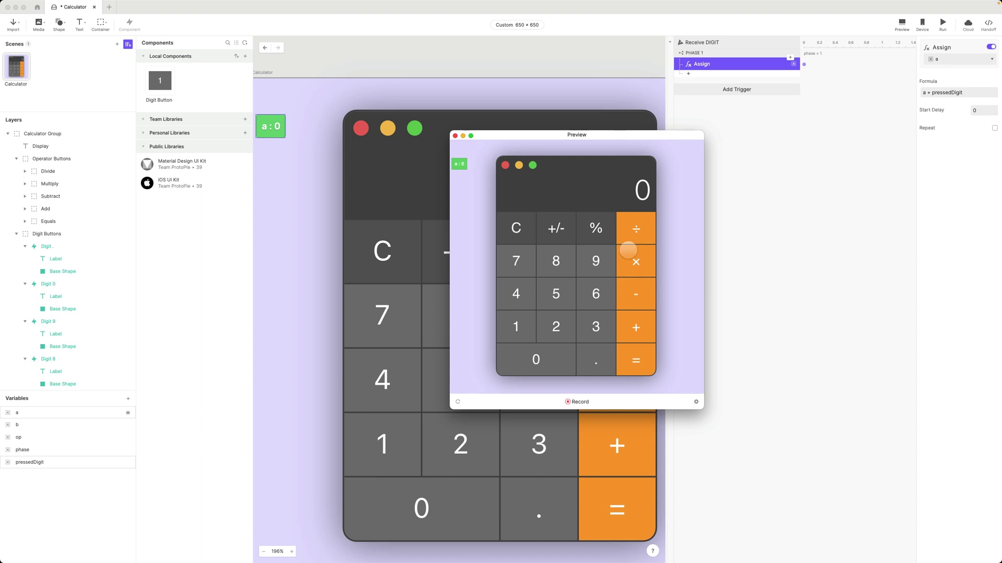
click(557, 335)
click(556, 295)
click(598, 336)
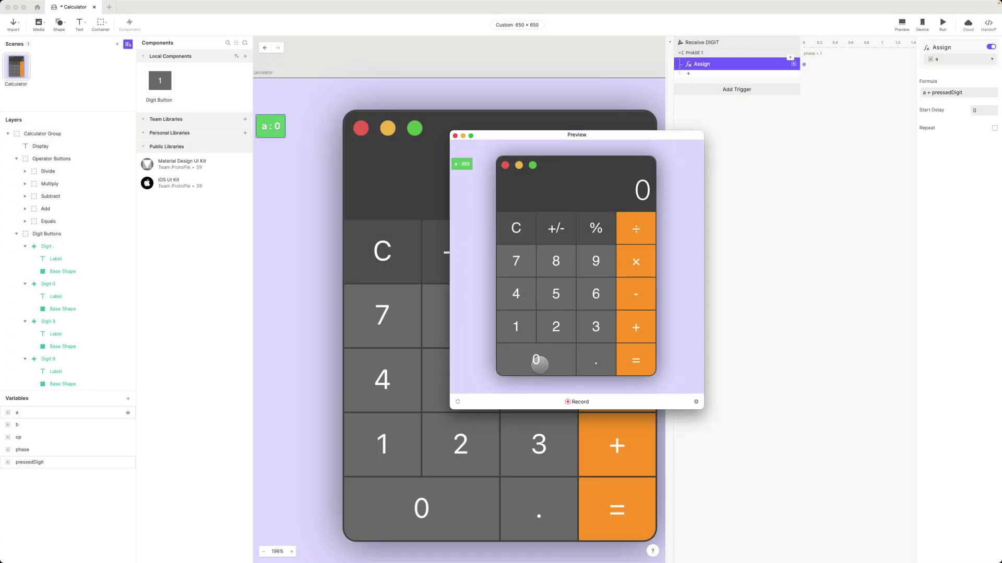
click(455, 136)
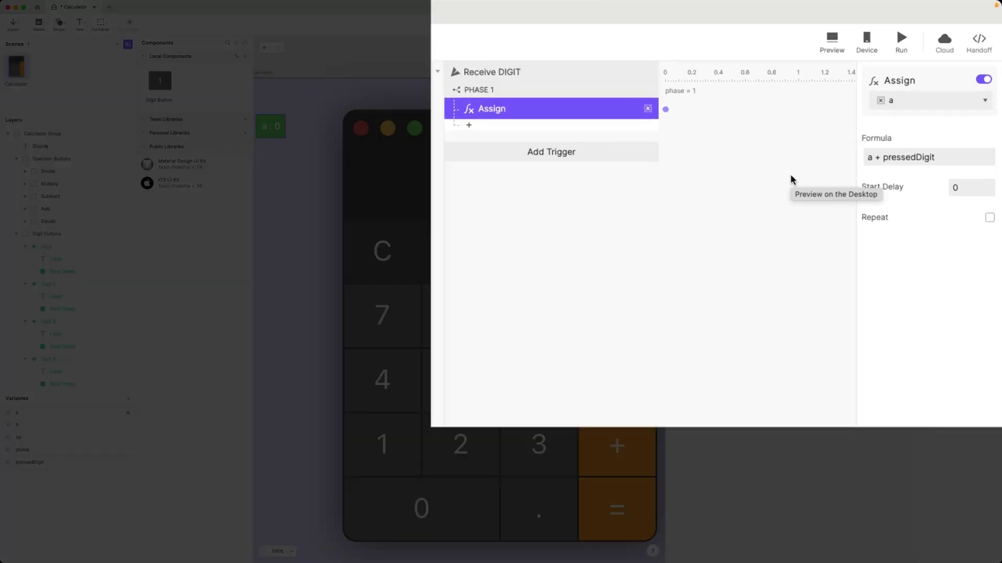
Step: Review the a + pressedDigit formula again and reopen the preview to enter 2, 5 and 3 beside the debug value
click(972, 92)
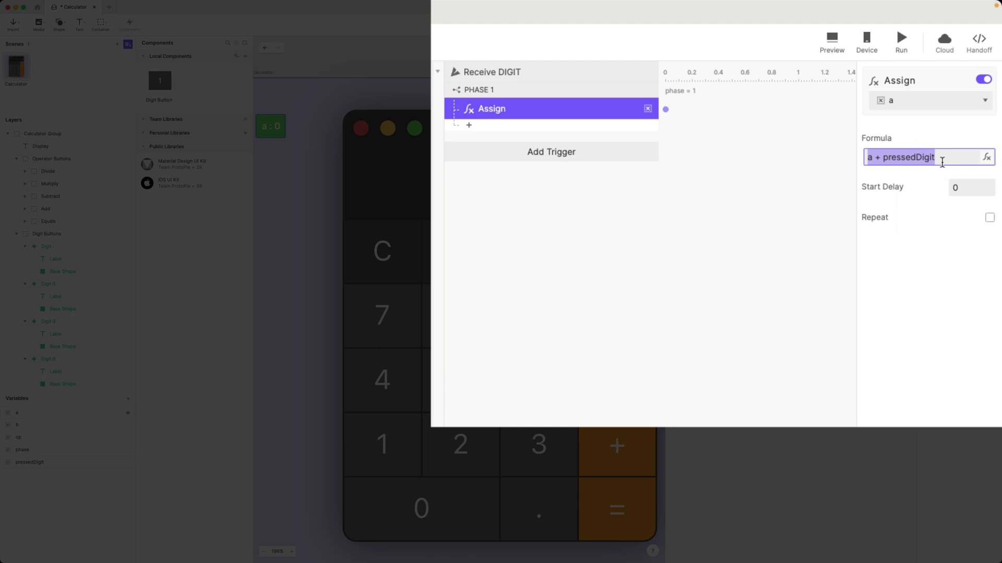
click(932, 157)
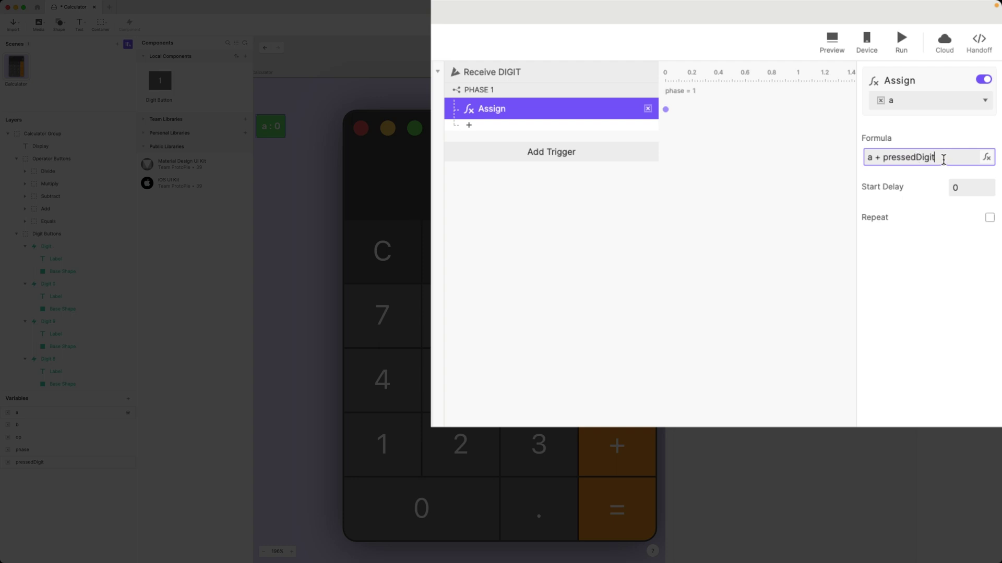
drag(944, 159, 839, 158)
click(901, 23)
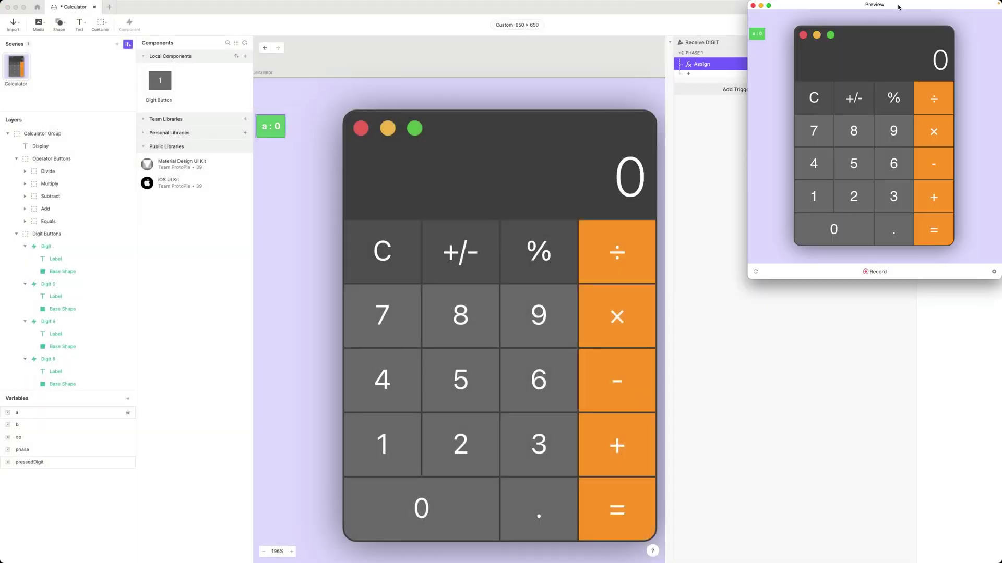
drag(892, 22, 642, 84)
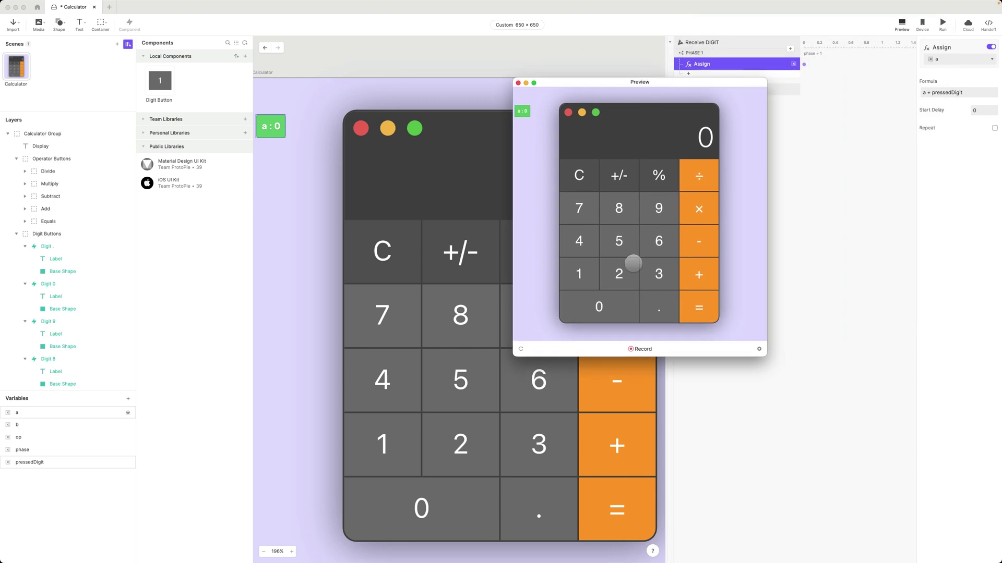
click(621, 277)
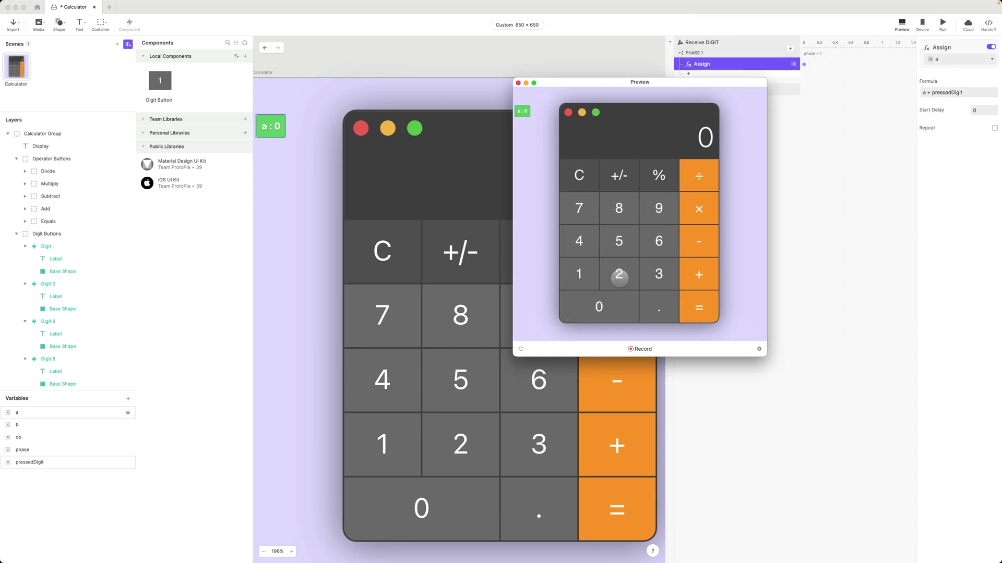
click(620, 238)
click(660, 278)
Step: Restart the preview to test 2 followed by 5, restart it again to test 2 alone, and close the preview
click(523, 354)
click(609, 273)
click(621, 241)
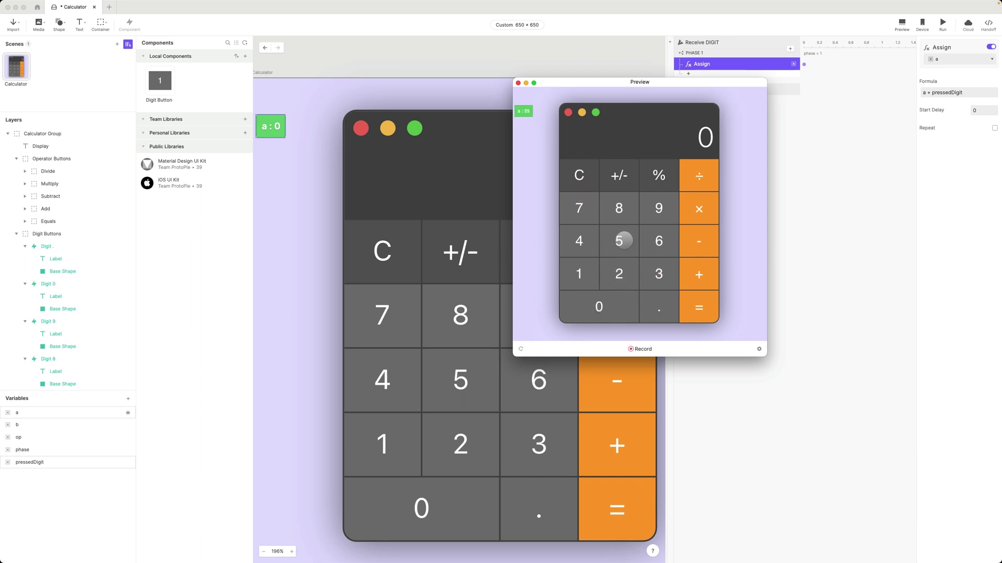
click(520, 349)
click(616, 274)
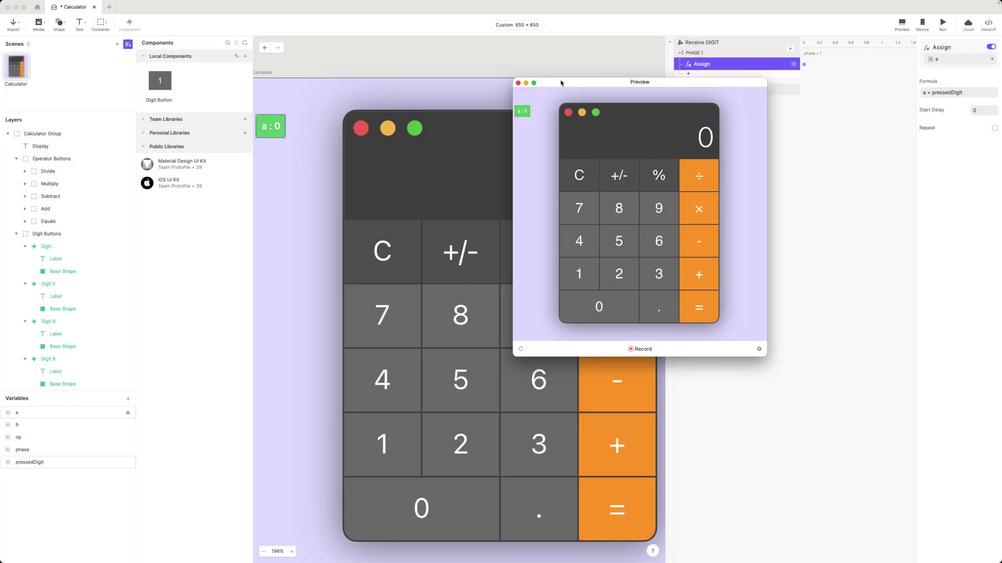
drag(555, 84, 445, 114)
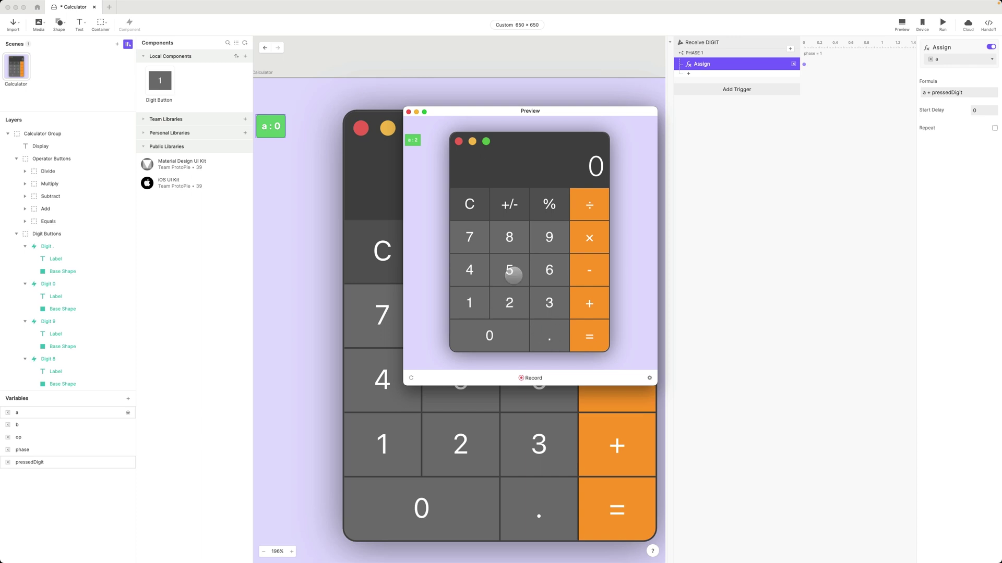
click(409, 113)
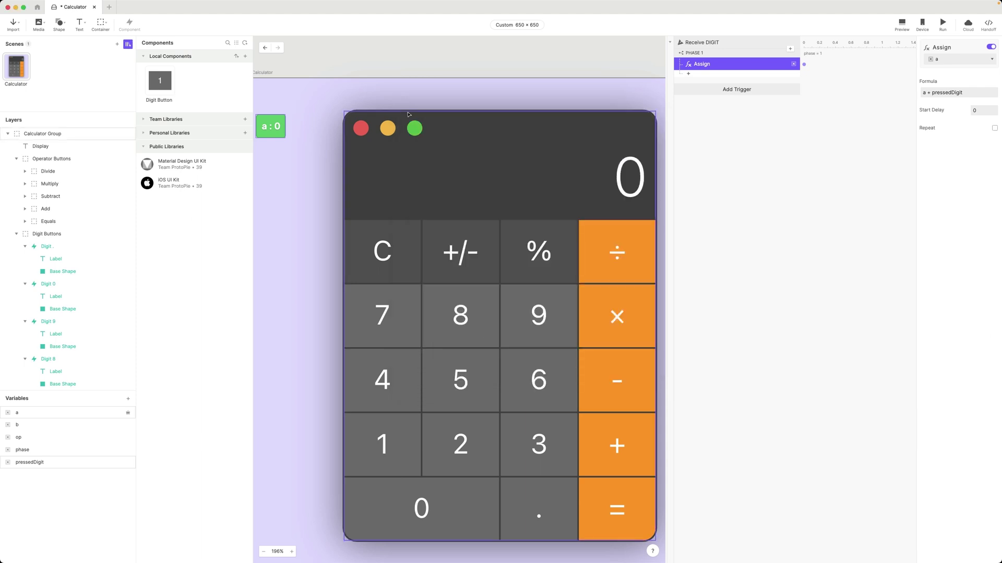
Step: Change the type of variables a and b together to Text, leaving their default values empty
click(739, 119)
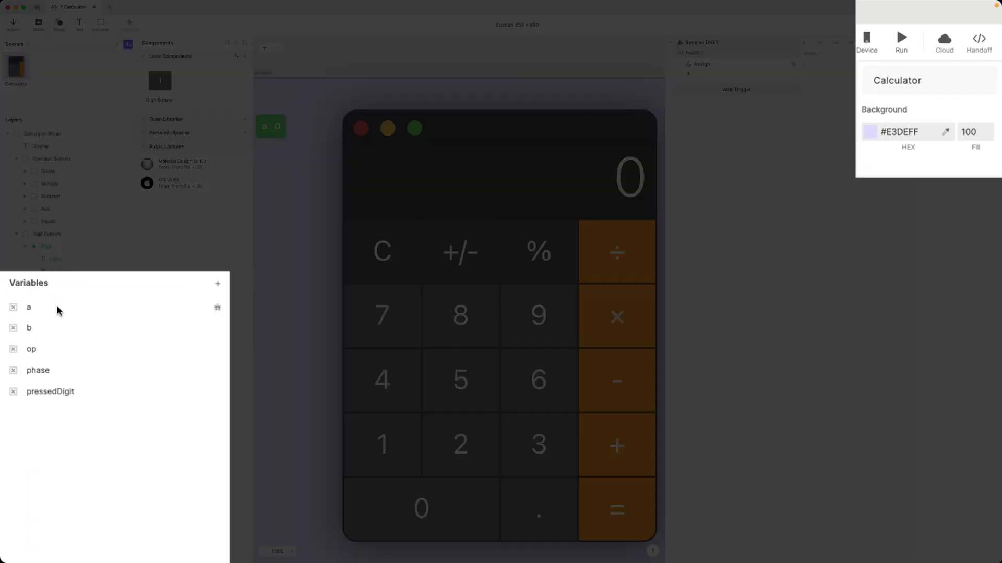
click(58, 311)
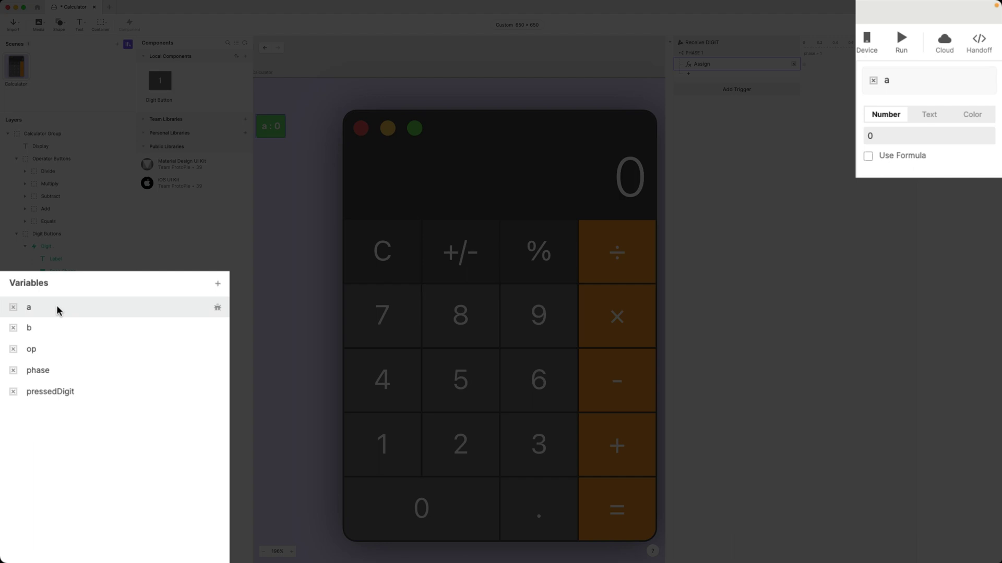
shift+click(47, 332)
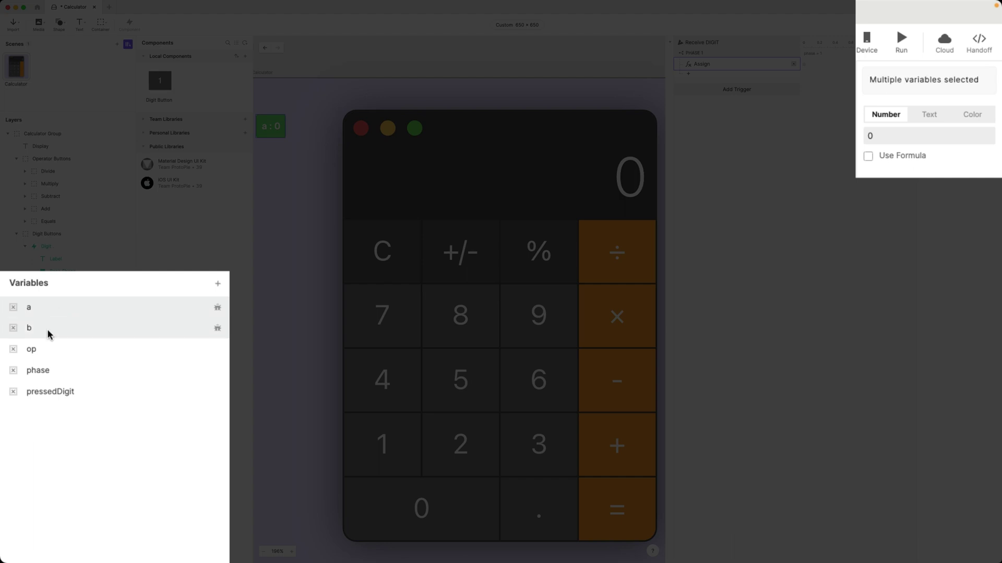
click(929, 116)
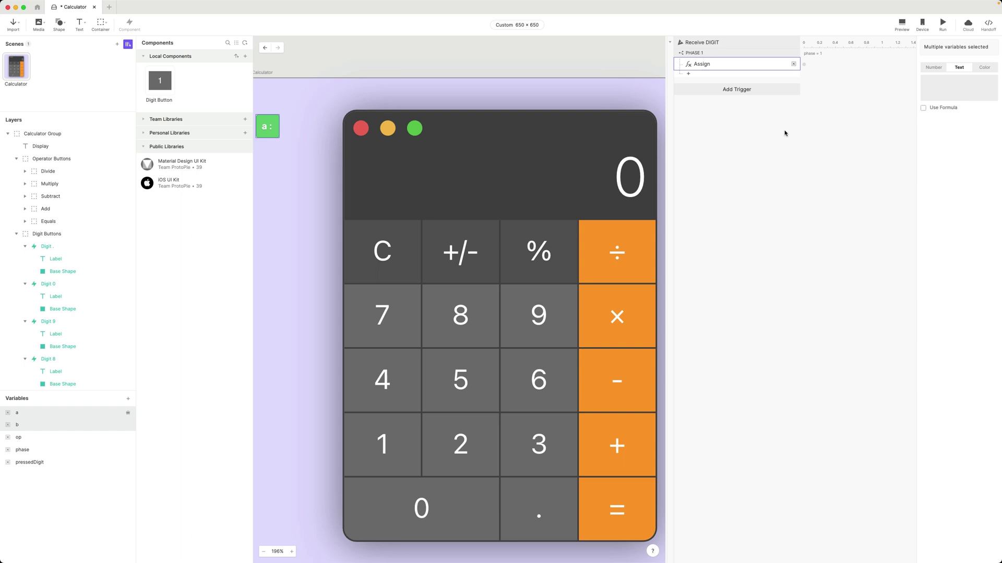
click(784, 133)
Step: Preview the prototype and test entering 2, 5, a decimal point and 3 while watching the debug value of a
click(901, 24)
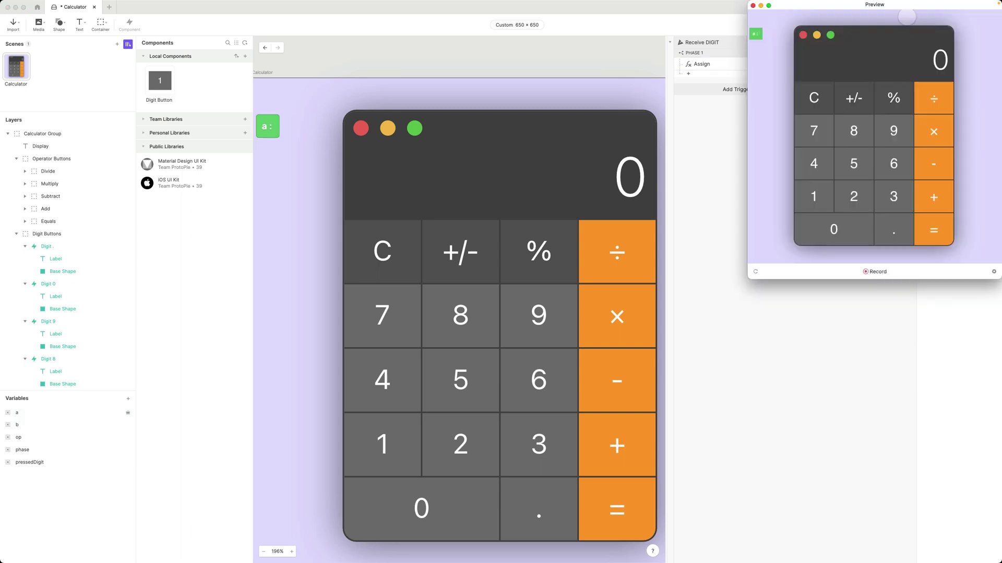
drag(905, 9, 592, 162)
click(535, 352)
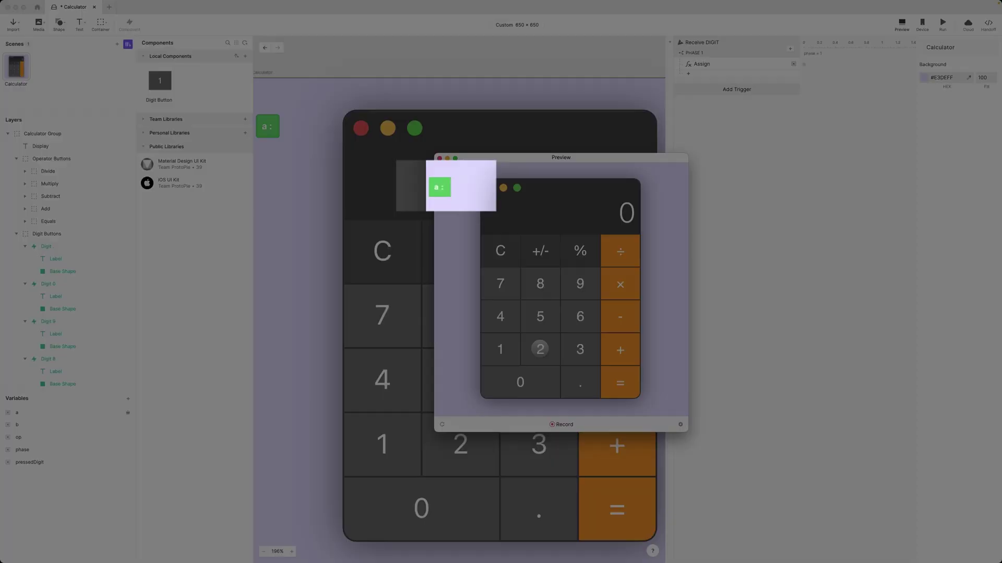
click(543, 321)
click(581, 379)
click(580, 347)
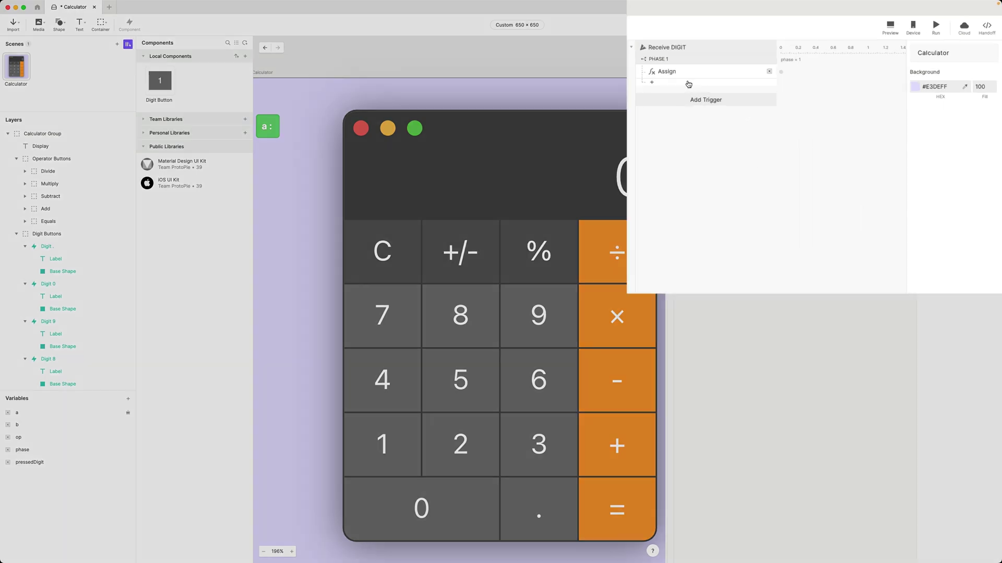
Step: Add a Text response under the PHASE 1 condition that targets the Display layer
click(722, 75)
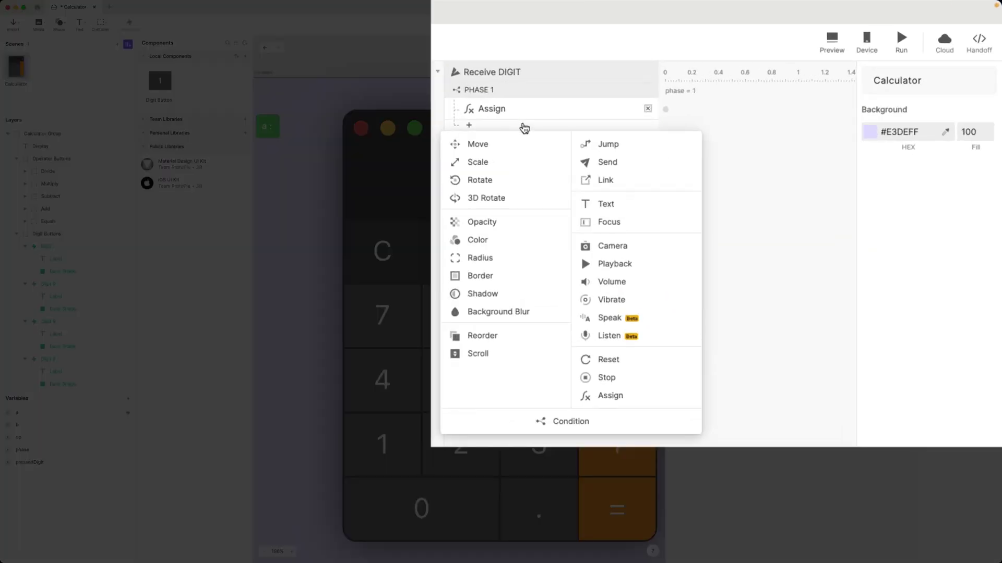
click(610, 204)
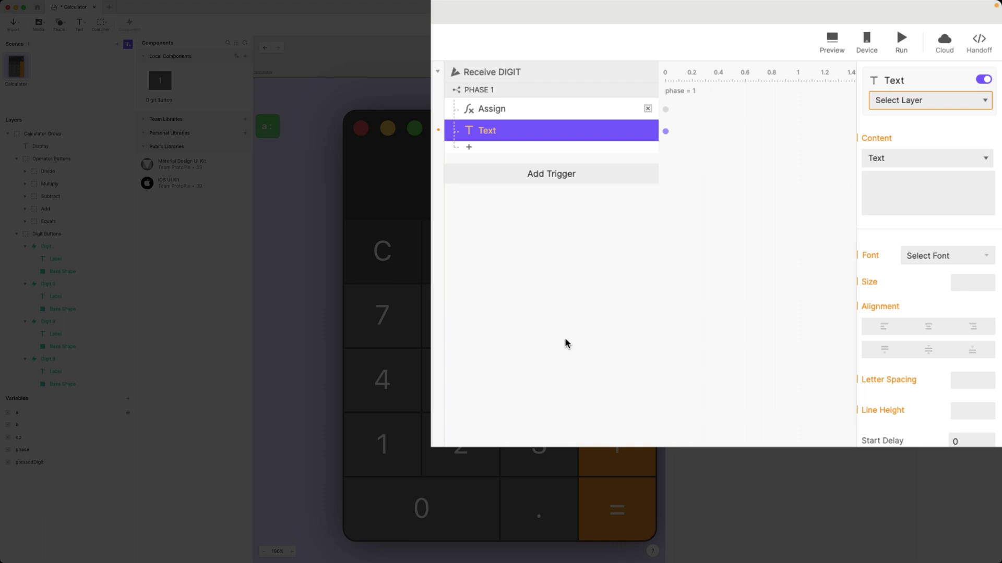
click(927, 103)
click(928, 156)
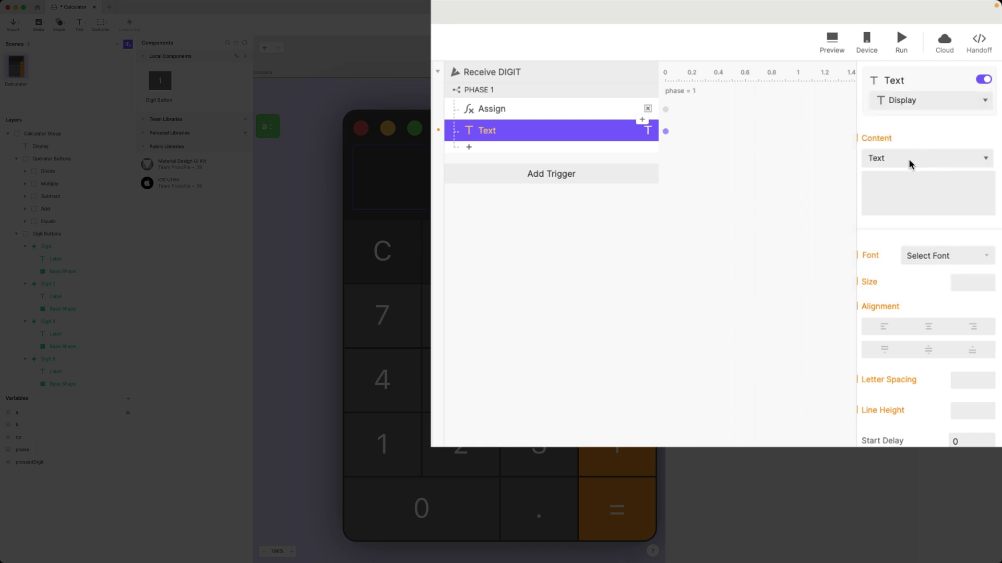
Step: Set the content of the Text response for Display to the formula a
click(910, 164)
click(903, 177)
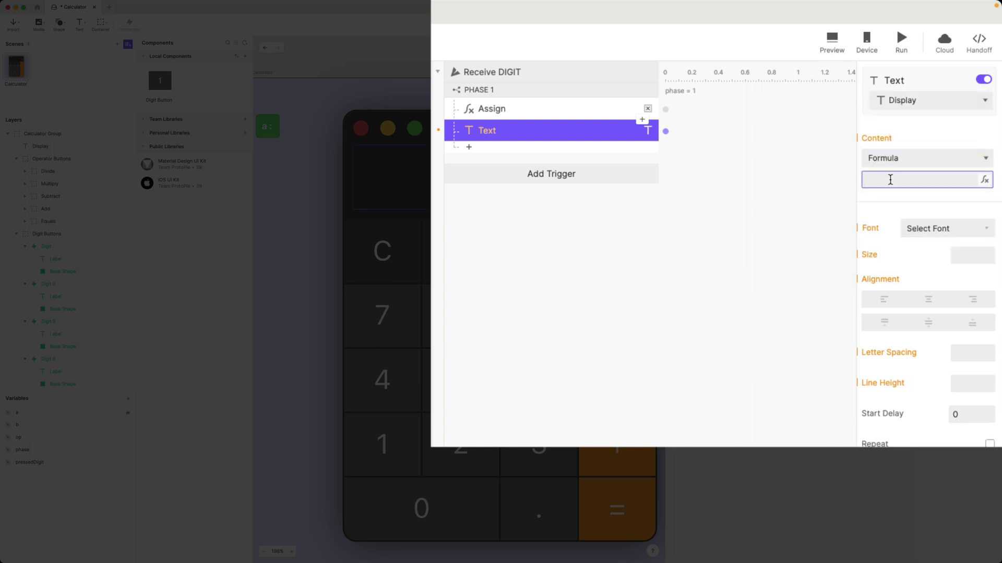
text(a)
click(763, 279)
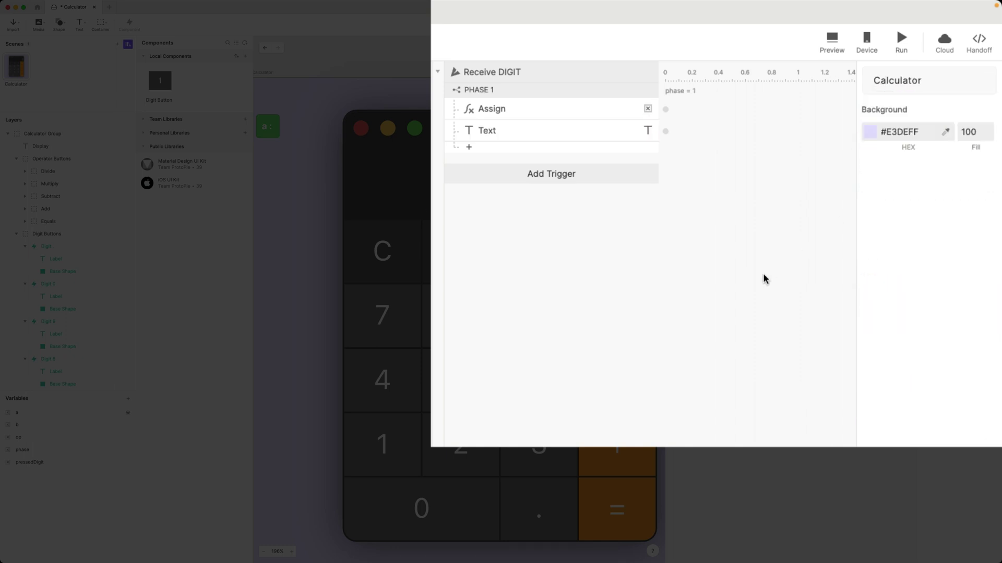
Step: Rename the Assign response under PHASE 1 as "Assign a + pressedDigit"
click(555, 134)
double_click(527, 109)
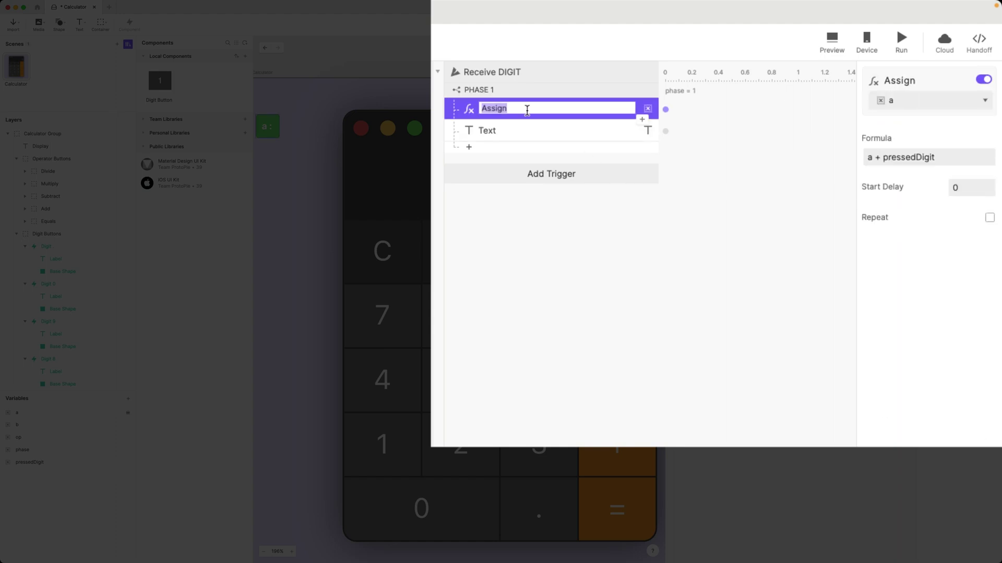
click(536, 110)
text(a + pressedDigit)
key(Return)
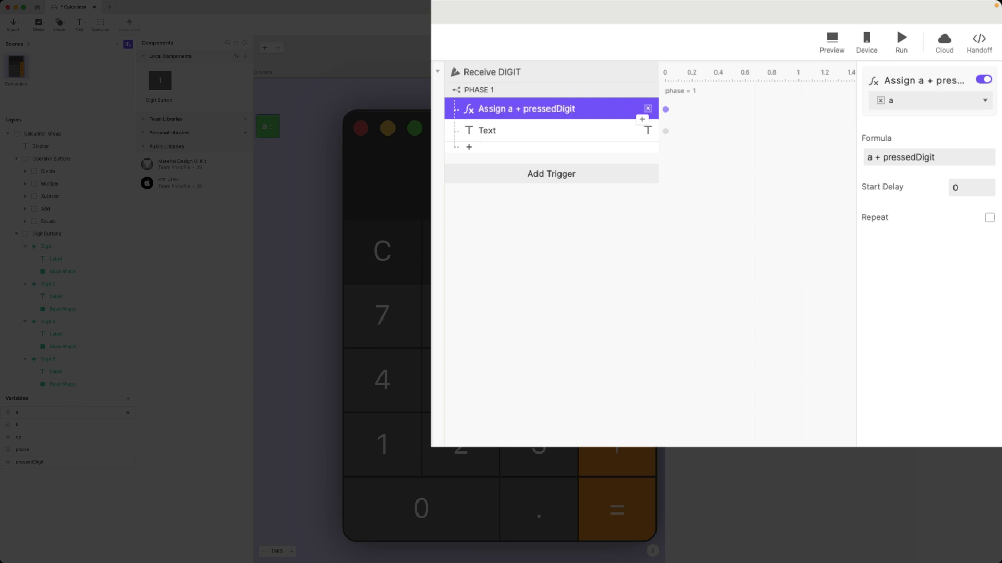
Step: Rename the Text response under PHASE 1 as "Text Display a"
double_click(495, 132)
click(520, 135)
text(D)
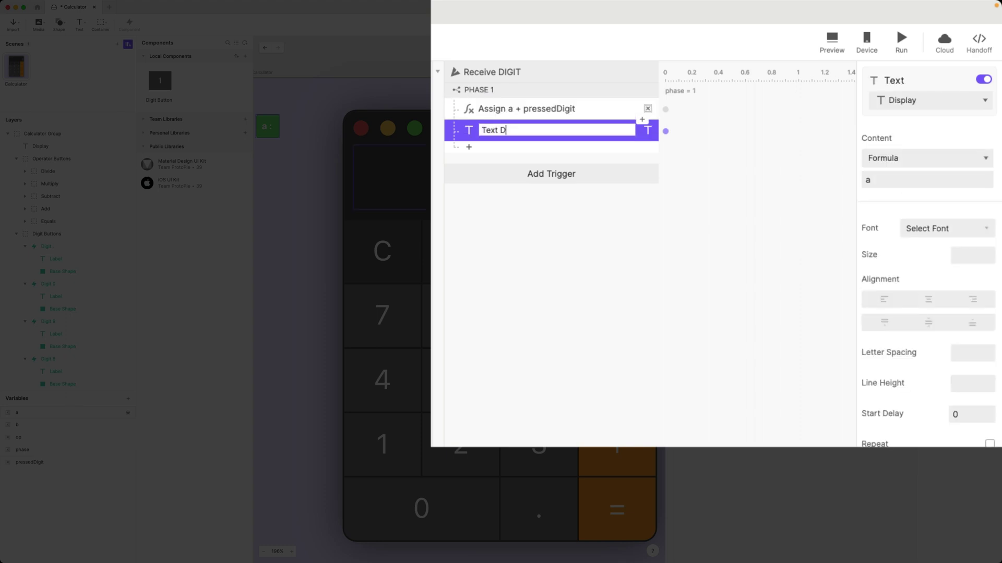
text(isplay a)
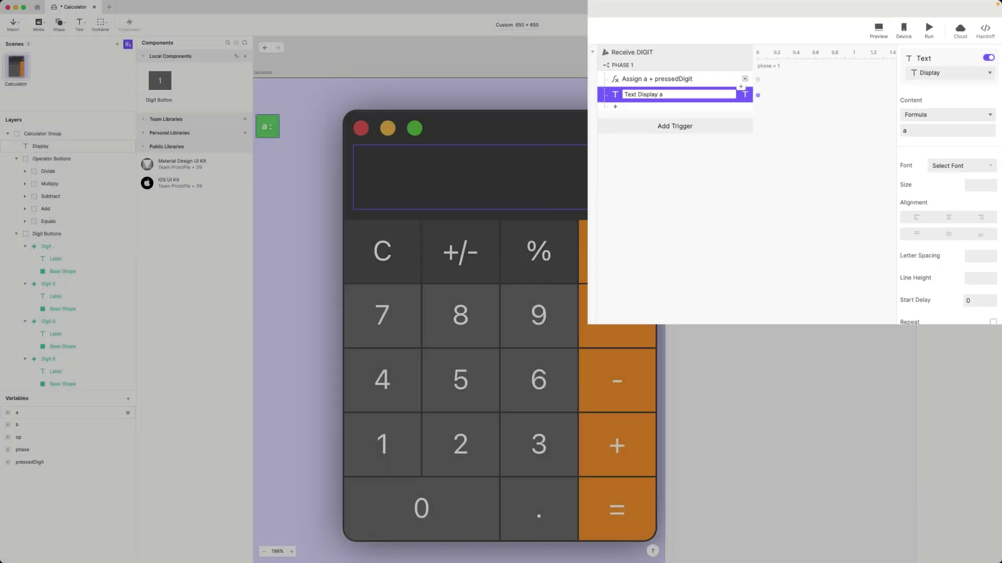
Step: Preview the prototype and enter 25.3 with the calculator's digit and decimal buttons
key(Return)
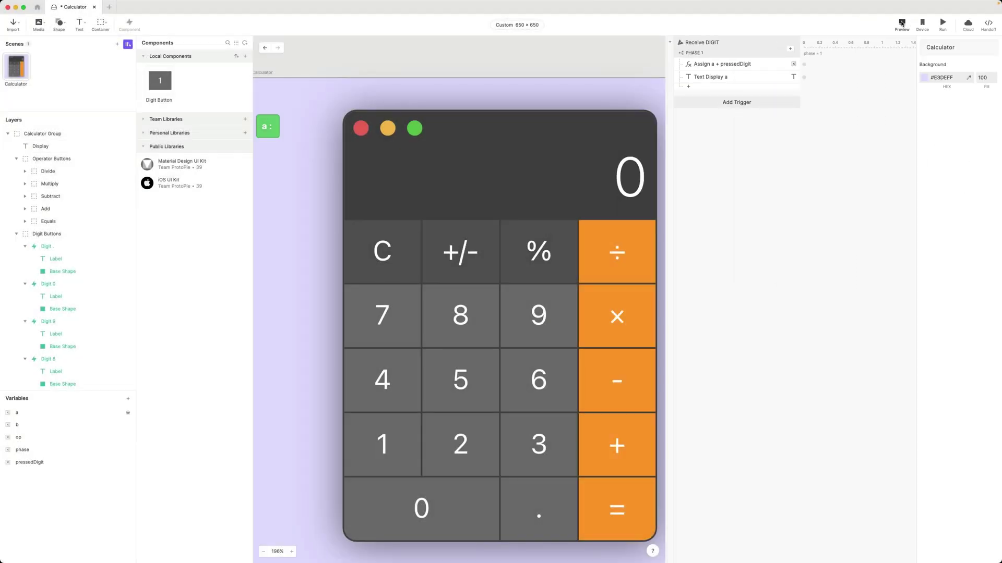
click(902, 23)
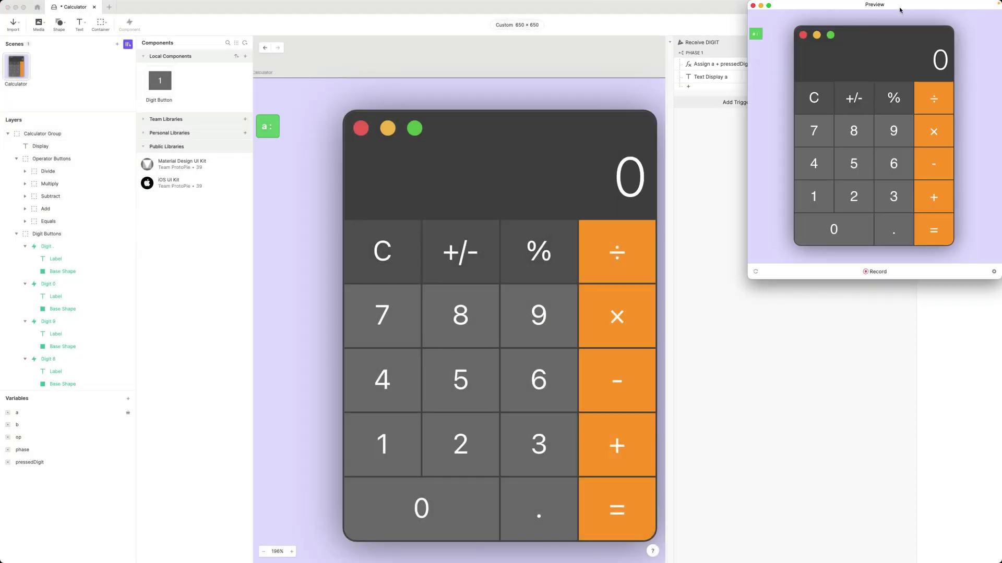
click(649, 277)
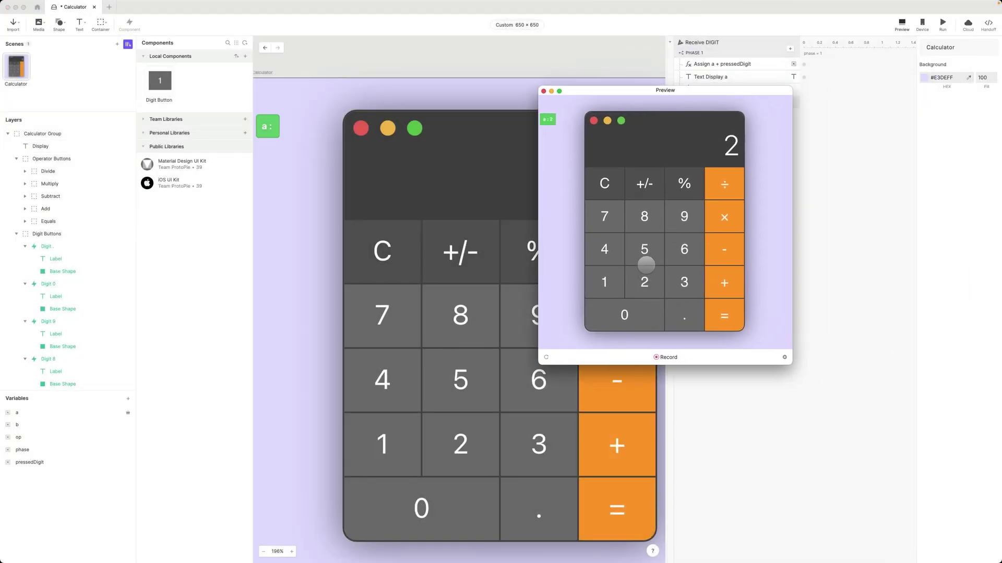
click(646, 251)
click(675, 309)
click(684, 287)
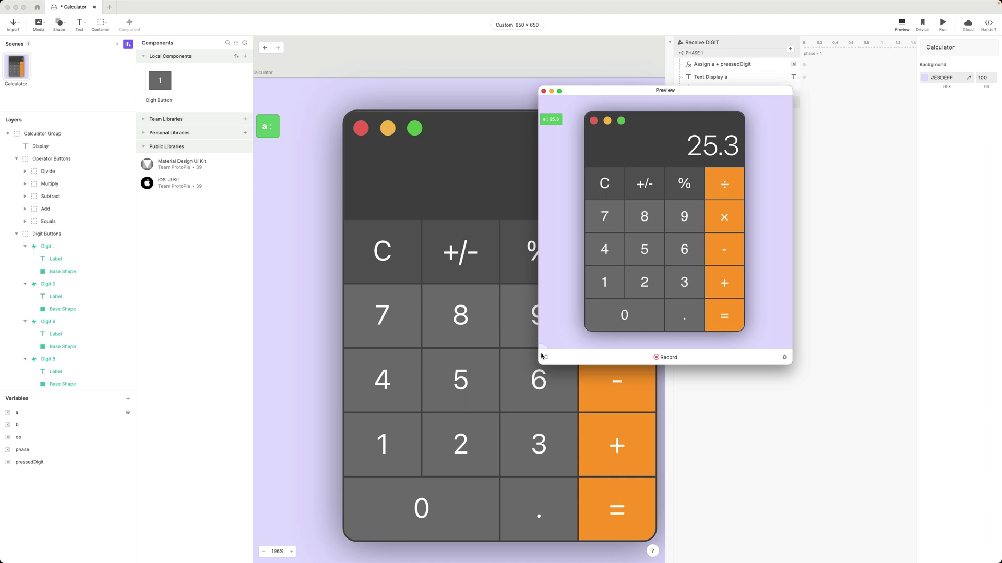
Step: Restart the preview and test repeated decimal points by entering 25.3.2.6.7 on the calculator
click(547, 359)
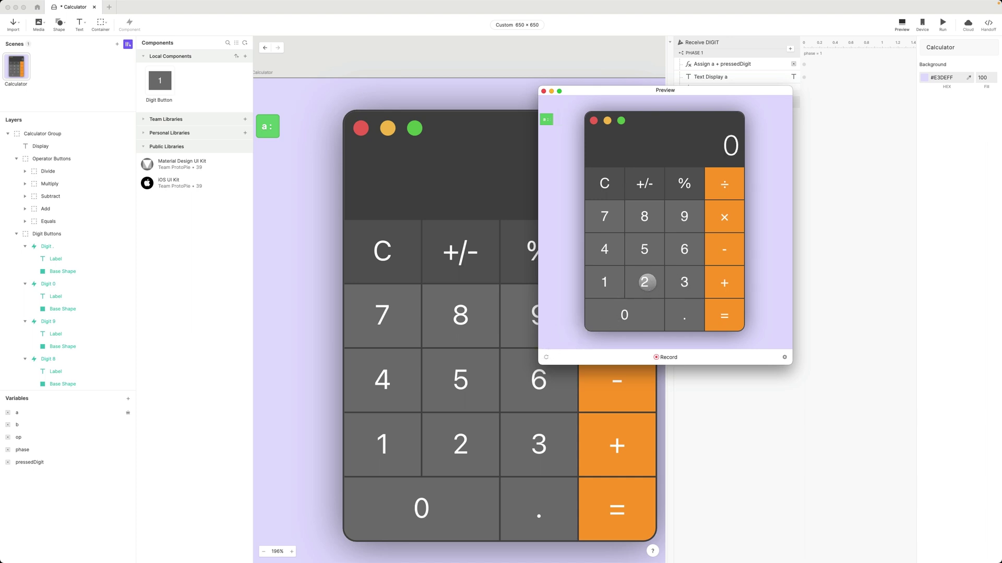
click(645, 282)
click(645, 255)
click(681, 309)
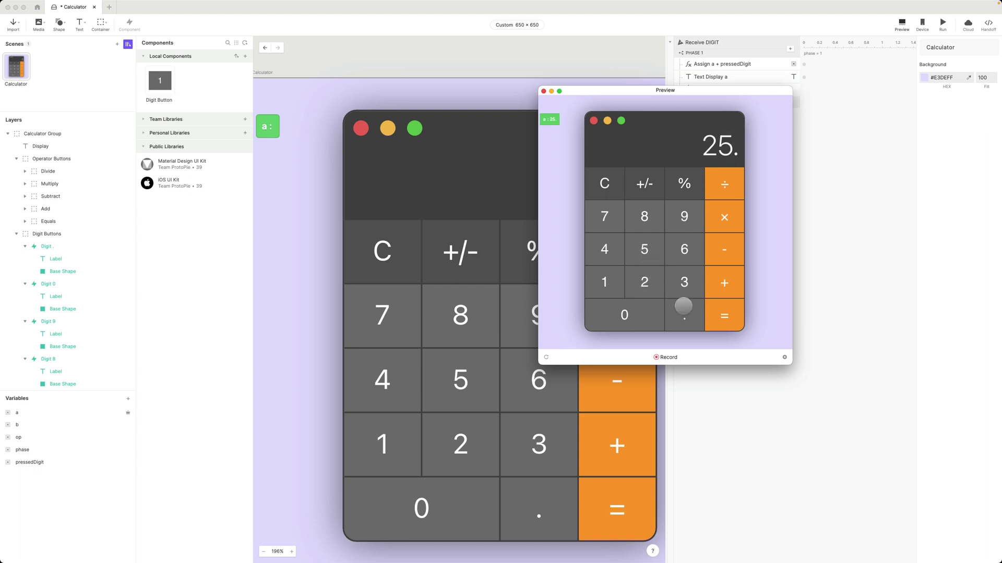
click(683, 282)
click(687, 309)
click(647, 287)
click(693, 315)
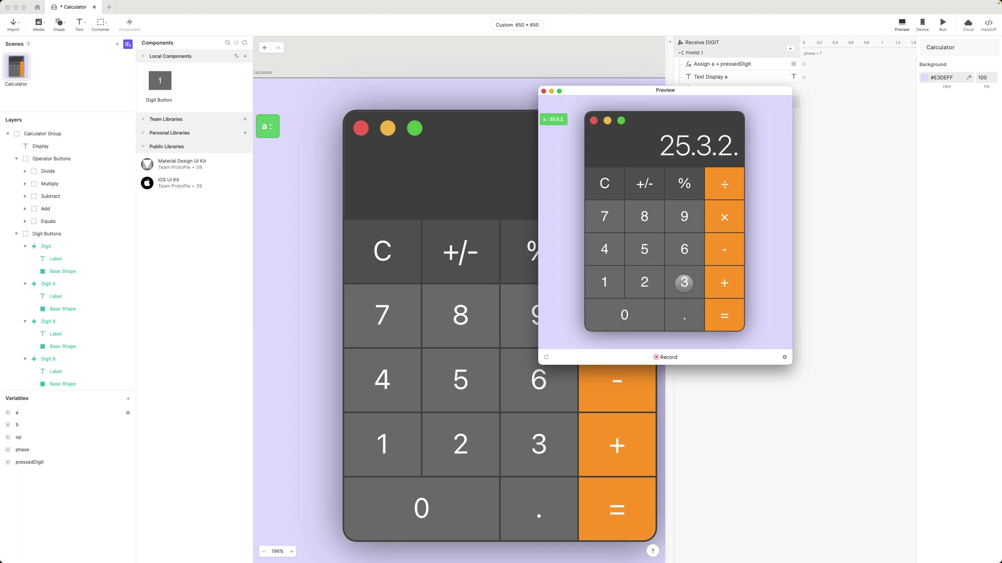
click(682, 246)
click(685, 304)
click(602, 218)
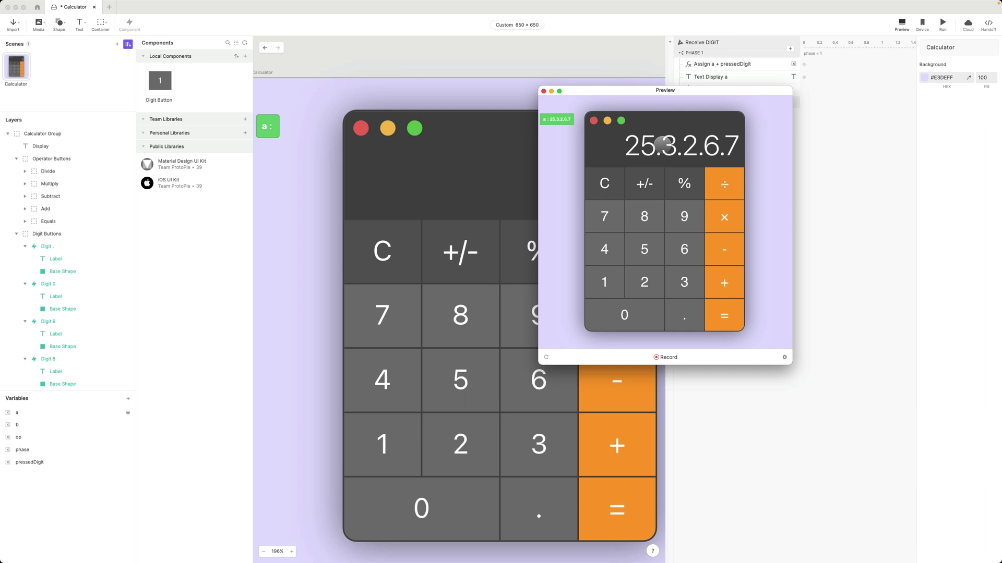
Step: Restart the preview, test leading zeros by entering 0 repeatedly on the calculator, and close the preview
click(546, 357)
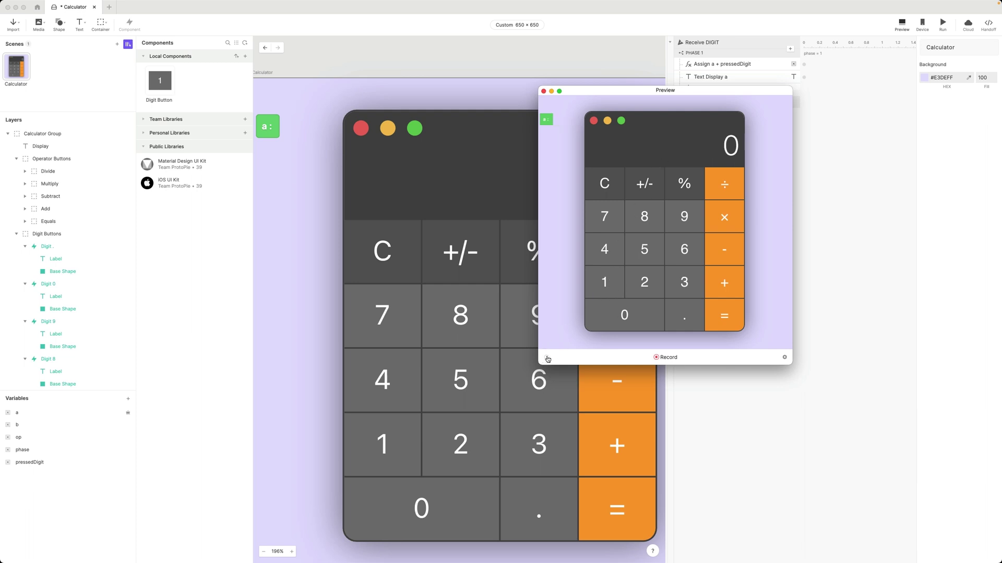
click(625, 315)
click(624, 315)
click(624, 315)
click(624, 315)
click(624, 315)
click(625, 315)
click(624, 315)
click(624, 315)
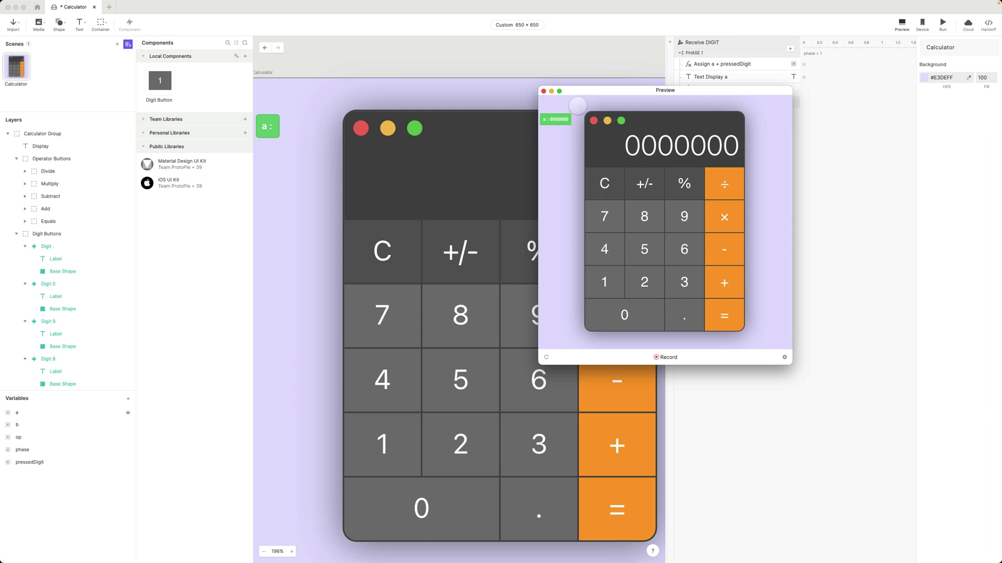
click(543, 92)
Step: Add a second condition to PHASE 1 that requires pressedDigit to be not equal to the value "."
click(726, 53)
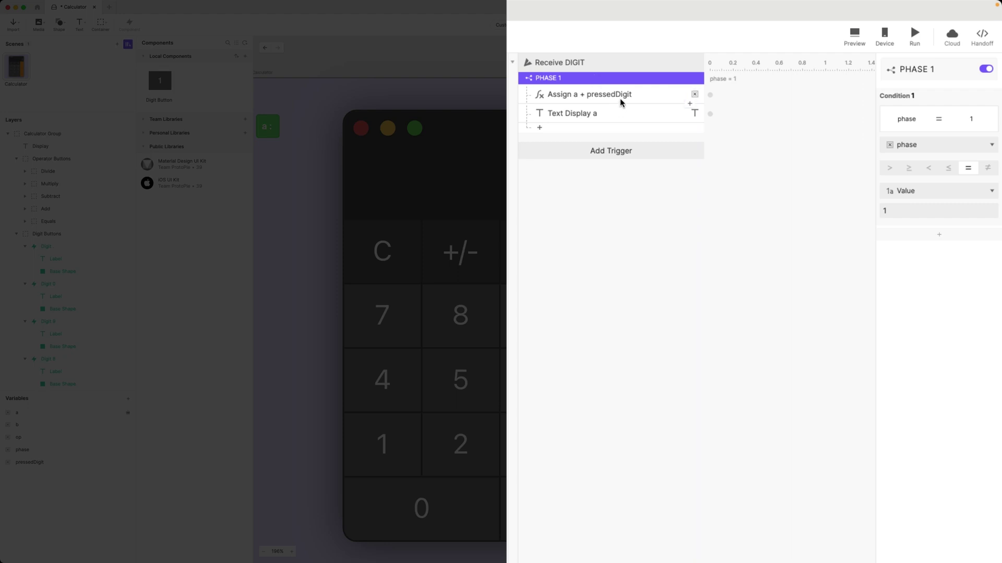
click(621, 114)
click(607, 83)
click(611, 100)
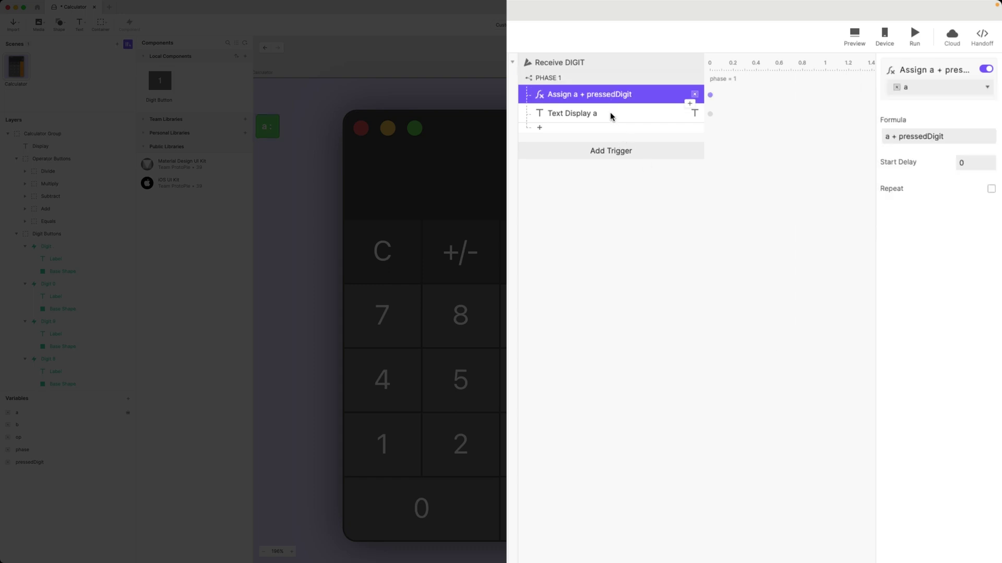
click(612, 115)
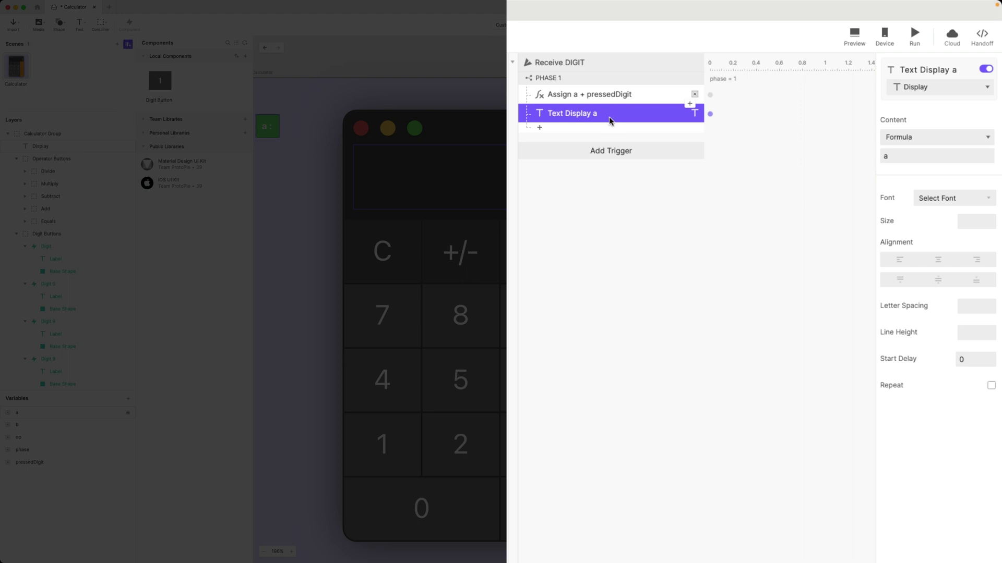
click(584, 82)
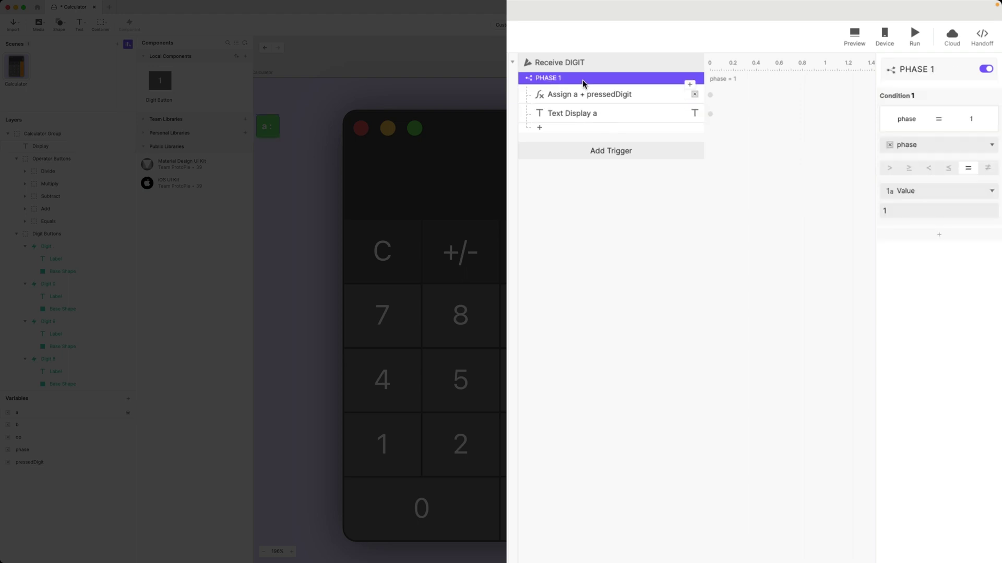
click(929, 237)
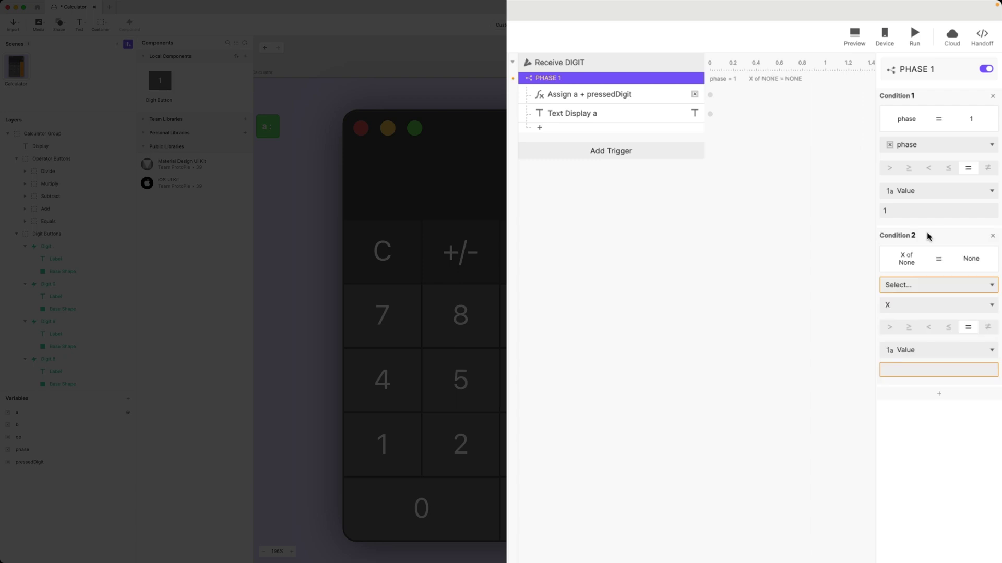
click(930, 286)
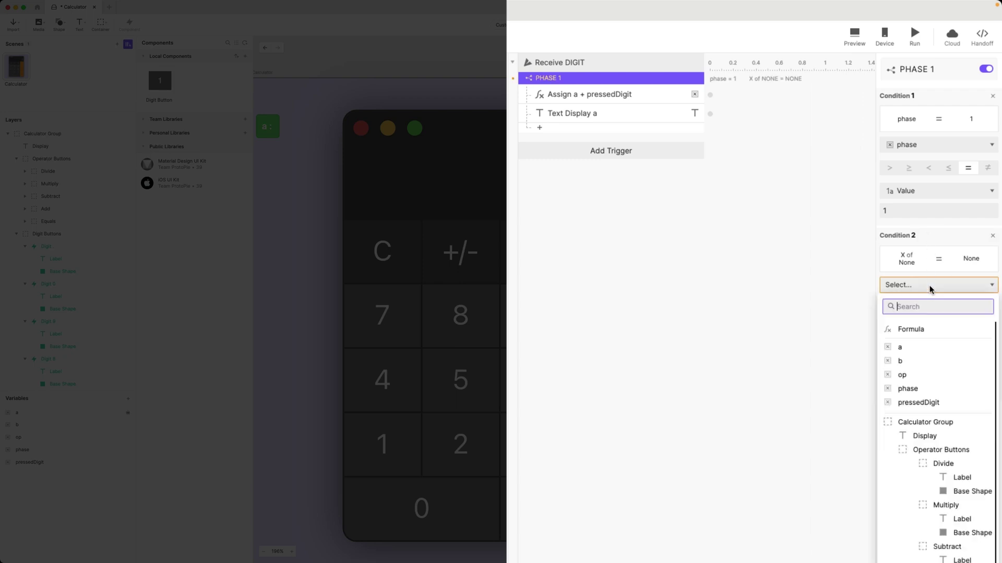
click(934, 403)
click(987, 308)
click(934, 349)
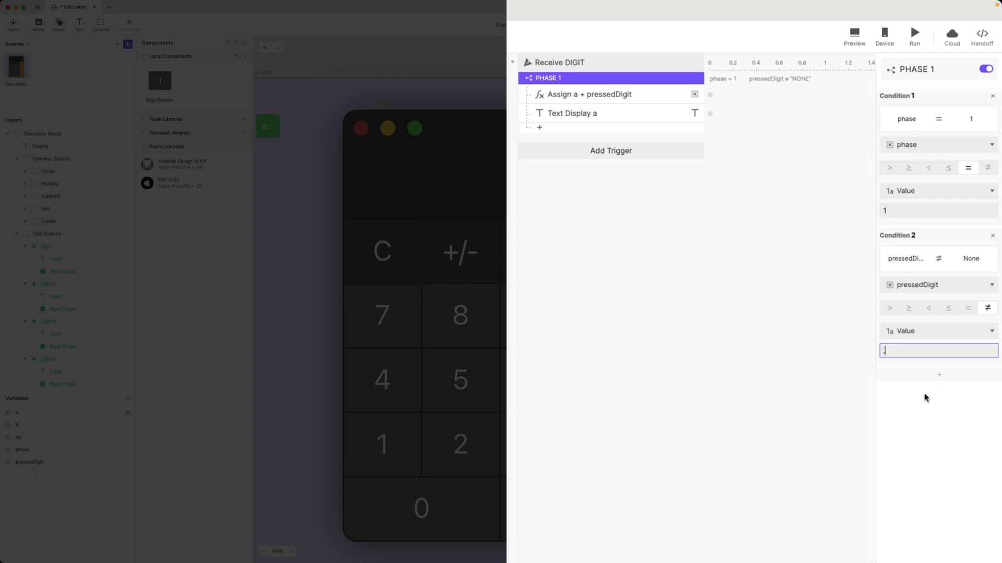
click(927, 418)
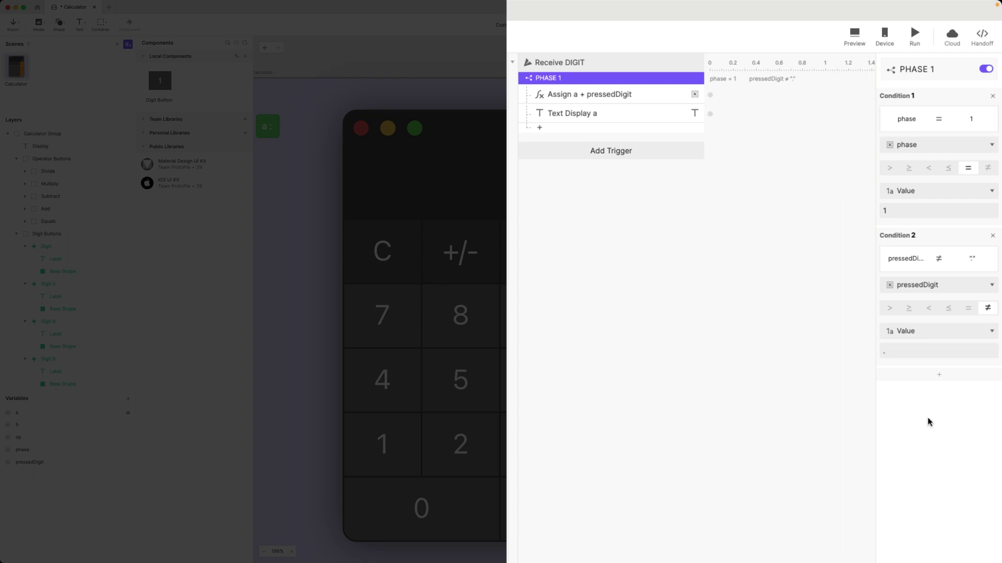
Step: Rename the PHASE 1 condition as "PHASE 1 and NUMBER"
double_click(565, 79)
click(580, 81)
text(and NUMBER)
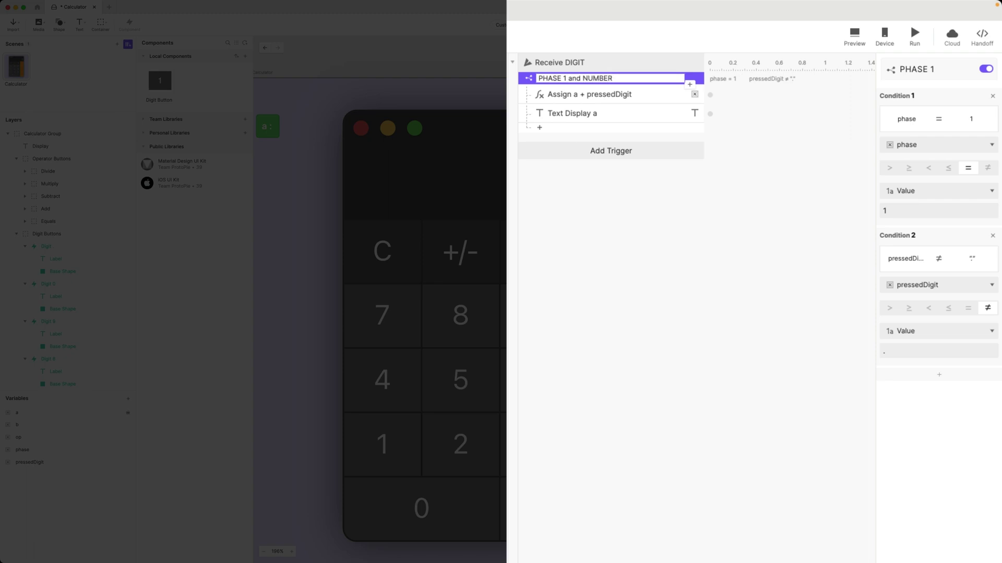
key(Return)
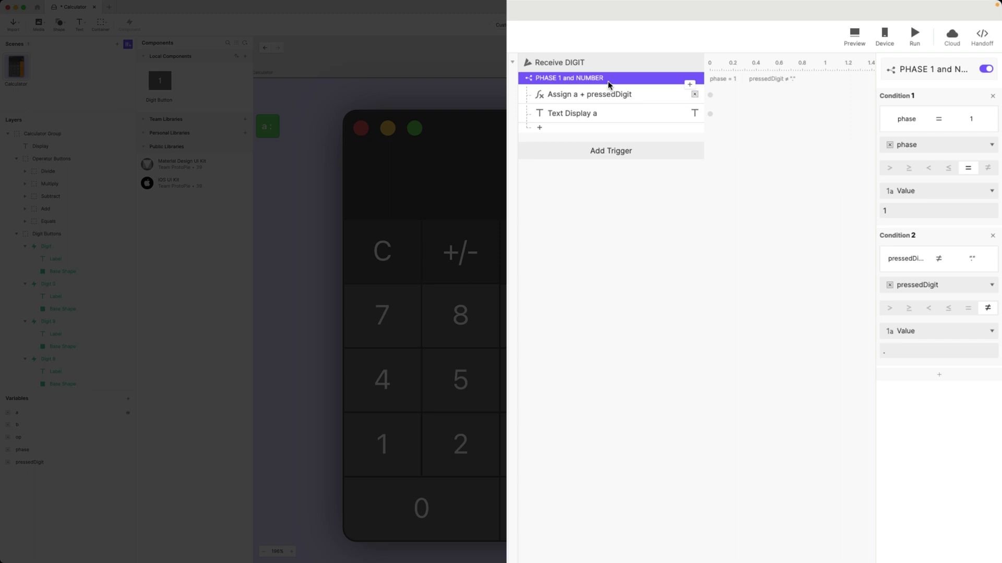
Step: Duplicate PHASE 1 and NUMBER as a condition named "PHASE 1 and DECIMAL" that requires pressedDigit to equal "."
key(super+d)
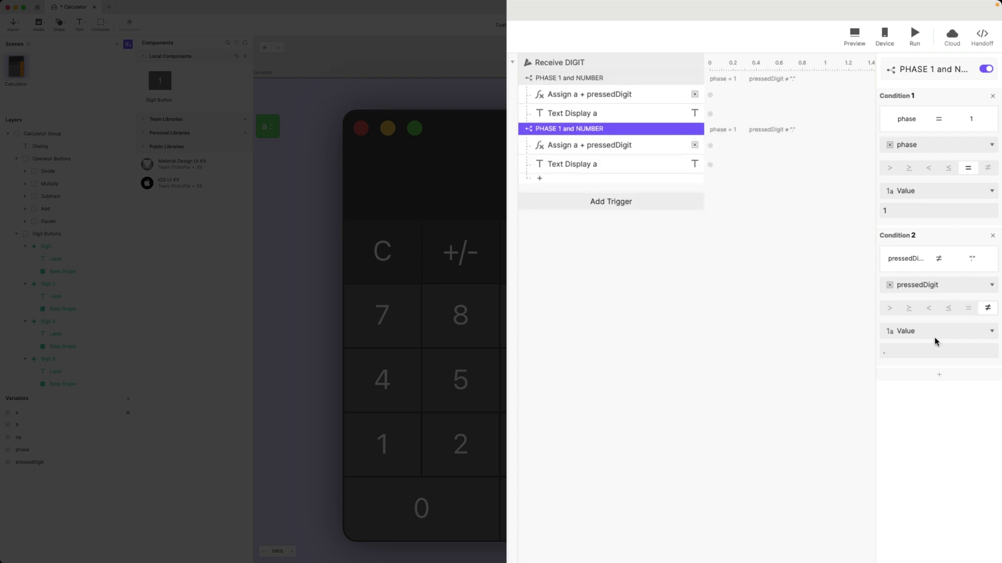
click(968, 308)
double_click(587, 129)
double_click(586, 129)
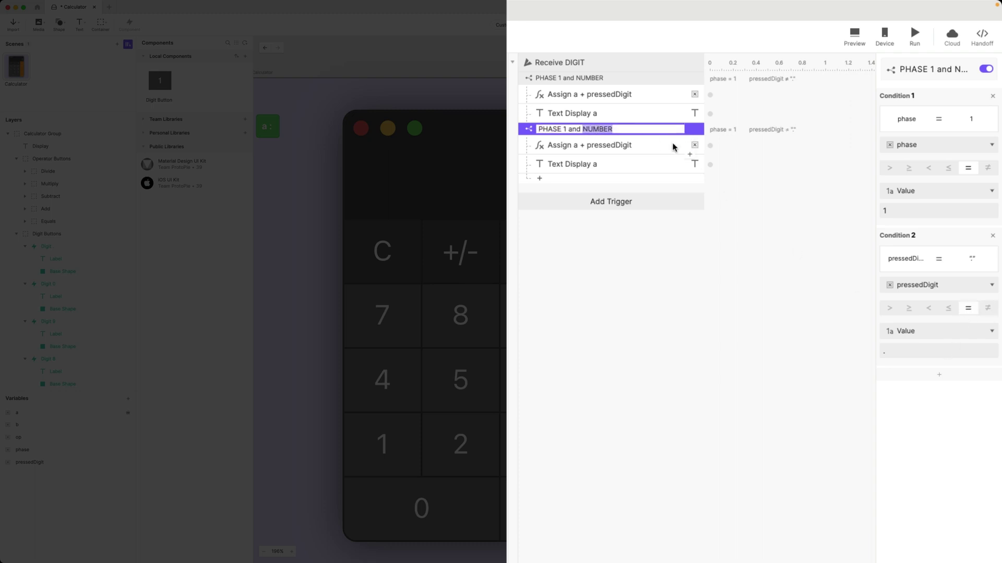
text(DECIMAL)
key(Return)
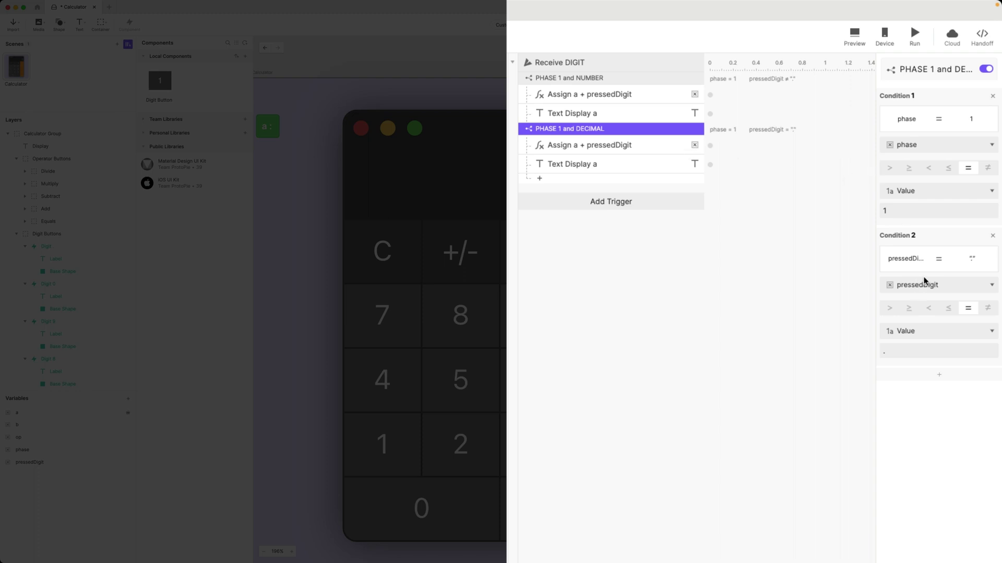
Step: Add a third condition to PHASE 1 and DECIMAL that is based on a Formula
click(925, 373)
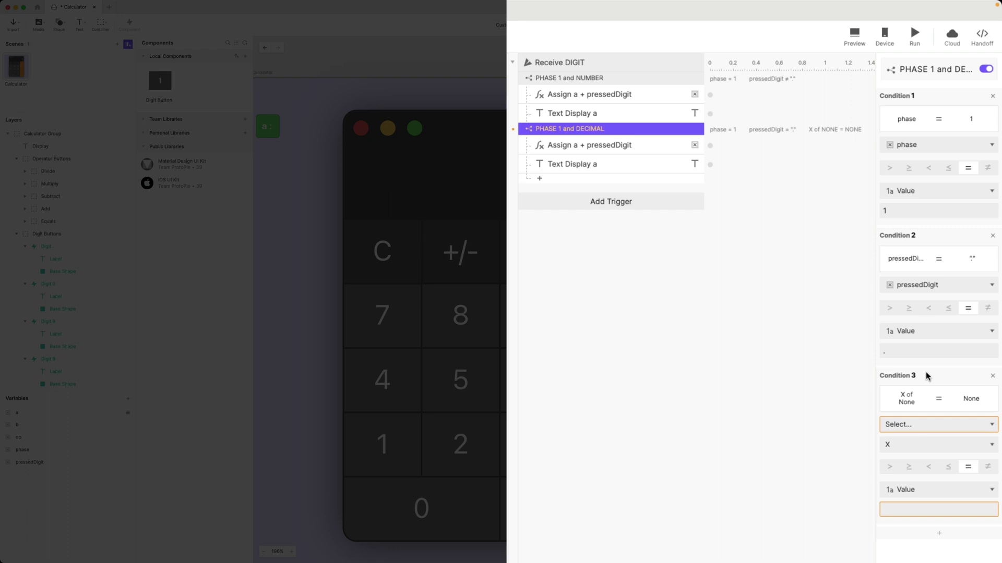
click(925, 424)
click(923, 467)
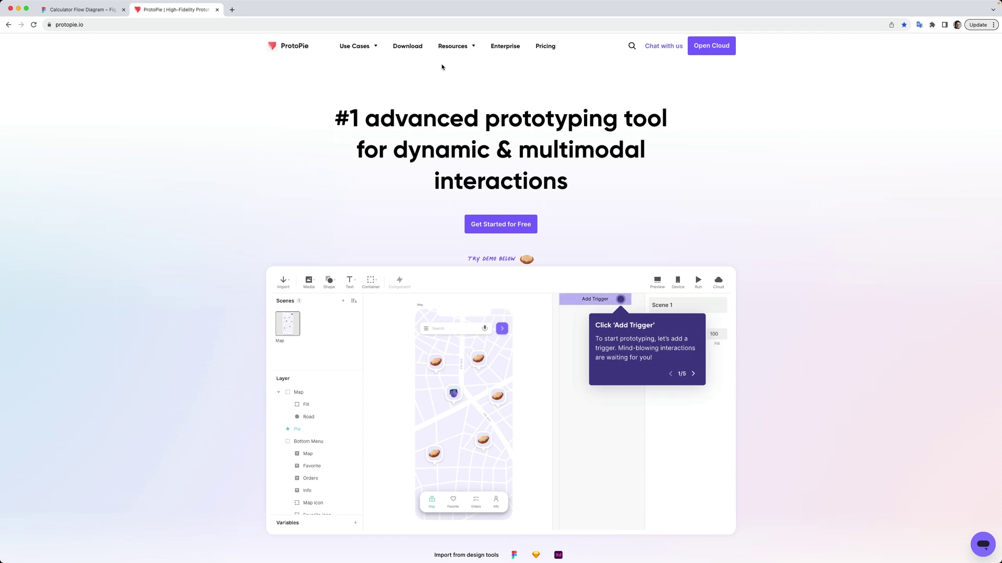
Step: Switch to the ProtoPie website in the browser and open the documentation on Text functions for formulas
mouse_move(457, 47)
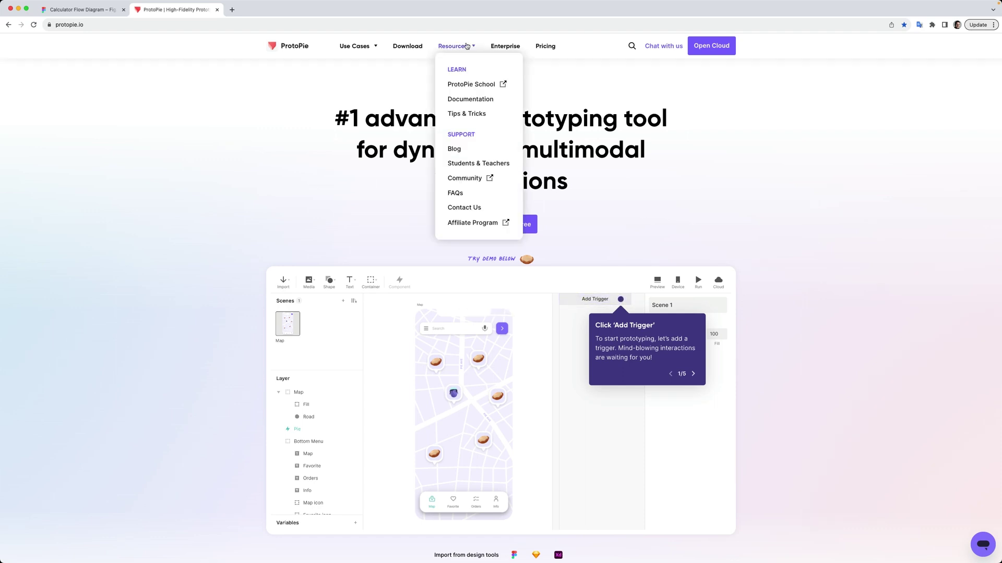
click(471, 100)
click(334, 228)
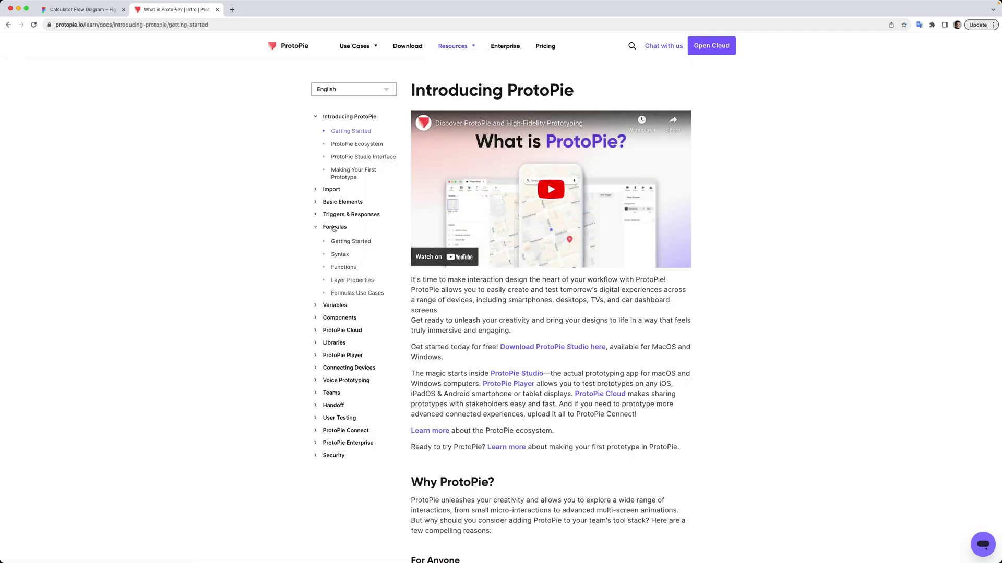
click(343, 268)
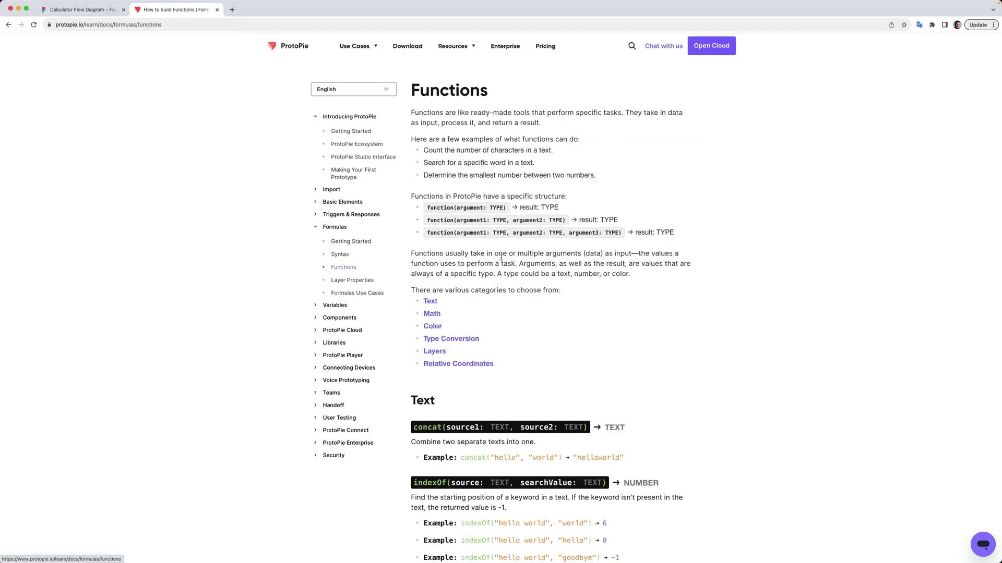
click(431, 302)
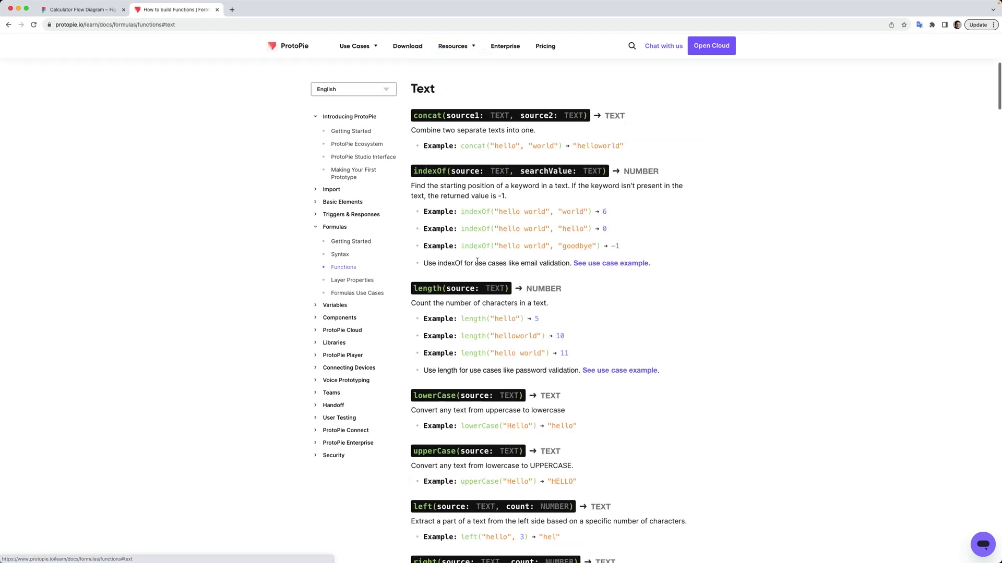
Step: Examine the indexOf function's source and searchValue arguments and the return values in its examples
triple_click(419, 173)
click(333, 142)
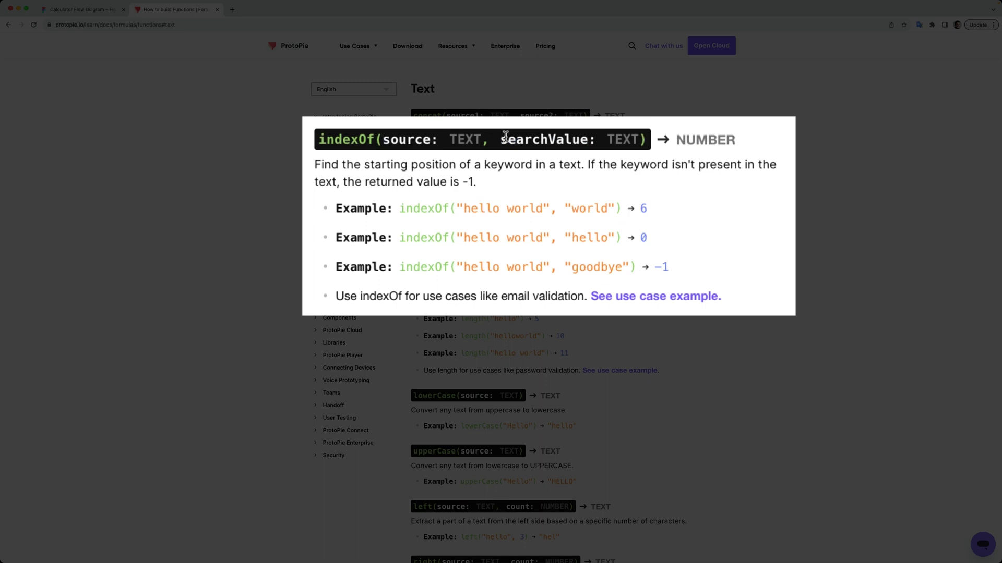
double_click(608, 137)
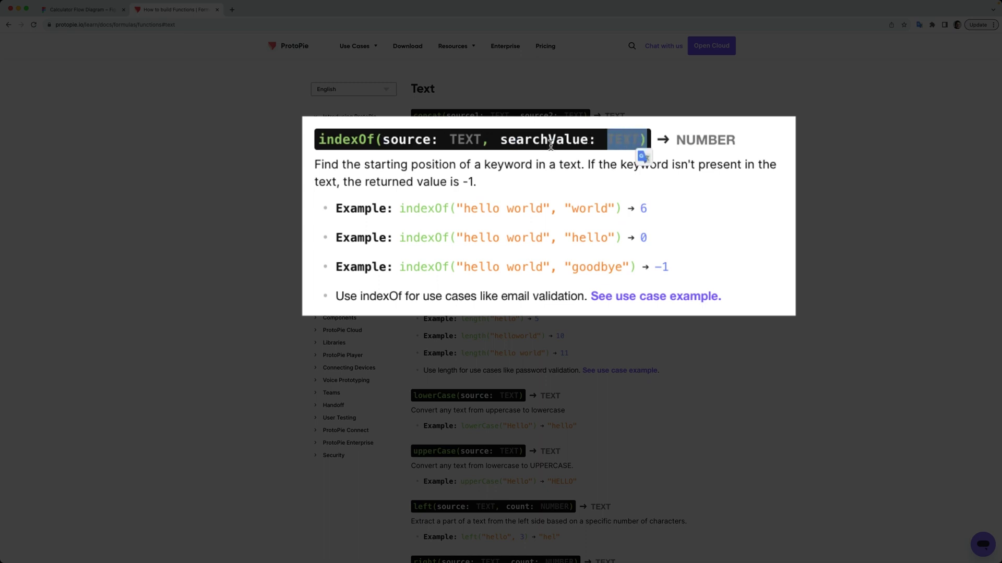
double_click(460, 140)
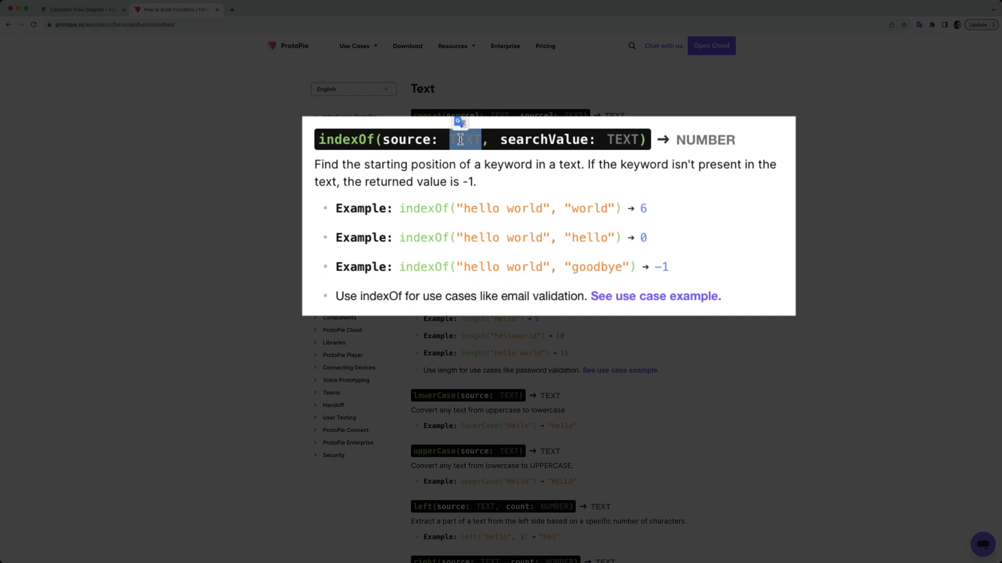
double_click(642, 208)
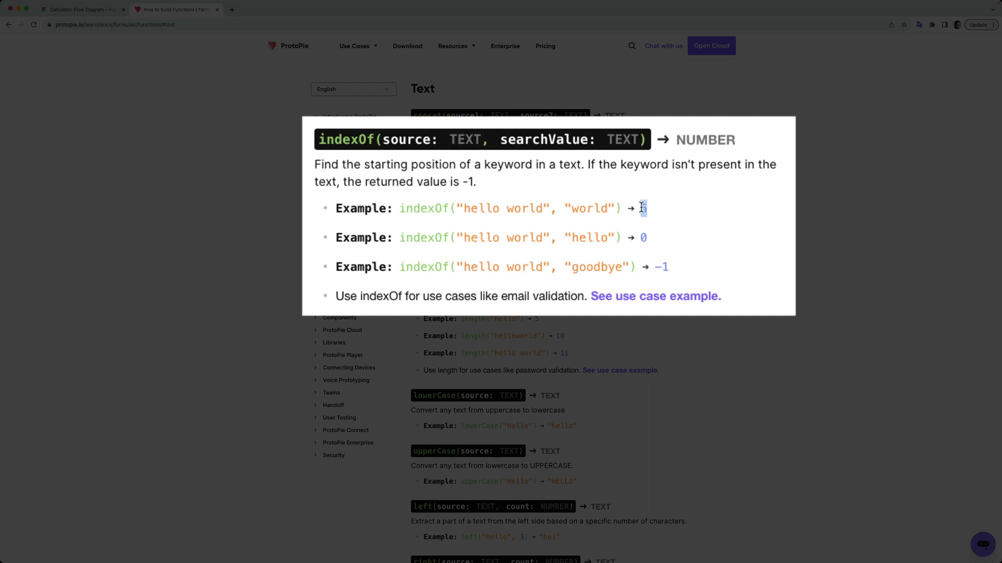
double_click(657, 268)
drag(657, 267, 654, 267)
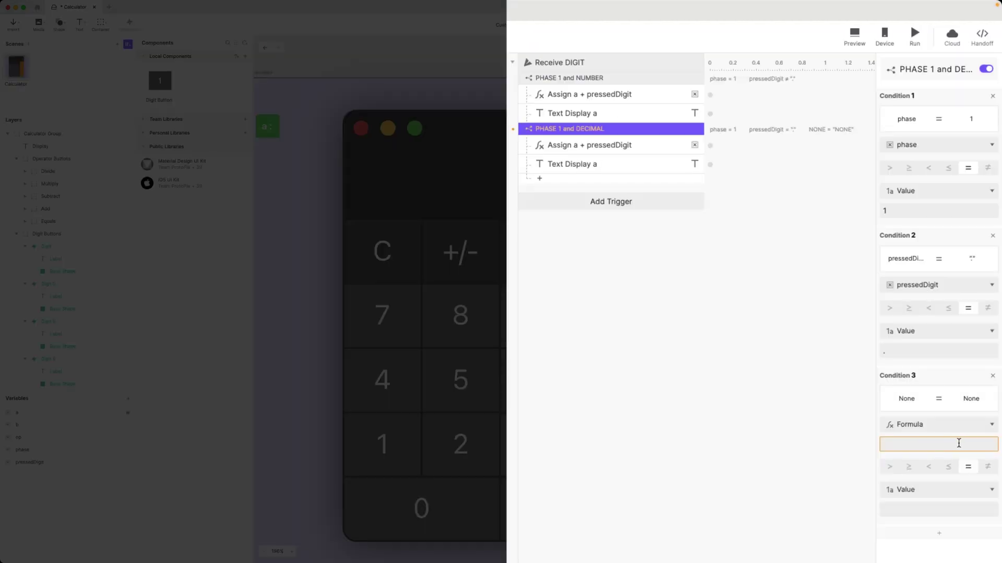
Step: Make the third condition of PHASE 1 and DECIMAL require the formula indexOf(a, ".") to equal -1
click(959, 443)
click(990, 445)
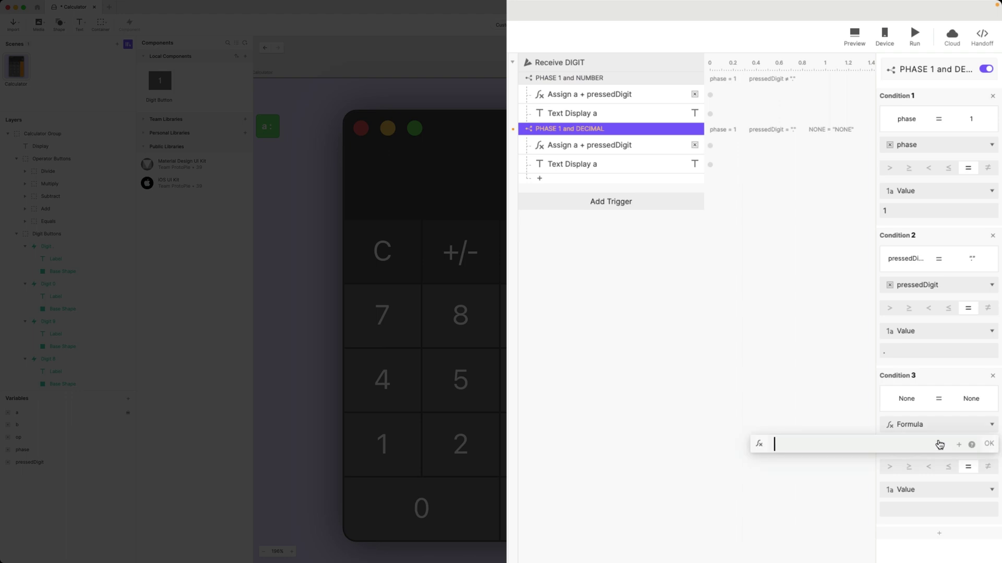
text(indexOf(a,)
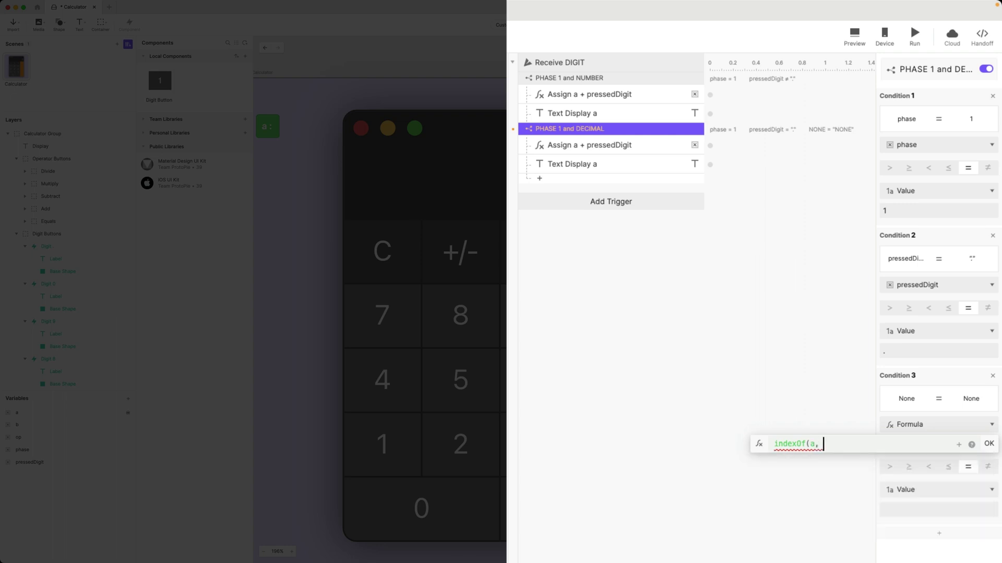
text( "."))
click(989, 444)
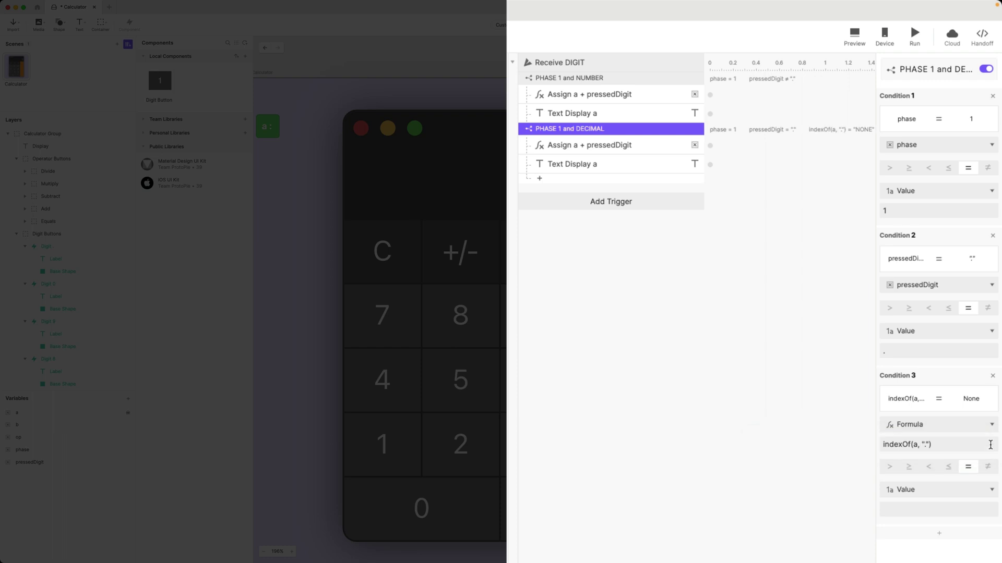
click(914, 510)
text(-1)
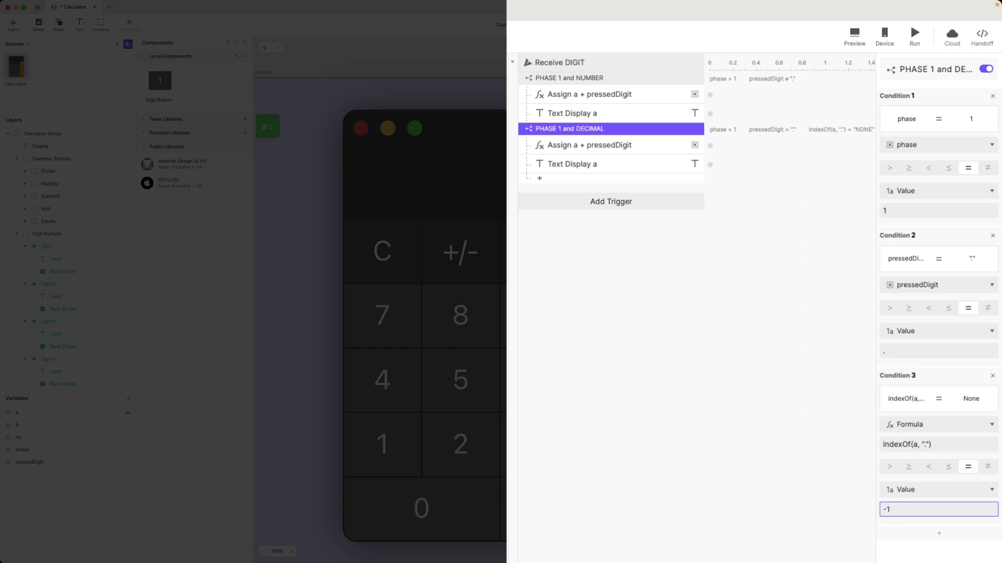
key(Return)
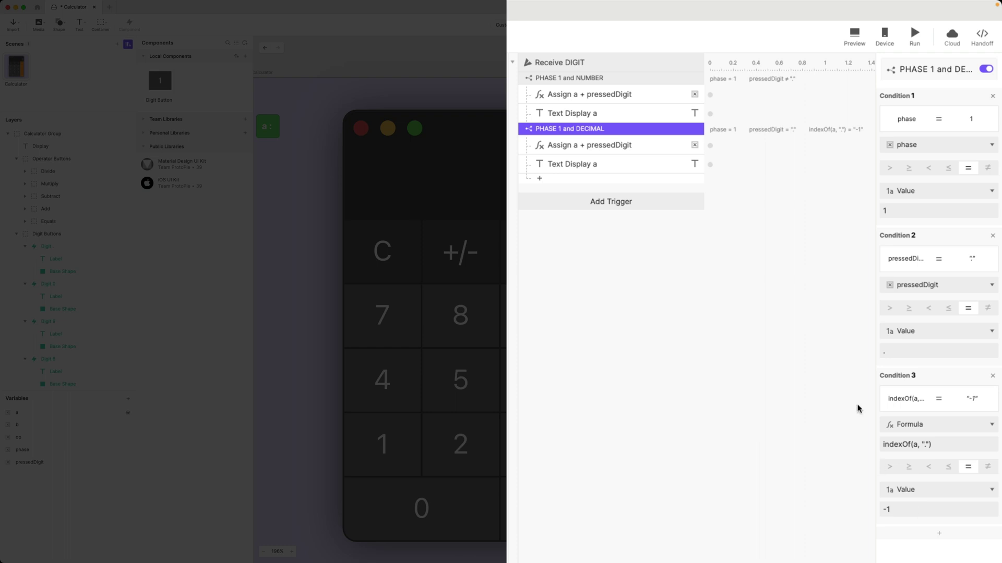
Step: Check the responses under PHASE 1 and DECIMAL, and test the calculator in the preview by entering 25.3
click(614, 165)
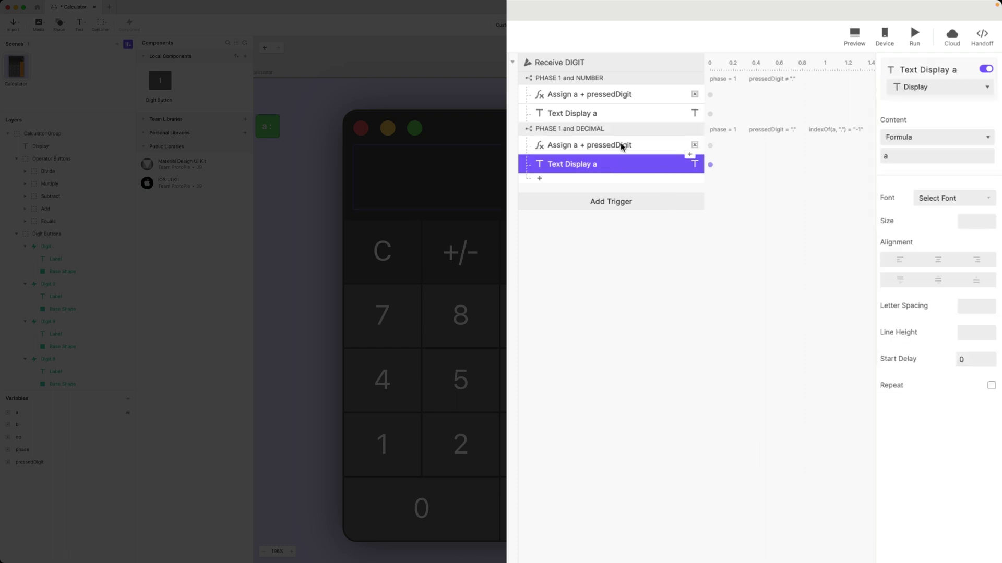
click(619, 145)
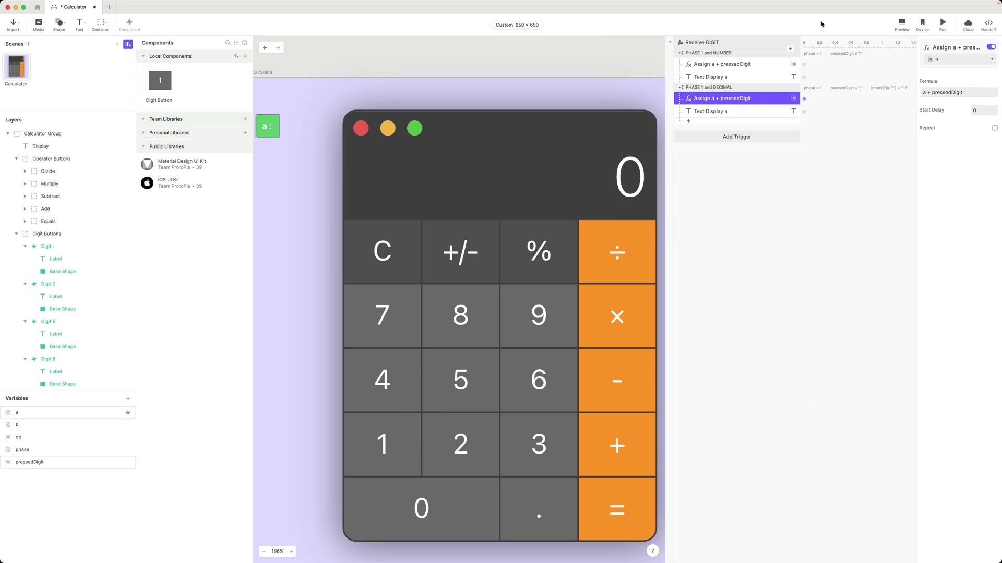
click(901, 23)
drag(878, 15, 695, 88)
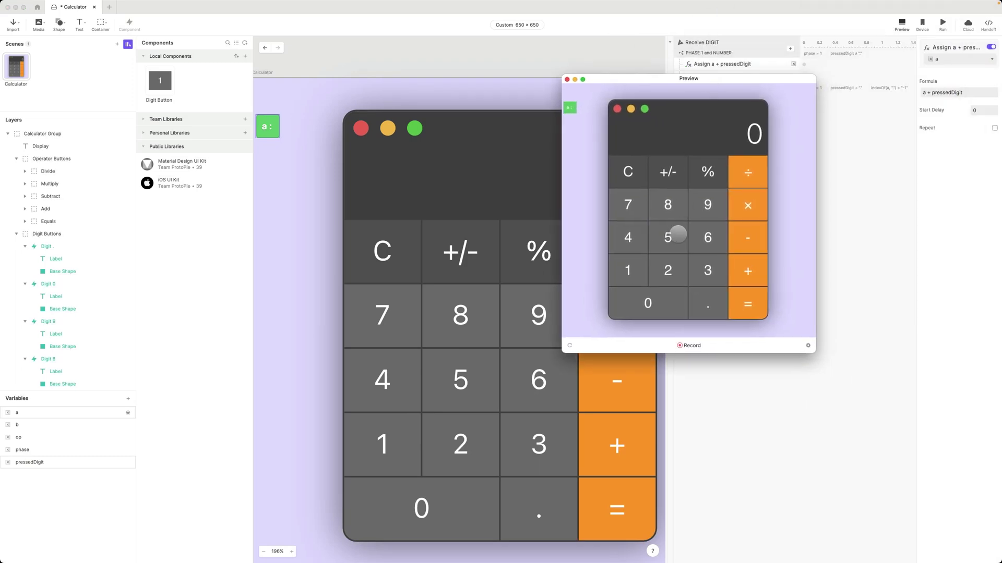
click(668, 270)
click(668, 237)
click(709, 303)
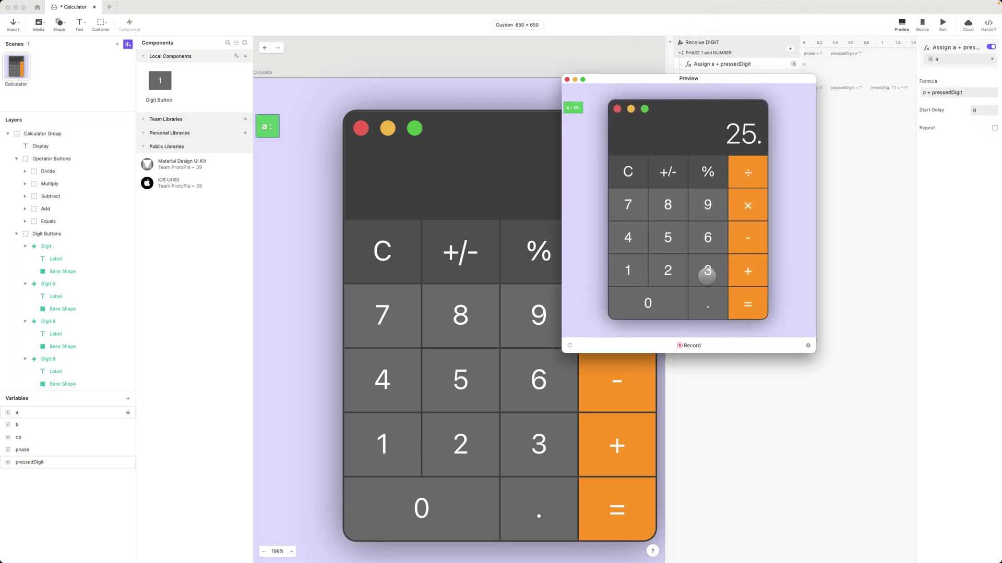
click(707, 274)
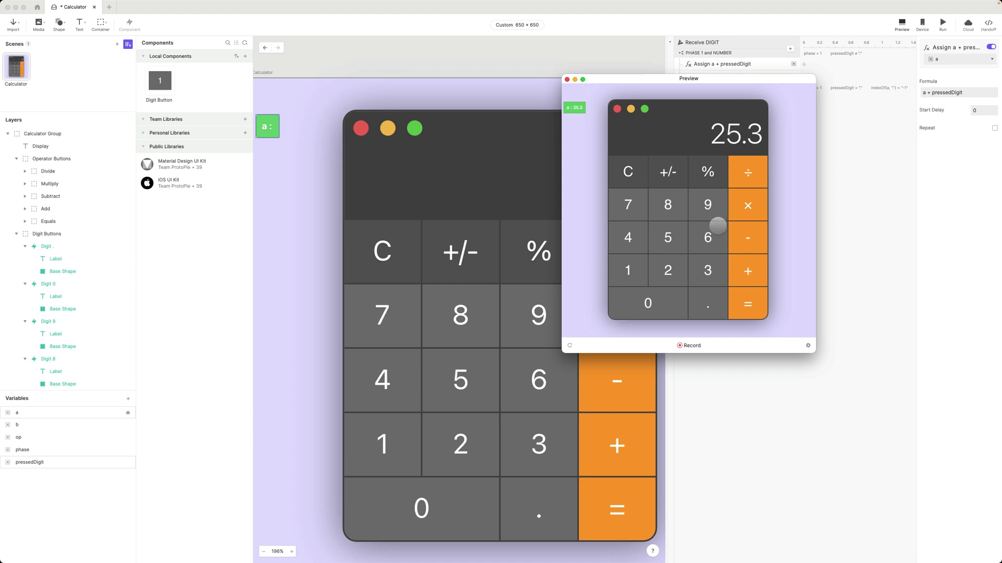
Step: Restart the preview and test a number with a leading decimal point by entering .2358
click(569, 345)
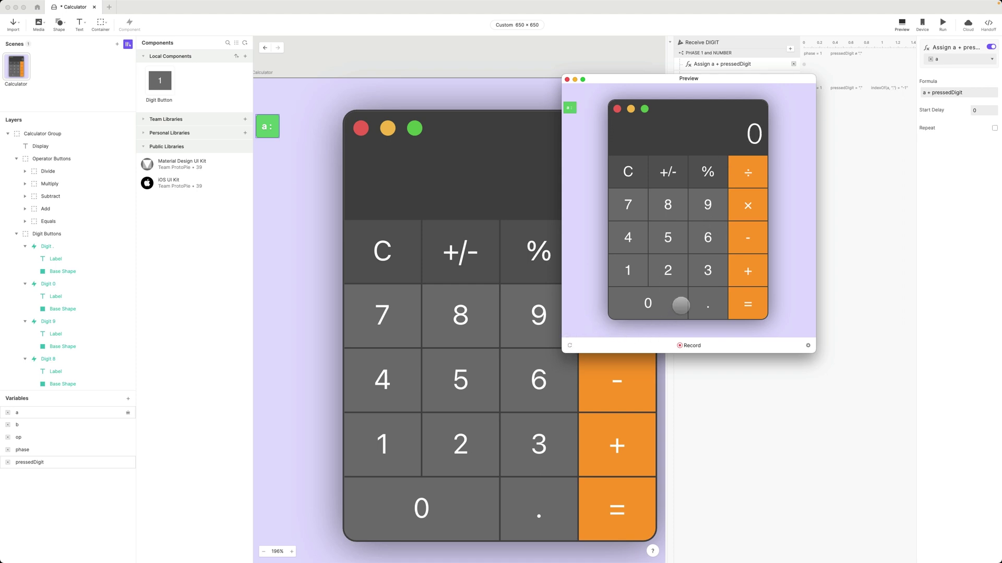
click(699, 305)
click(668, 268)
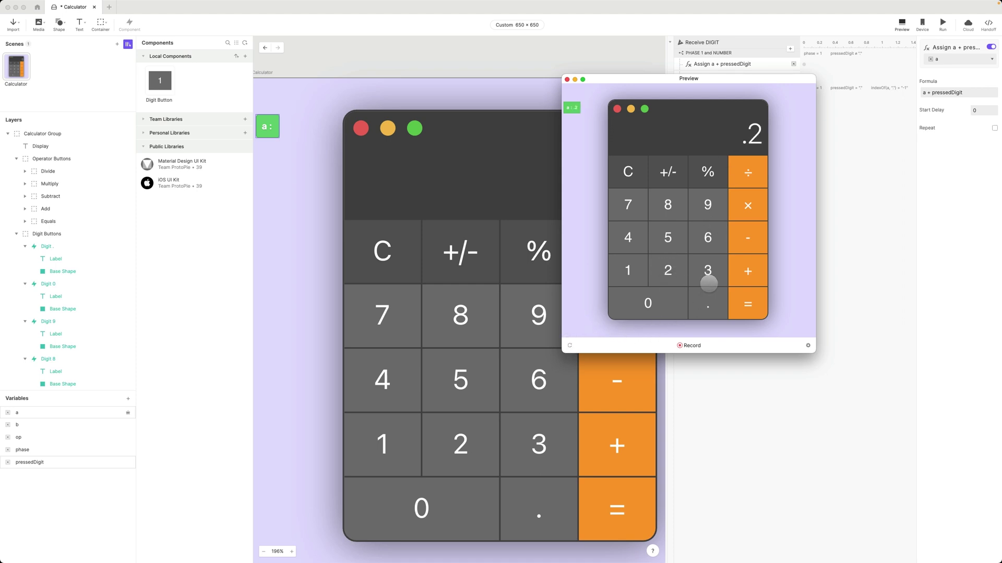
click(707, 273)
click(668, 236)
click(668, 205)
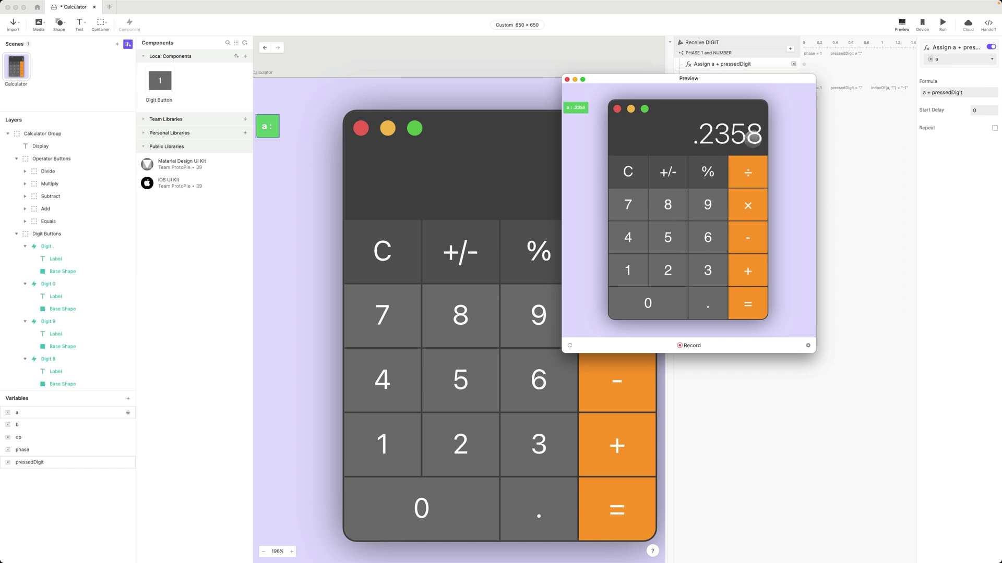
Step: Restart the preview and enter .25 to test the leading decimal point once more
click(569, 348)
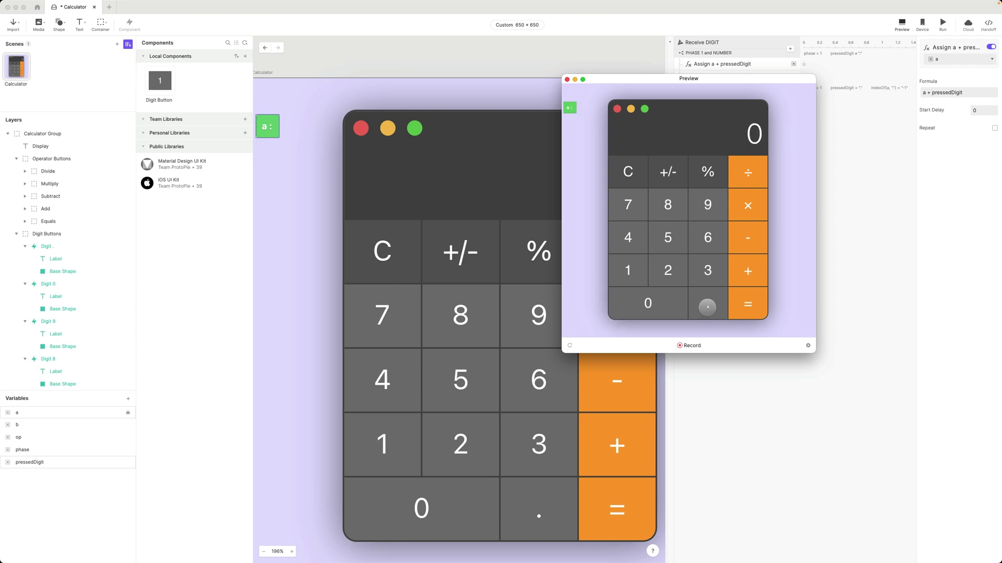
click(708, 303)
click(676, 281)
click(668, 233)
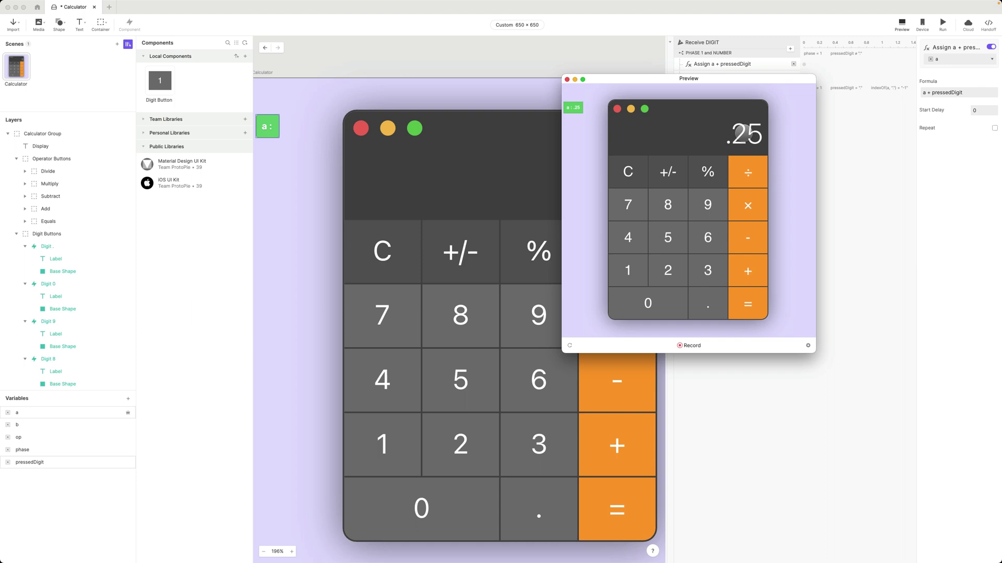
Step: Restart the preview, enter eight zeros to test leading zeros, and close the preview
click(568, 347)
triple_click(648, 303)
triple_click(648, 303)
double_click(648, 304)
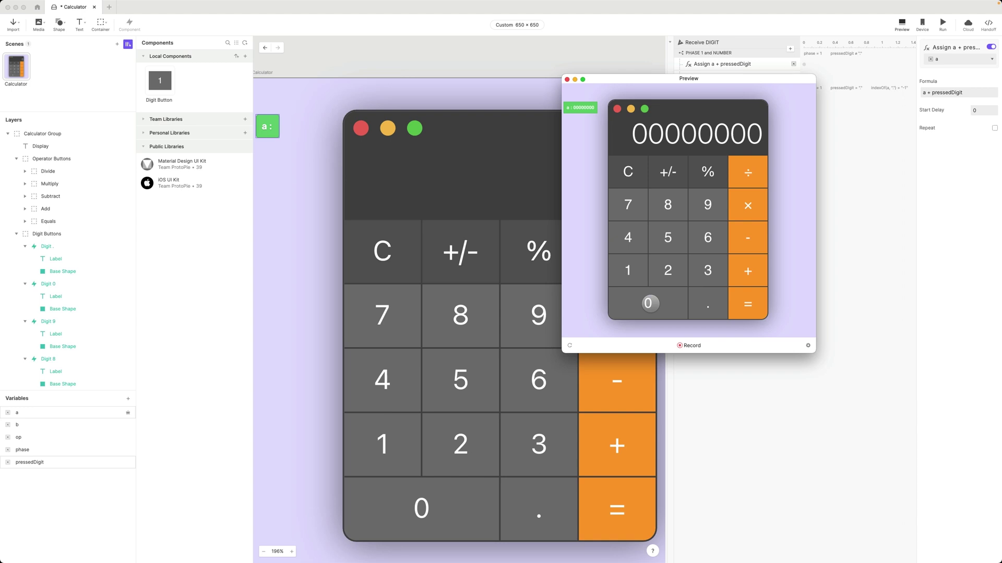
click(567, 79)
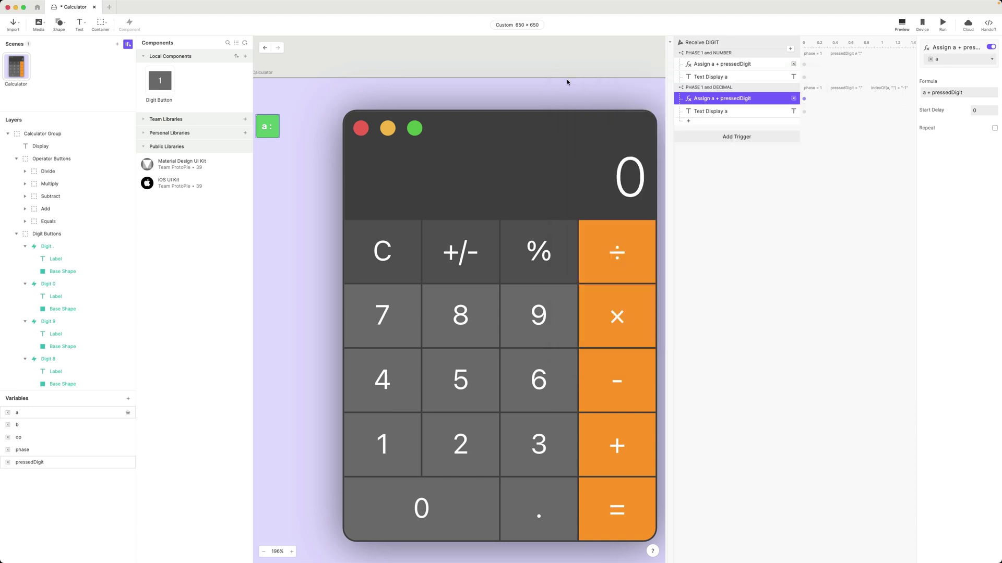
Step: Open the content formula of the display's Text response under PHASE 1 and NUMBER for editing
click(732, 77)
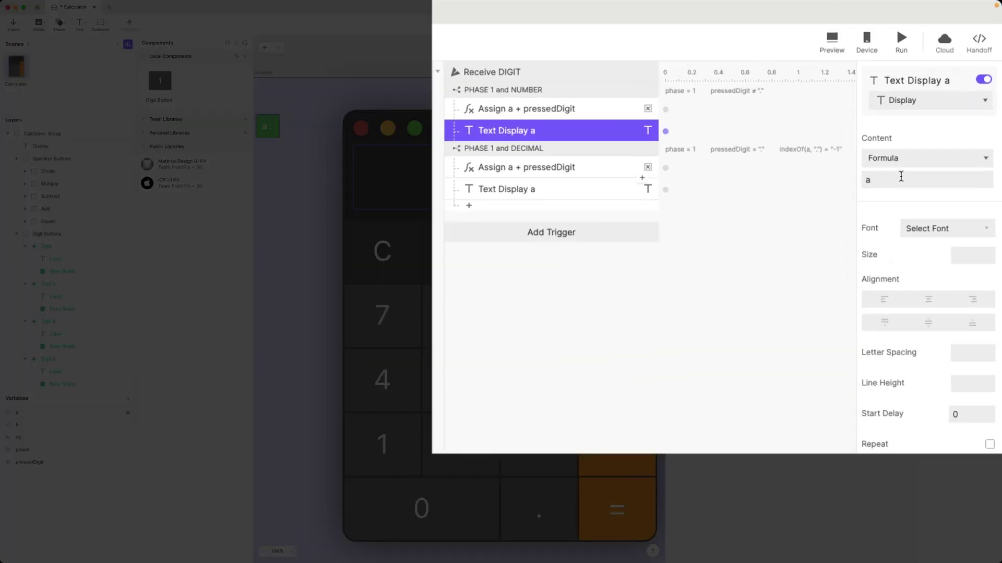
click(944, 106)
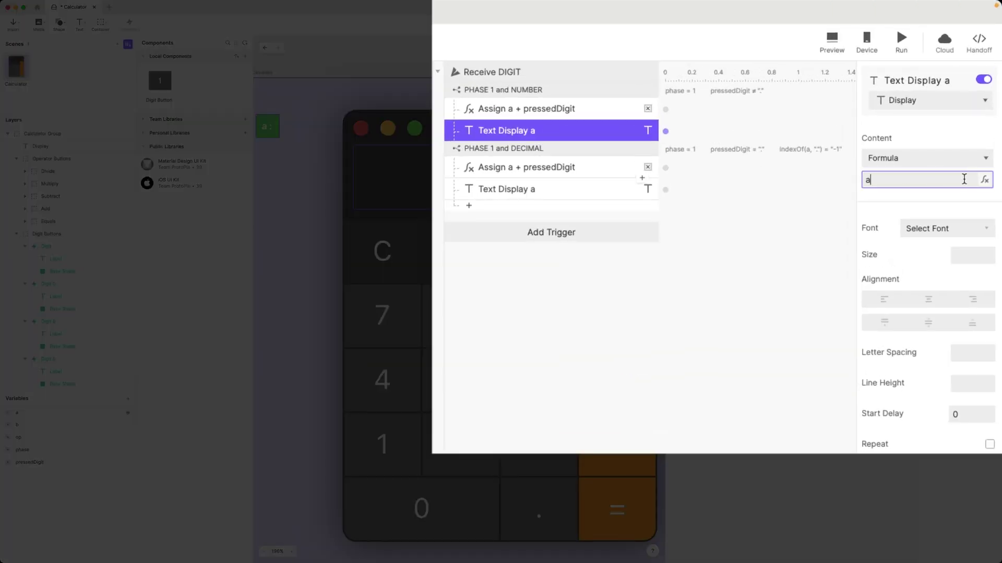
click(983, 181)
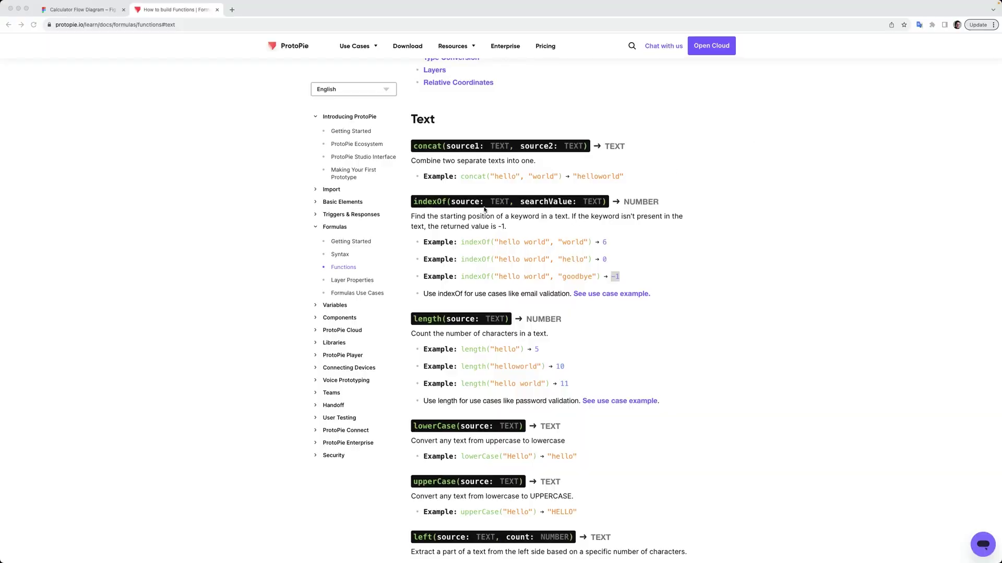
Step: Switch to the ProtoPie documentation in the browser and examine the number function's source argument under Type Conversion
click(341, 268)
click(459, 339)
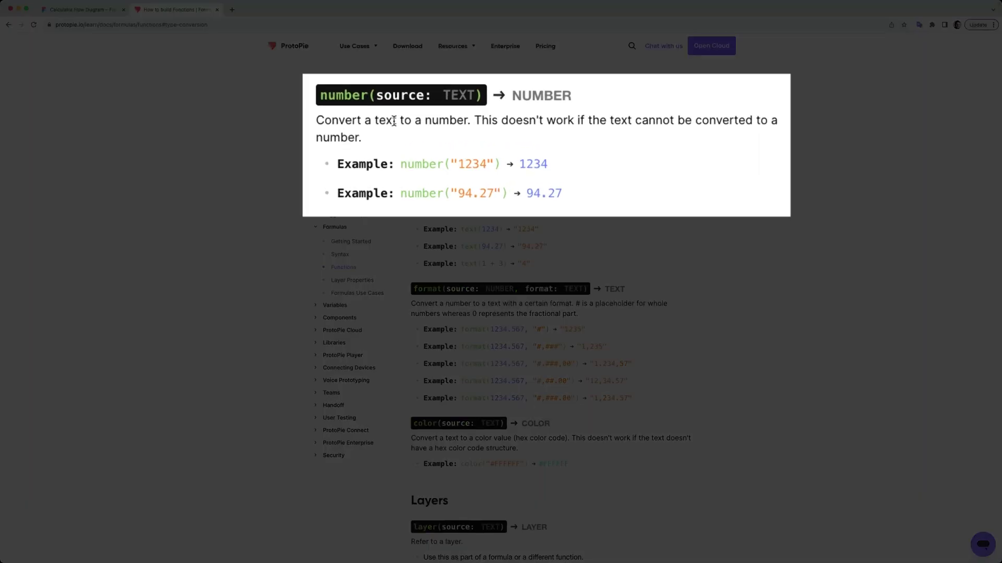
drag(394, 94, 476, 96)
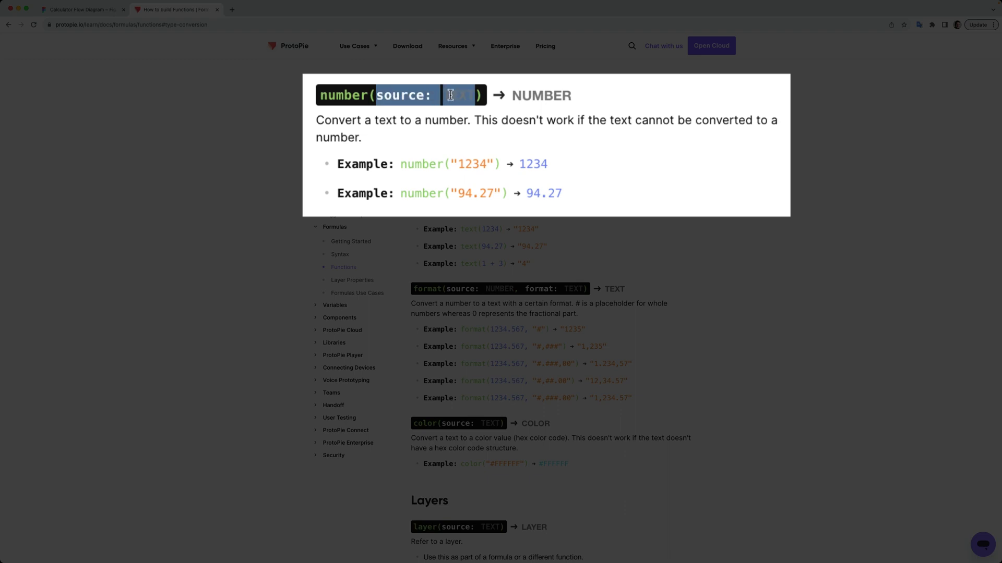
double_click(342, 96)
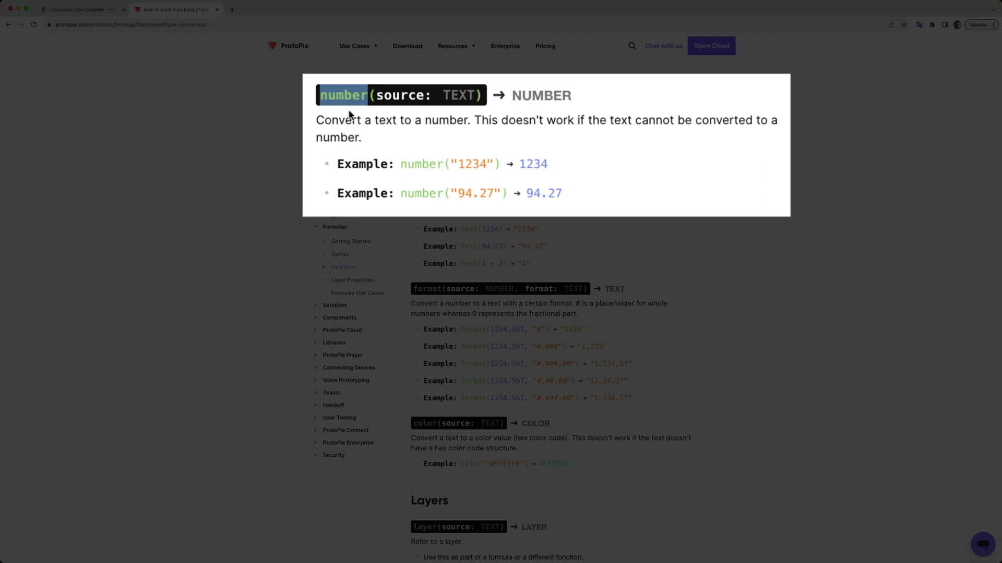
click(368, 112)
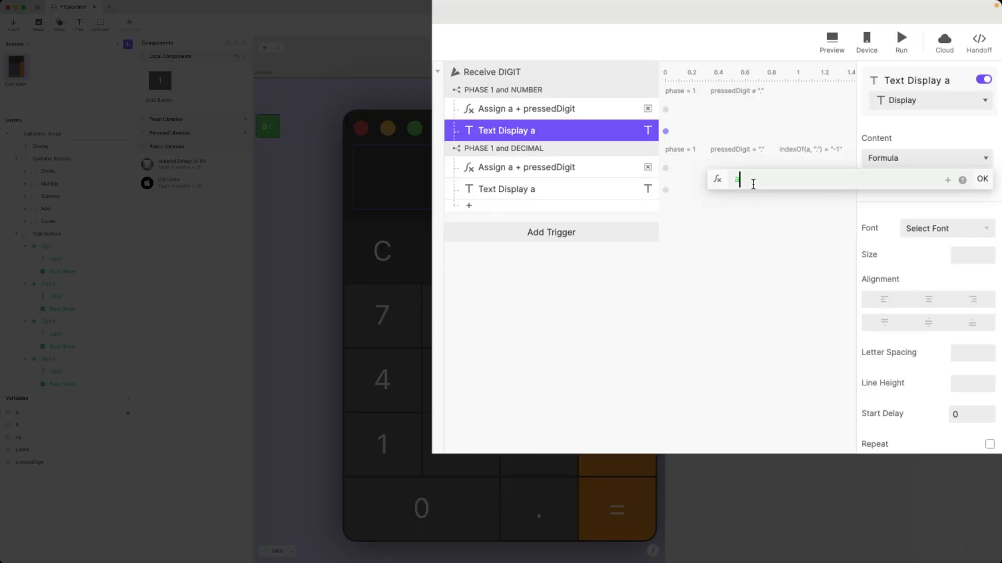
Step: Back in ProtoPie, set the content formula of the PHASE 1 and NUMBER Text response to number(a), copying the formula before confirming
text(number()
key(Right)
text())
key(super+a)
key(super+c)
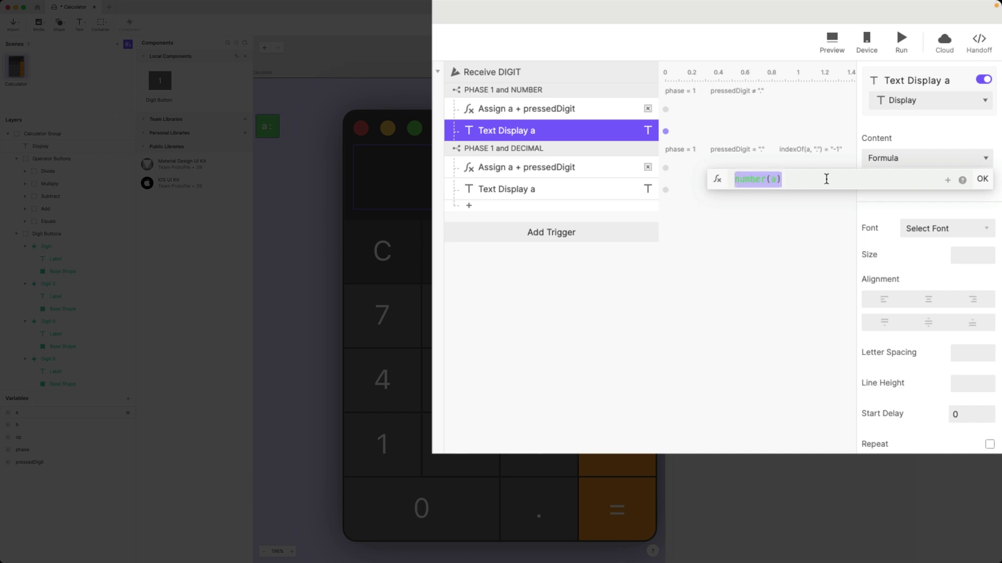
click(982, 179)
Step: Set the content formula of the display's Text response under PHASE 1 and DECIMAL to number(a) as well
click(652, 192)
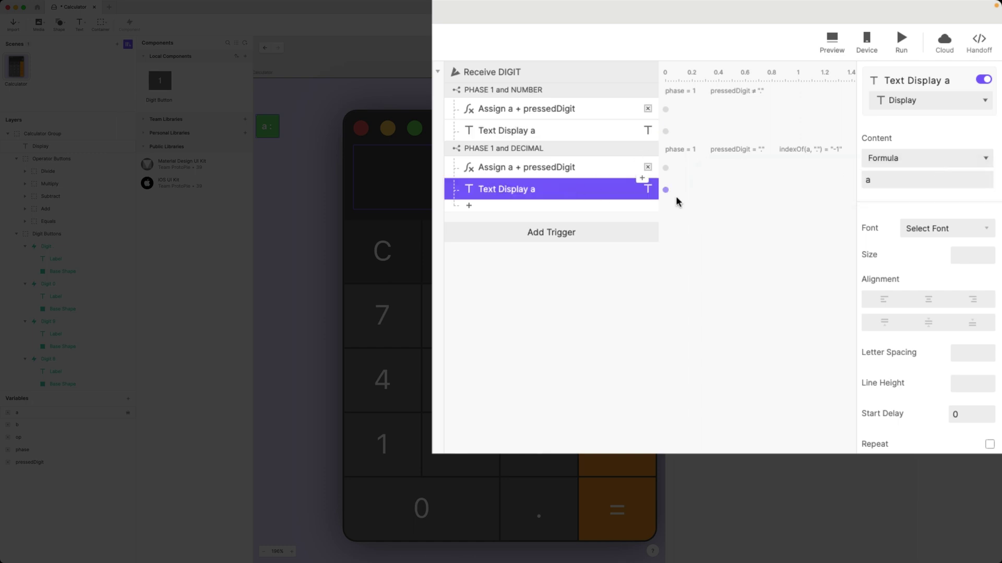
click(896, 180)
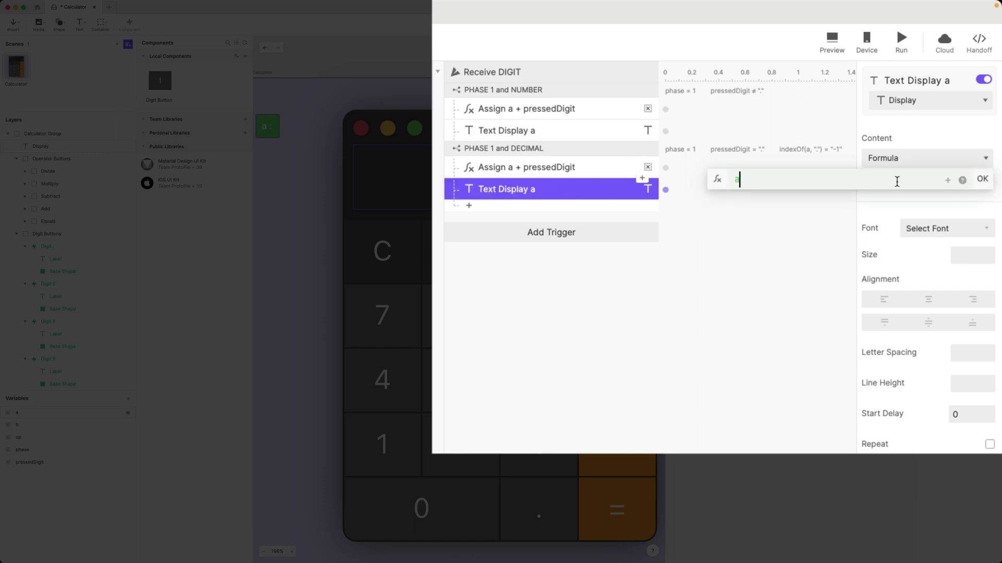
key(BackSpace)
key(super+v)
key(Return)
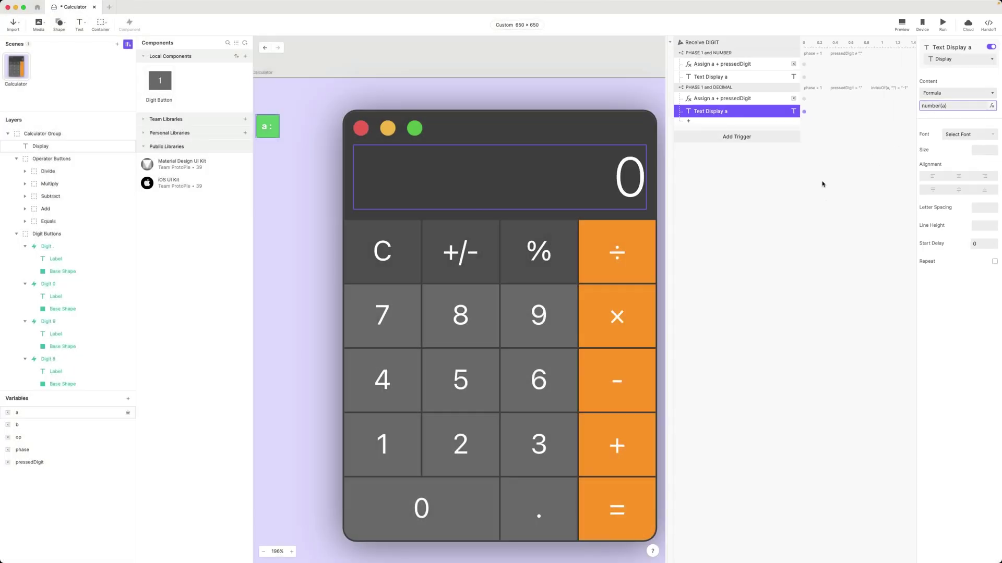
click(697, 310)
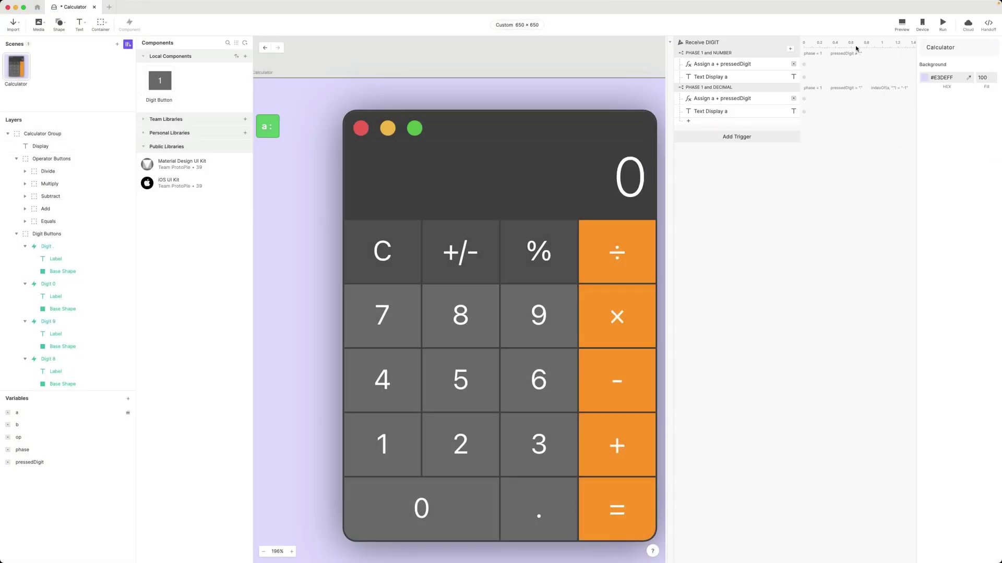
click(752, 113)
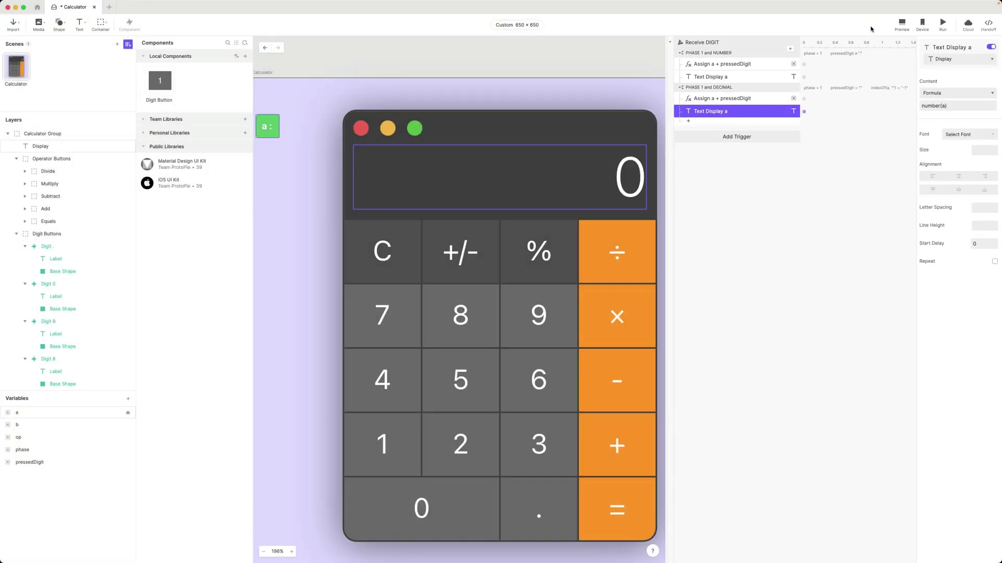
click(836, 147)
Step: Preview the calculator and enter 25.32 to test how the display handles decimals
click(902, 24)
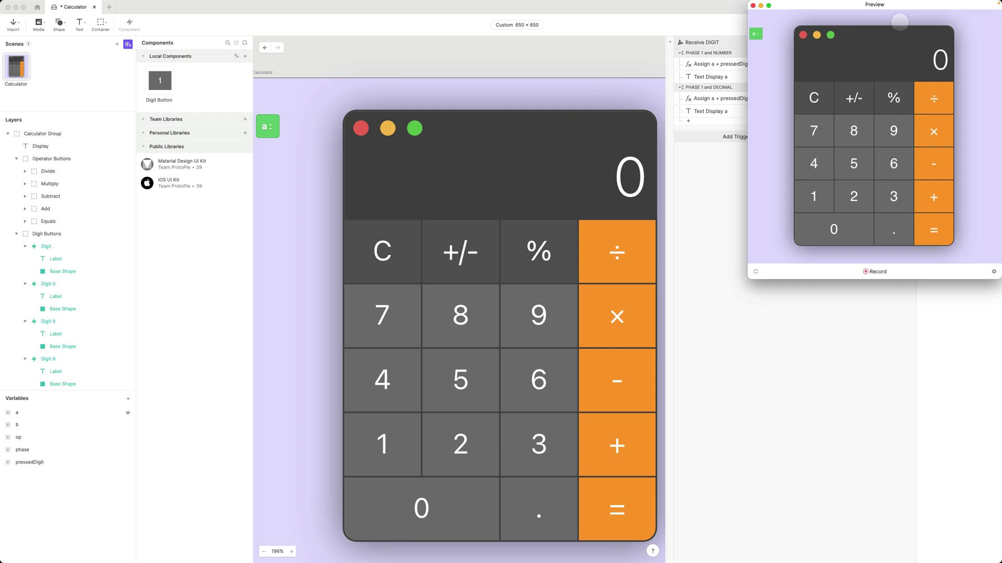
click(861, 197)
click(852, 162)
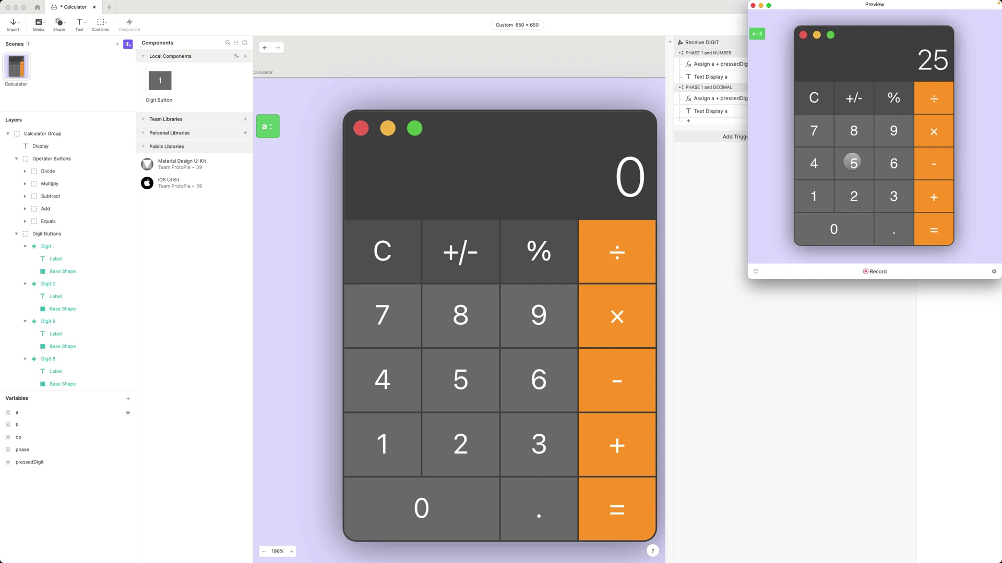
click(891, 228)
click(893, 195)
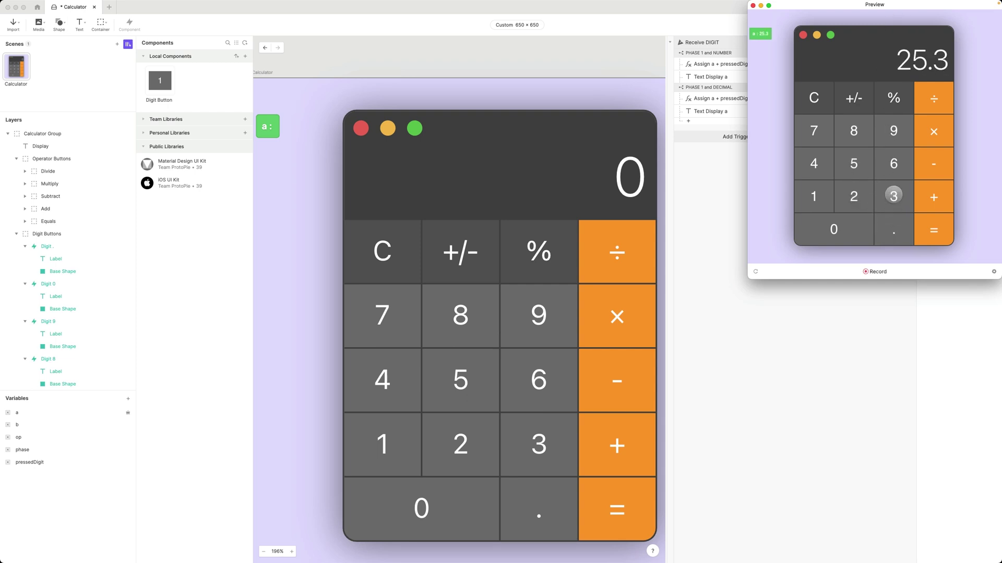
click(853, 201)
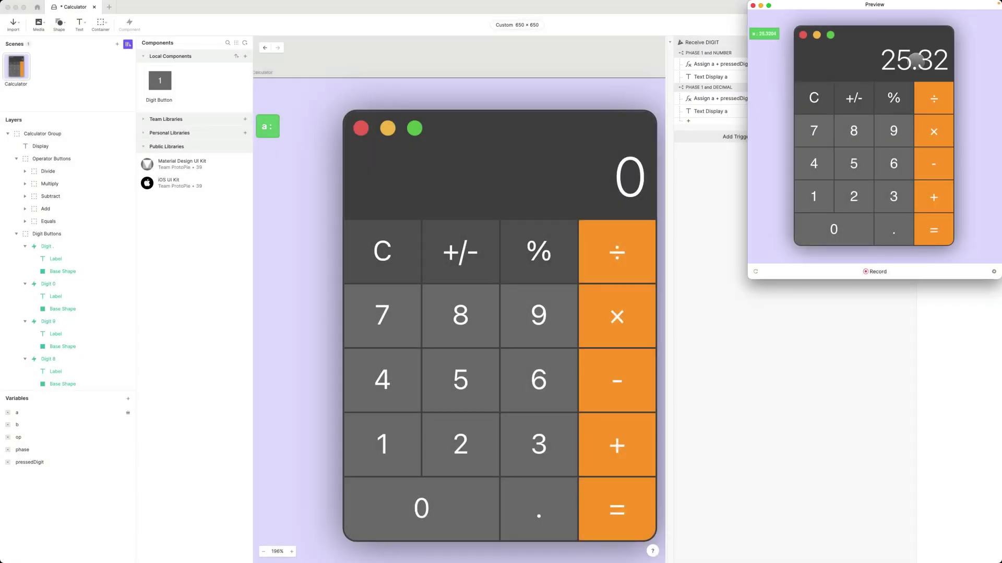
Step: Restart the preview and enter 25.328 to compare the display with the value of variable a
click(756, 272)
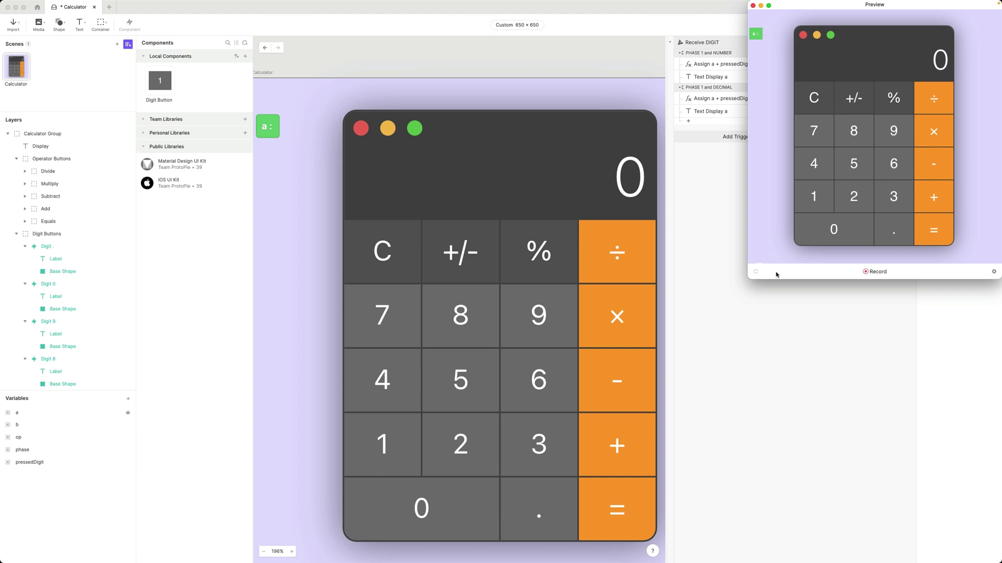
click(854, 195)
click(854, 164)
click(893, 226)
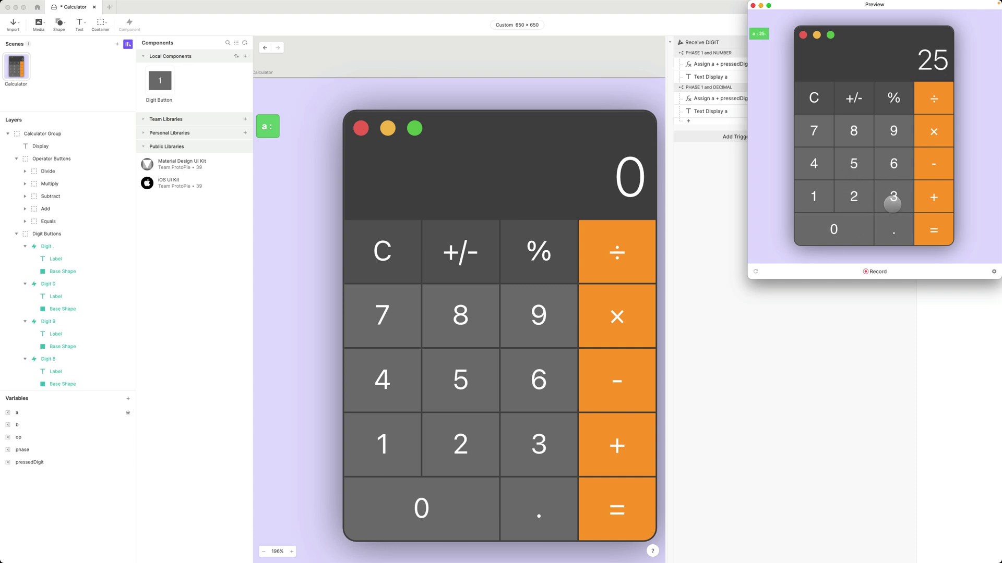
click(891, 197)
click(854, 196)
click(853, 133)
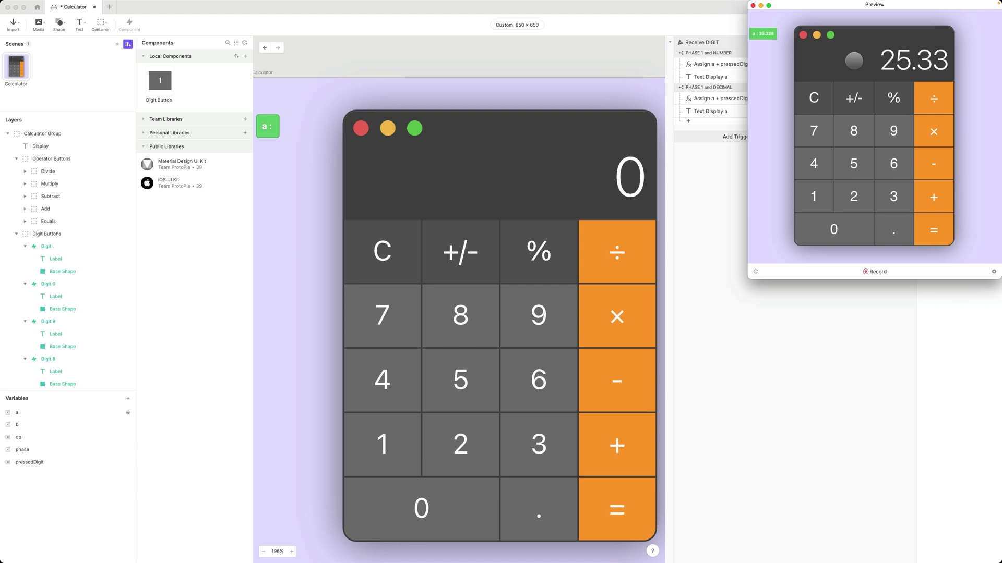
Step: Restart the preview, enter a long run of zeros followed by 2, and close the preview
click(755, 272)
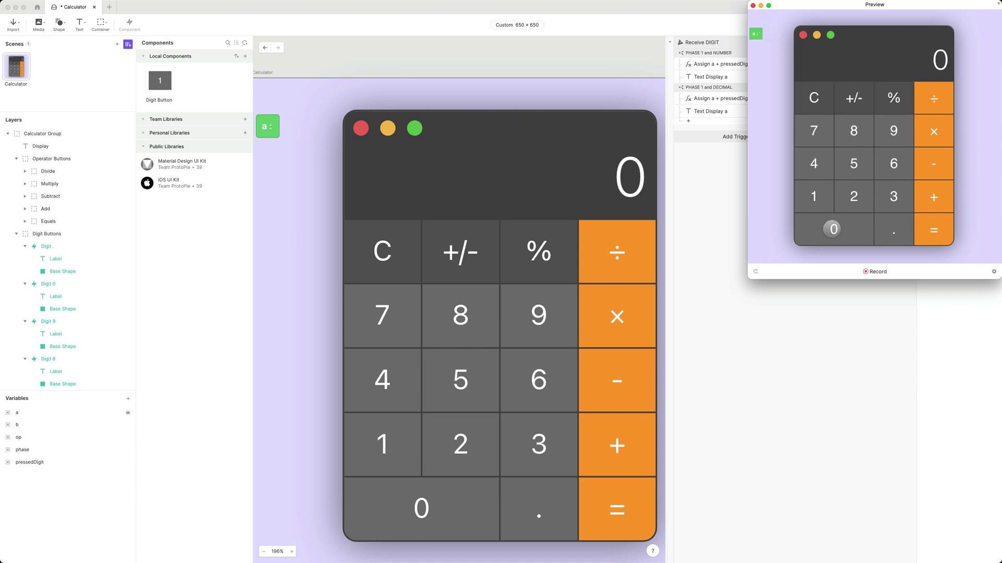
click(832, 229)
click(832, 229)
click(833, 229)
click(832, 229)
click(833, 229)
click(832, 229)
click(832, 229)
click(832, 229)
click(832, 229)
click(832, 229)
click(832, 229)
click(832, 229)
click(828, 221)
double_click(827, 221)
click(827, 221)
click(854, 201)
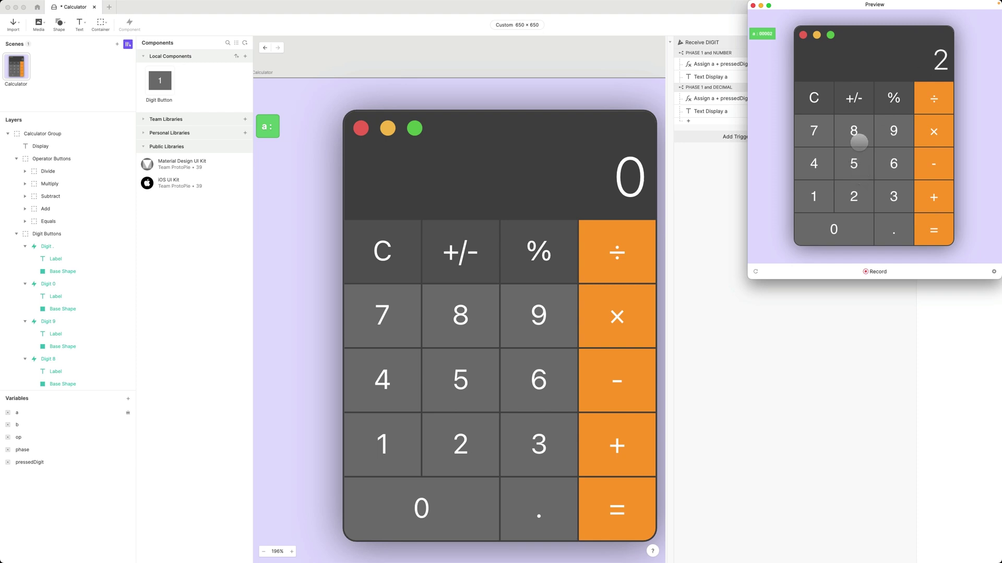
click(753, 6)
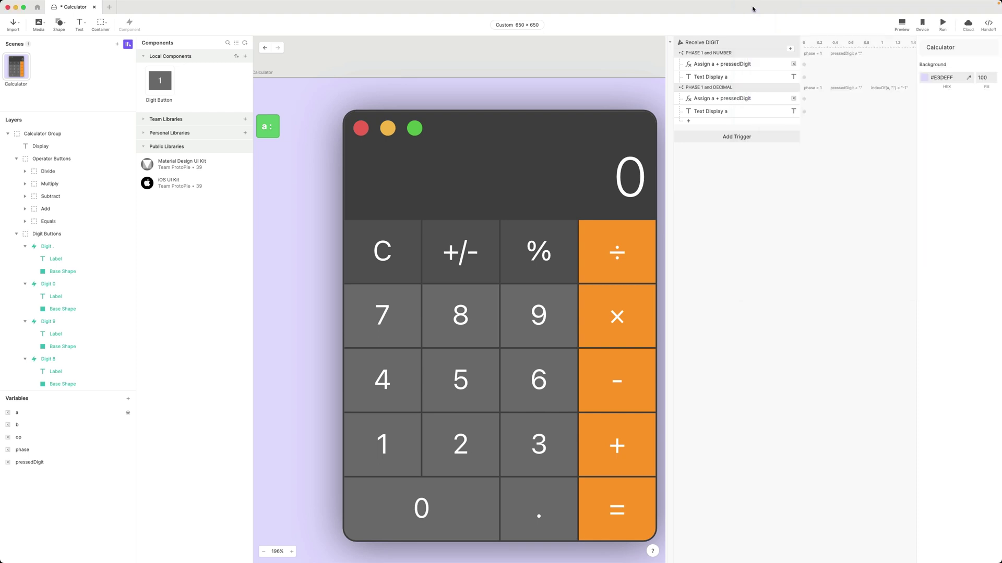